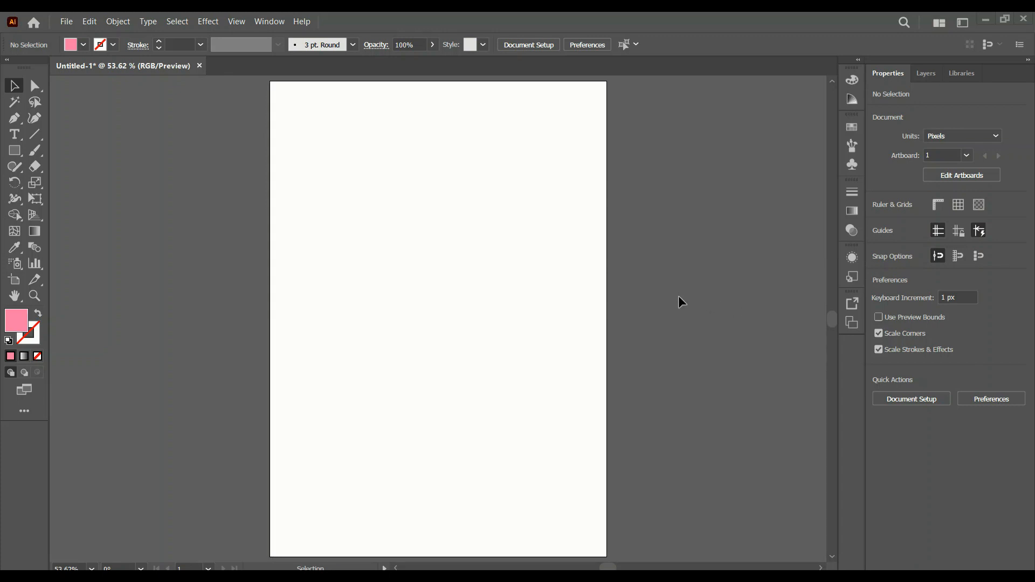
Draw a pink rectangle about 82 × 348 px in the lower-left corner of the artboard.
scroll(482, 303, "down", 3)
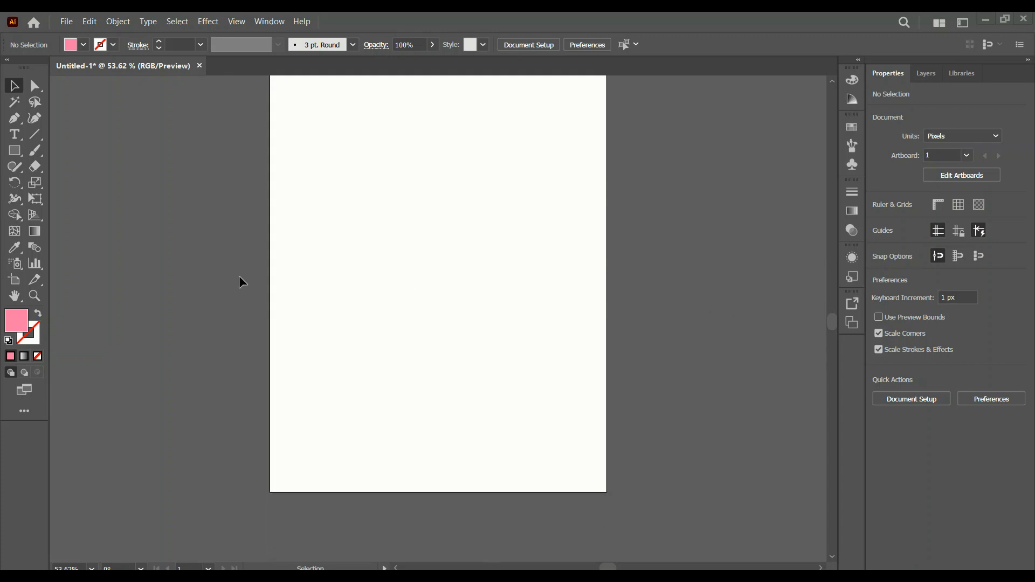
left_click(15, 151)
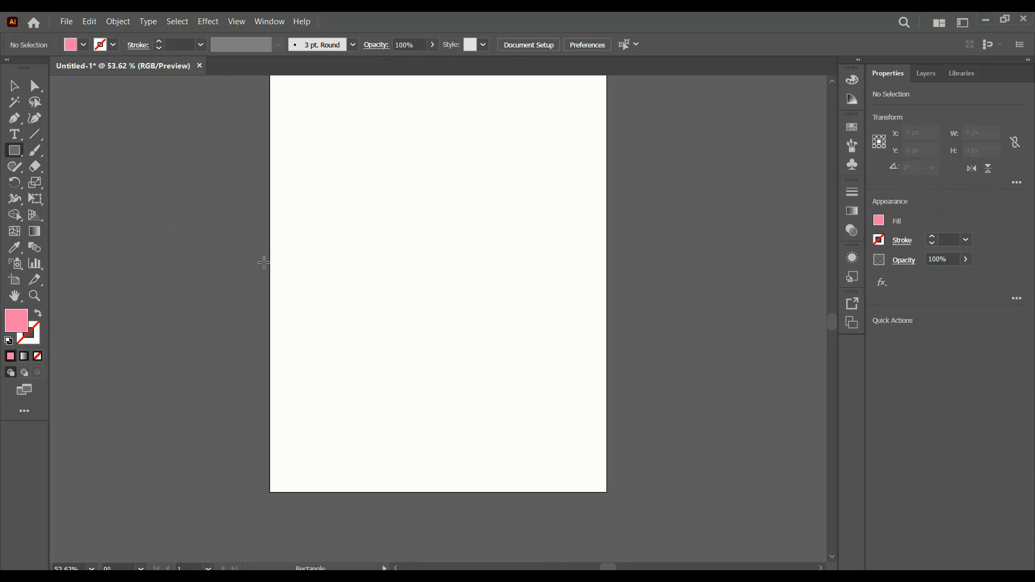
mouse_move(270, 296)
left_mouse_down()
mouse_move(332, 378)
mouse_move(316, 492)
left_mouse_up()
key("v")
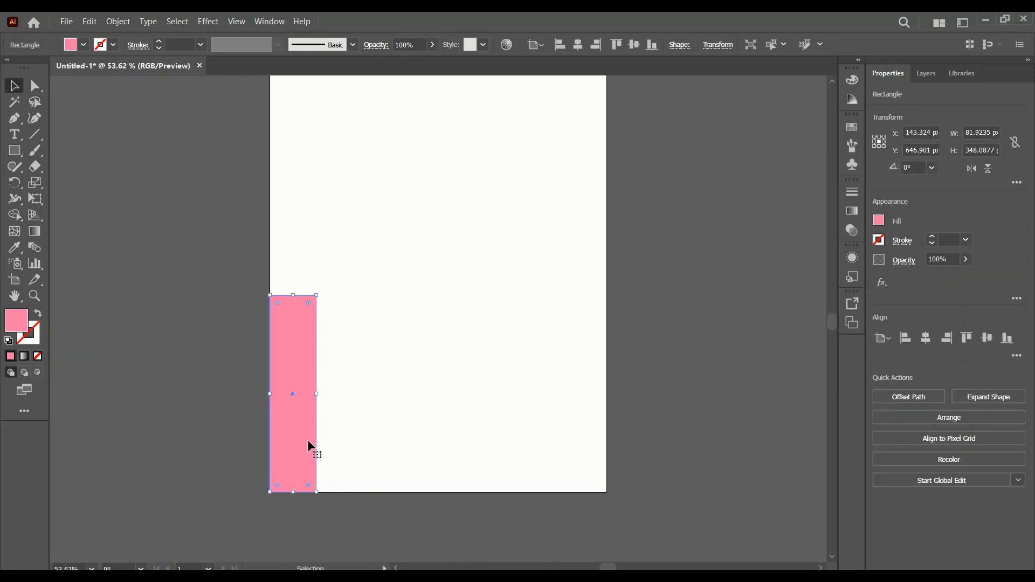
Copy the rectangle horizontally and repeat the copy to form a row of five evenly spaced bars.
left_click_drag(303, 439, 361, 440)
key("ctrl+d")
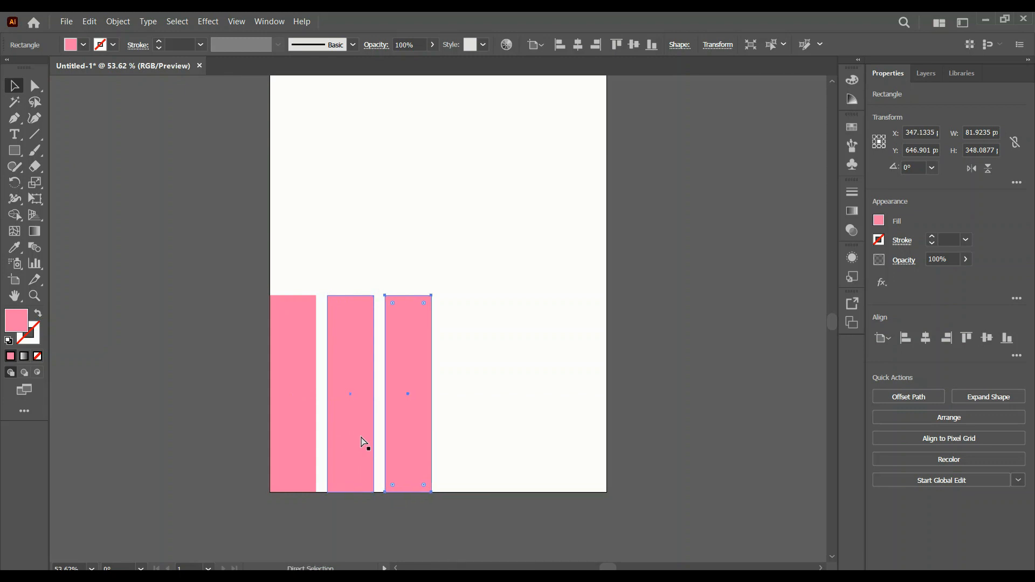
key("ctrl+d")
key("ctrl+d")
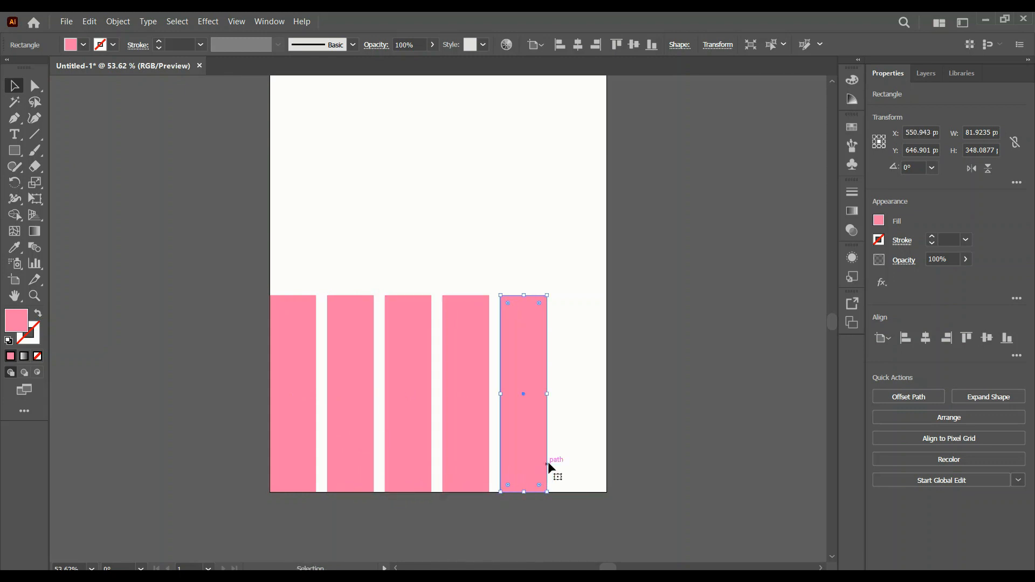
Scale all five bars together to span the artboard's full width, then shorten them from the top with their bases on its lower edge.
left_click_drag(599, 412, 216, 368)
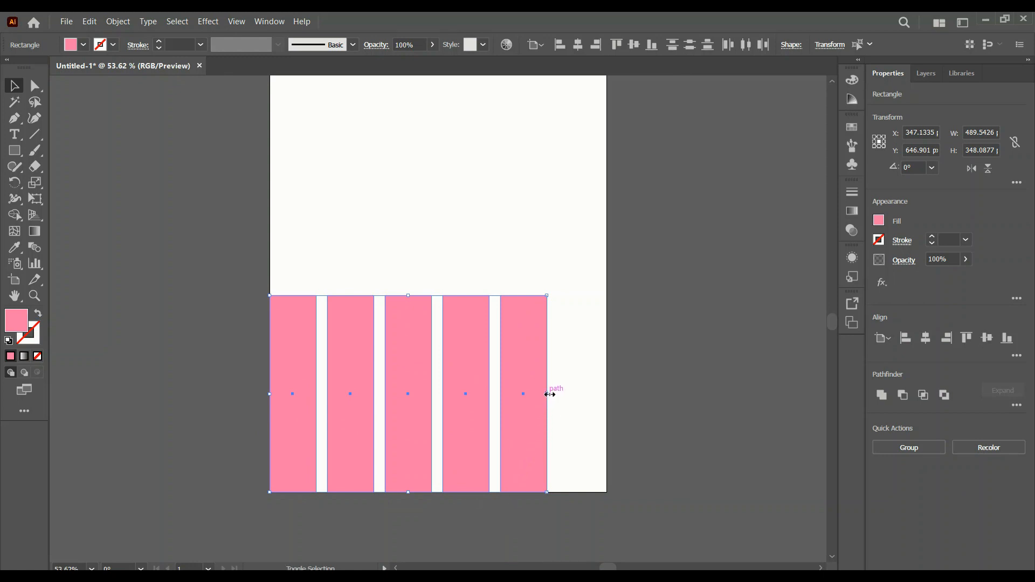
left_click_drag(550, 394, 607, 372)
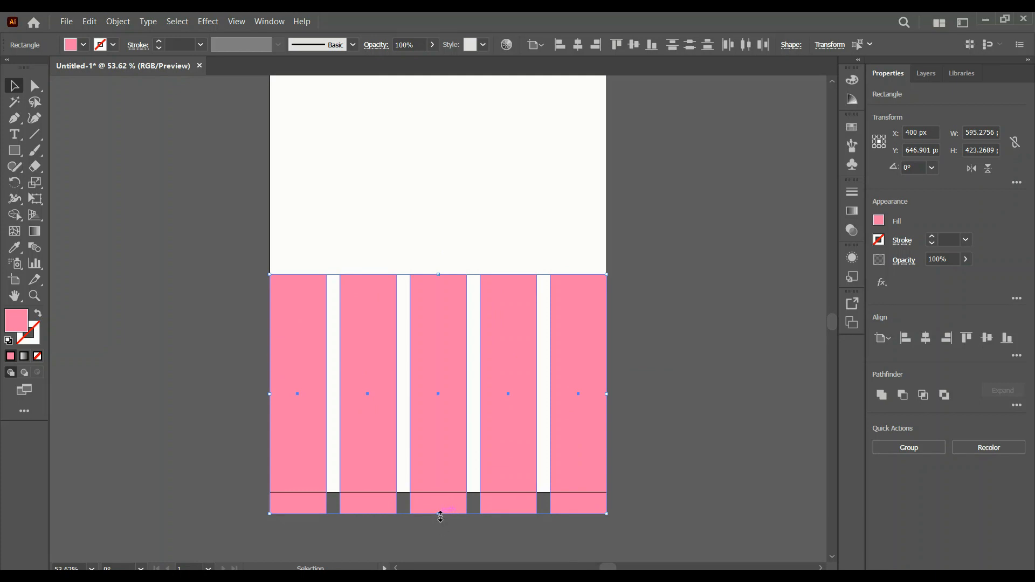
left_click_drag(440, 516, 437, 493)
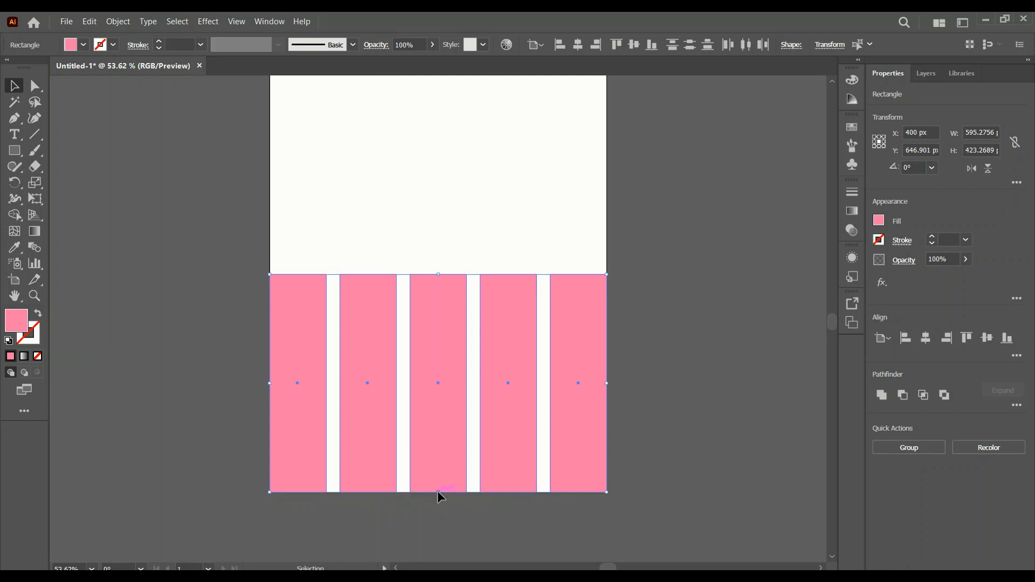
key("ctrl+z")
scroll(437, 495, "down", 1)
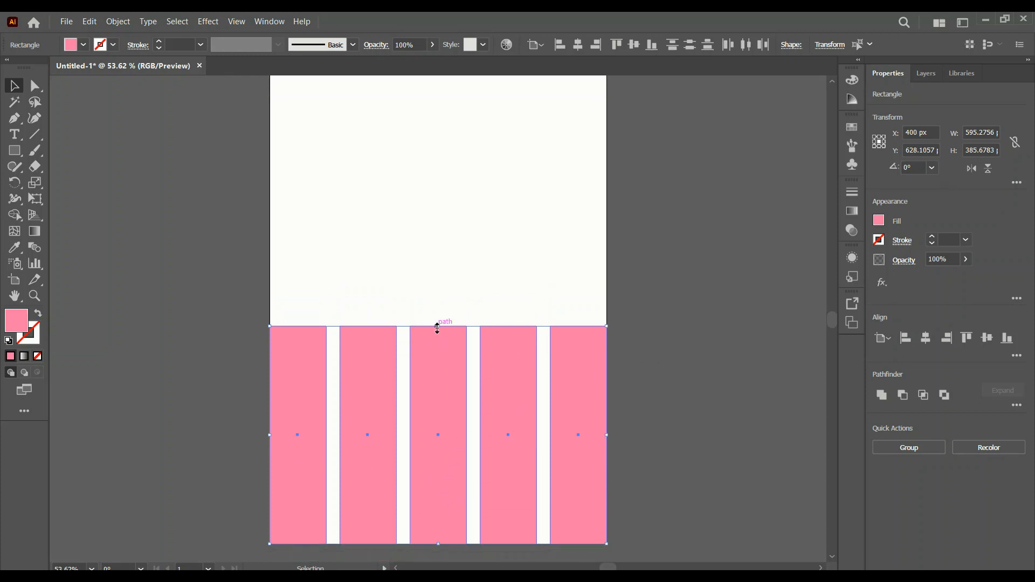
left_click_drag(437, 328, 434, 375)
left_click(426, 316)
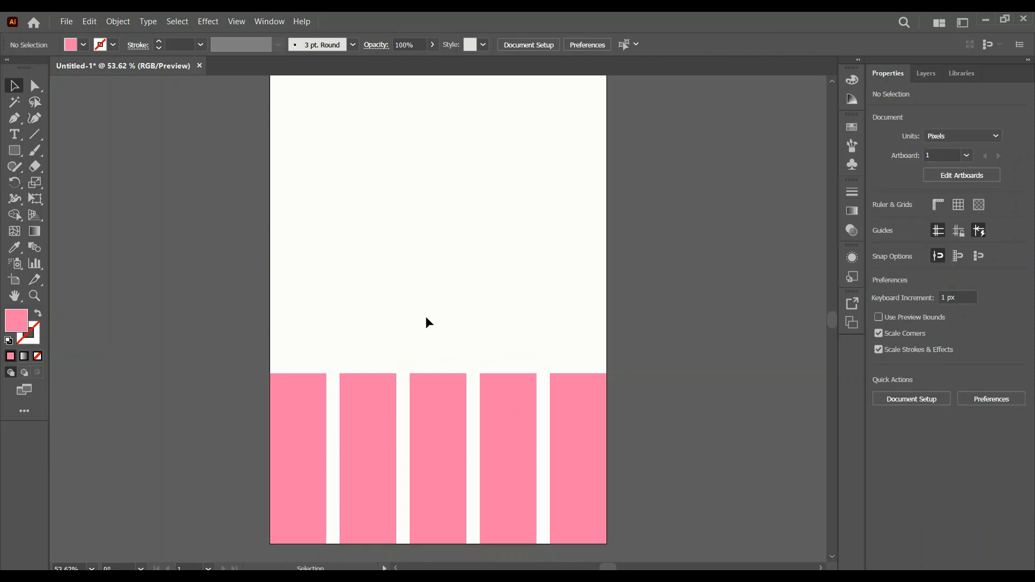
scroll(425, 312, "down", 1)
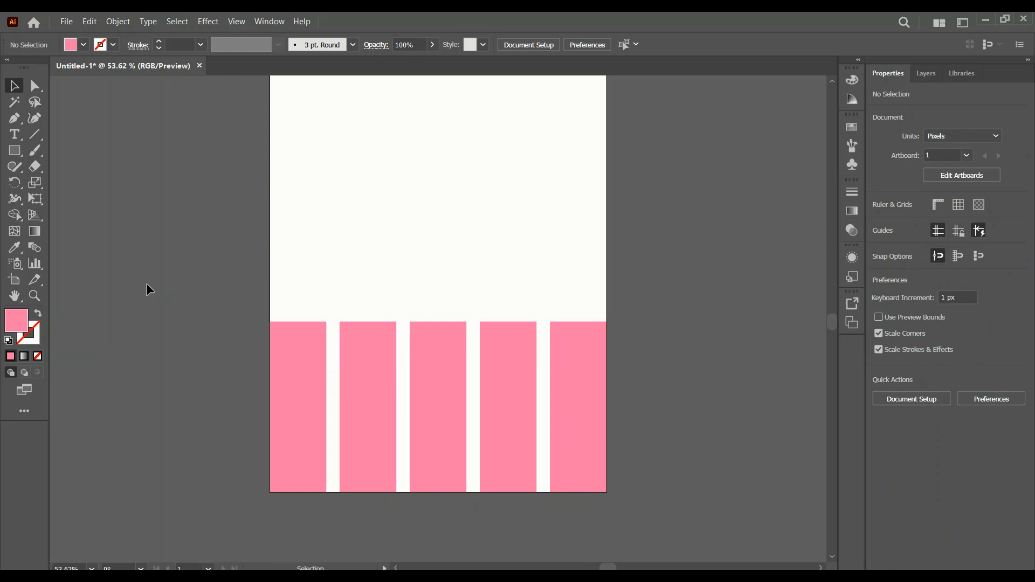
left_click(21, 150)
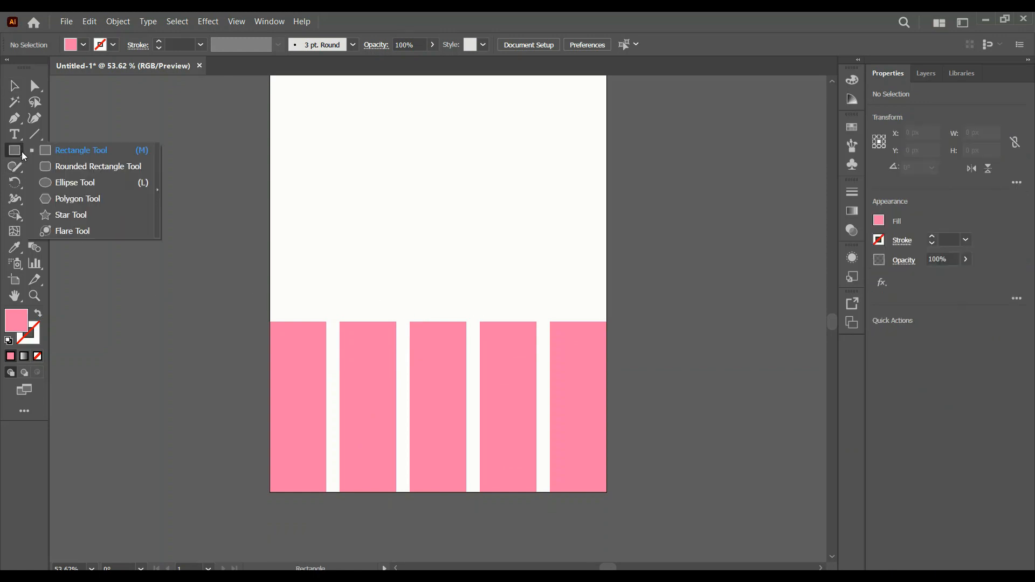
left_click(53, 198)
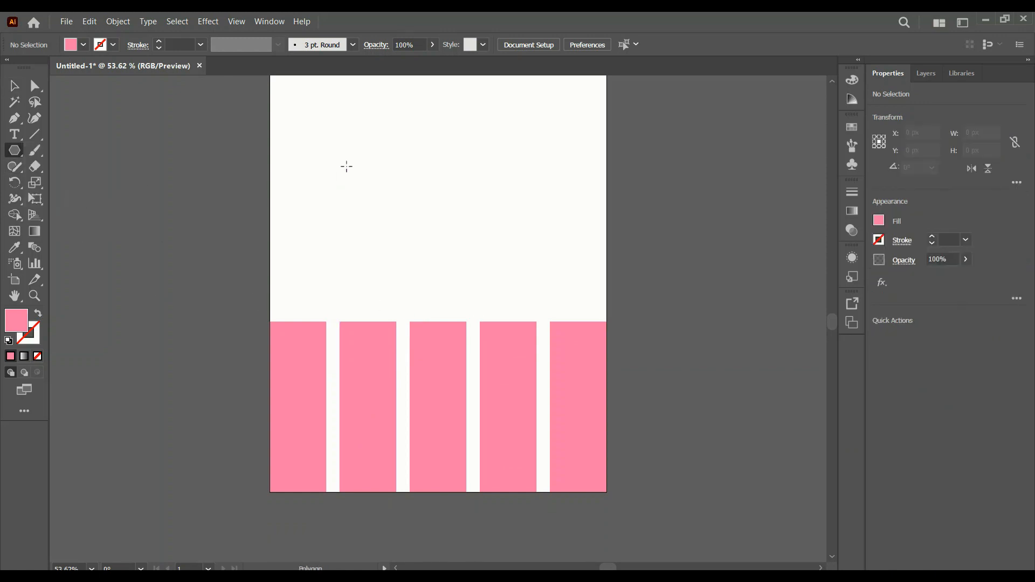
left_click_drag(347, 167, 377, 211)
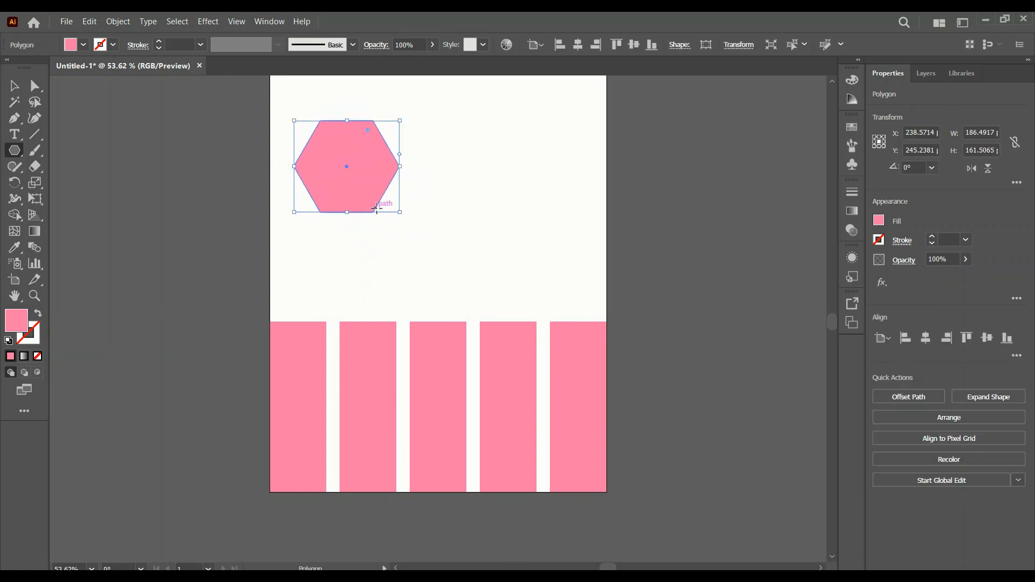
key("Delete")
Draw a hexagon about 324 × 281 px above the bars, reduce it to 3 sides with its side widget, and delete it.
left_click(15, 157)
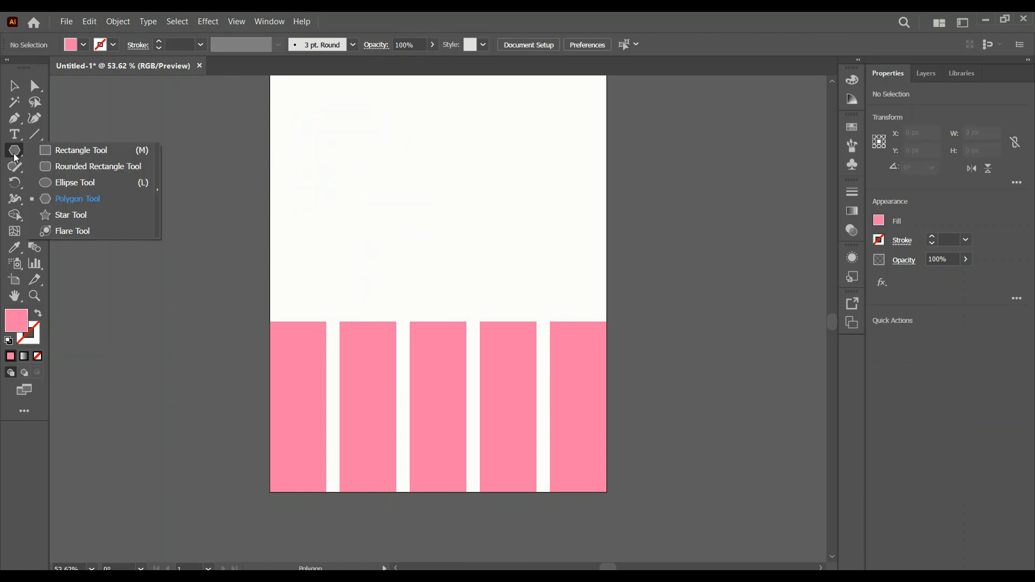
left_click(80, 200)
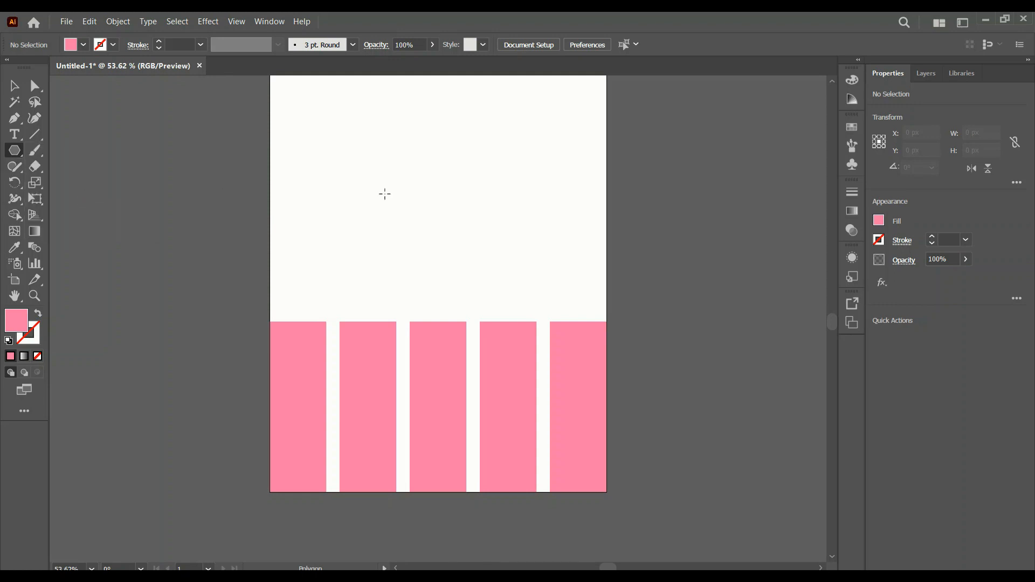
left_click_drag(371, 170, 443, 216)
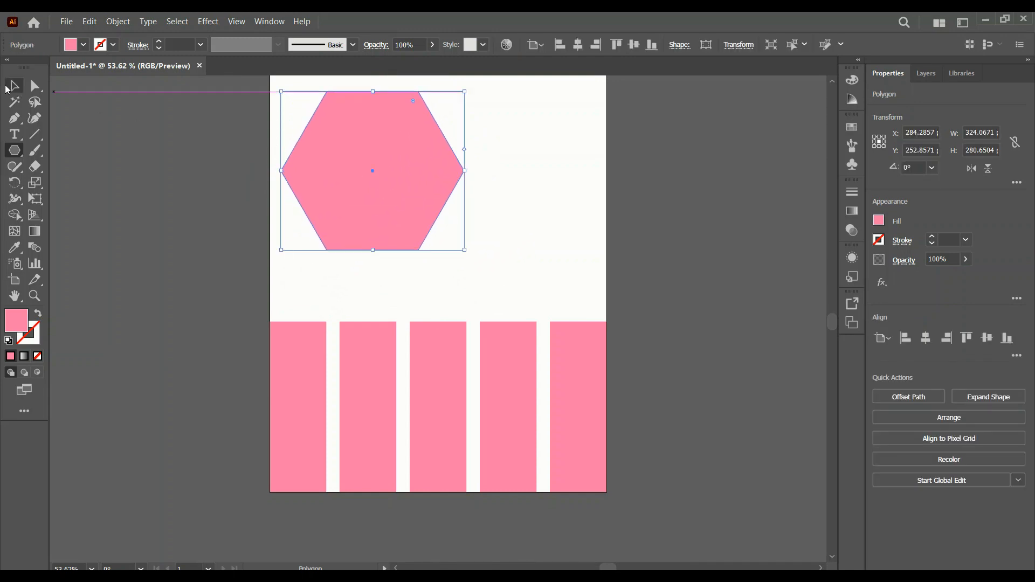
left_click(12, 86)
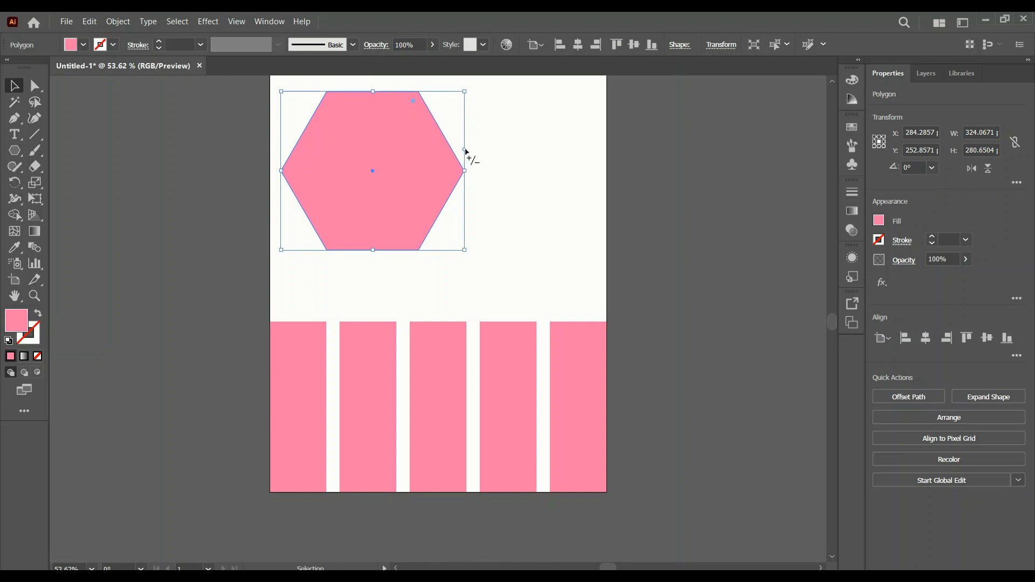
scroll(464, 151, "up", 5)
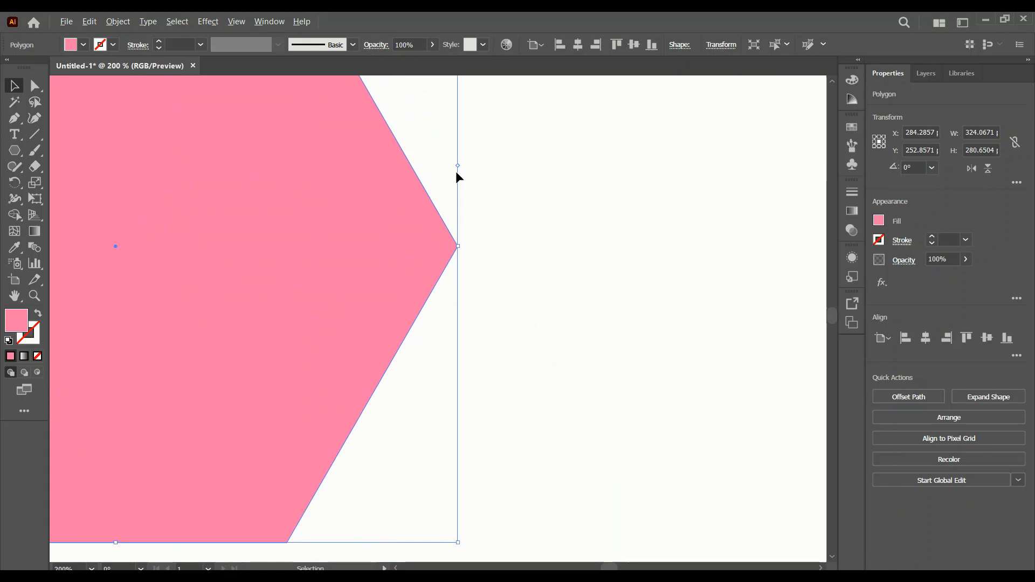
scroll(459, 171, "down", 5)
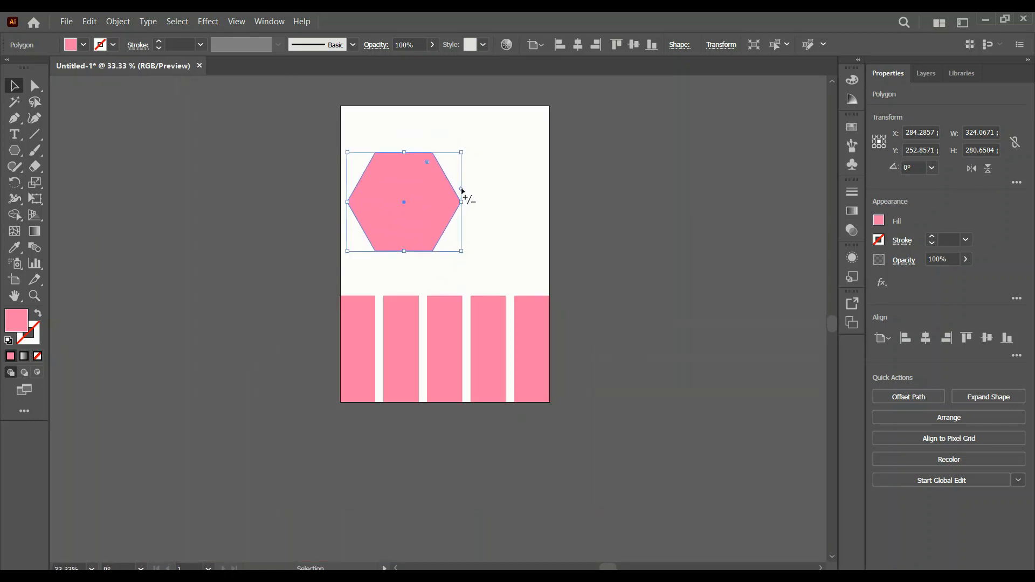
left_click_drag(462, 191, 462, 160)
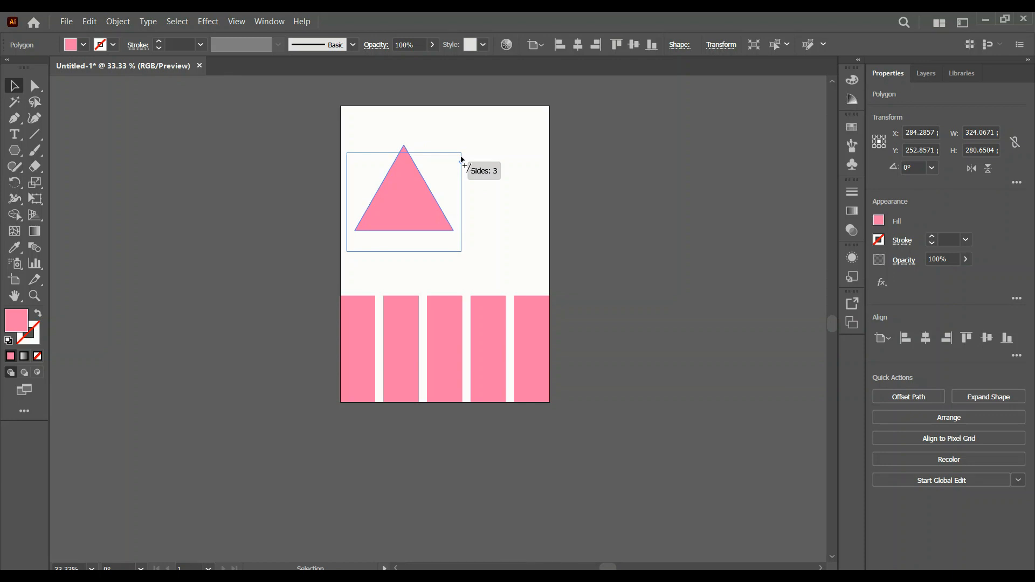
left_click_drag(462, 160, 463, 162)
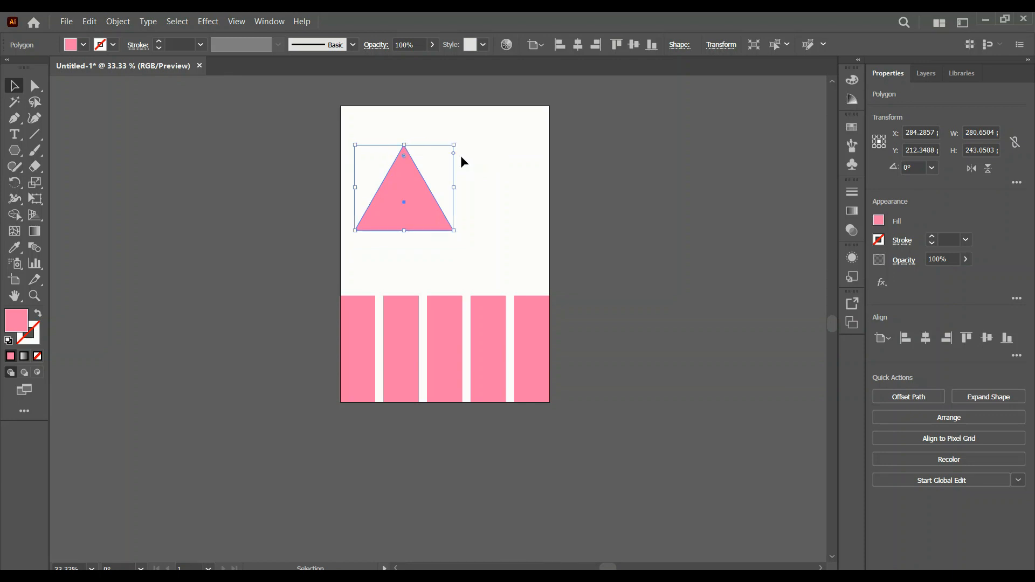
key("Delete")
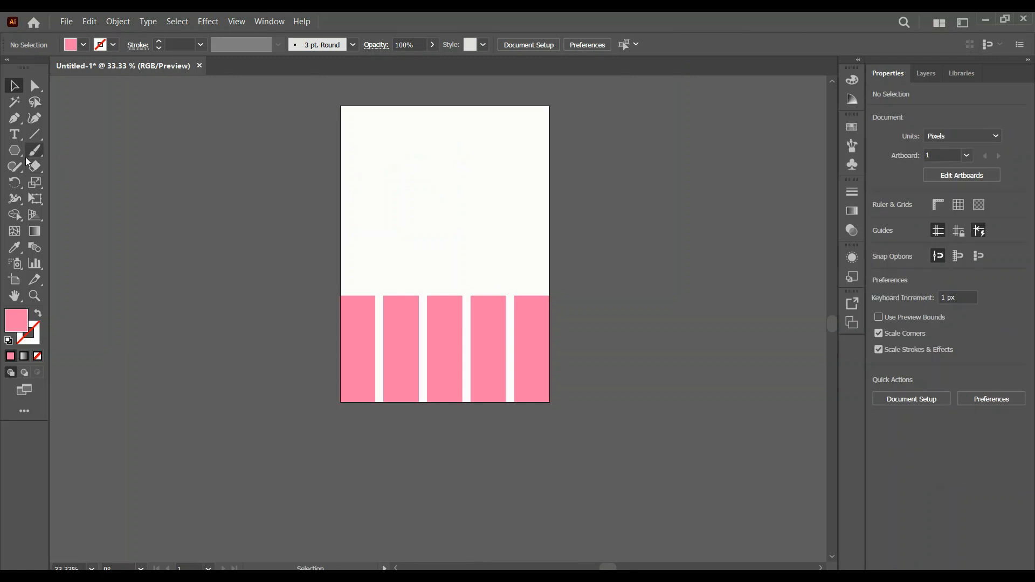
Create a 3-sided polygon with a 162.0336 px radius above the bars through the Polygon dialog, then delete it.
left_click(14, 150)
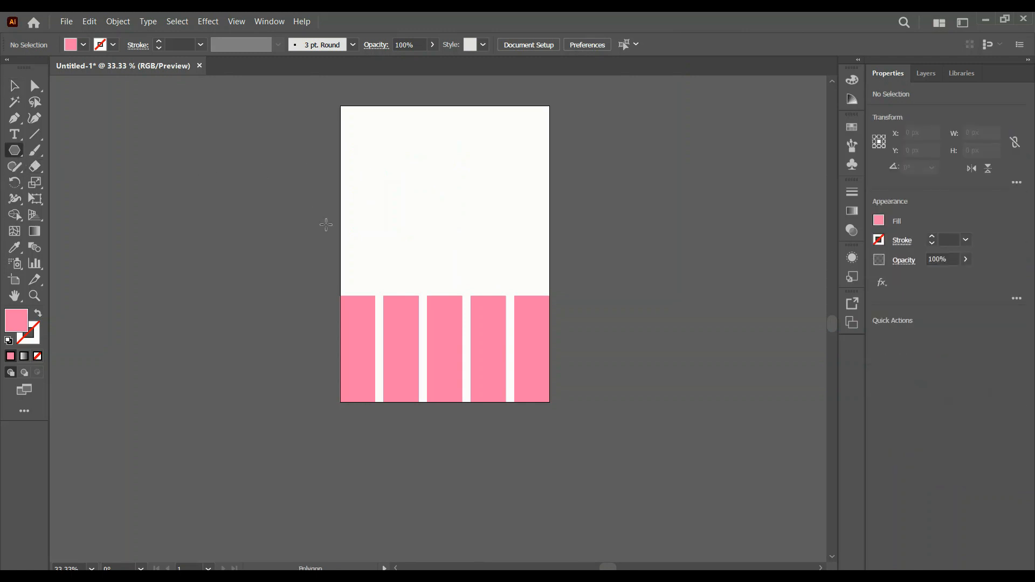
left_click(433, 193)
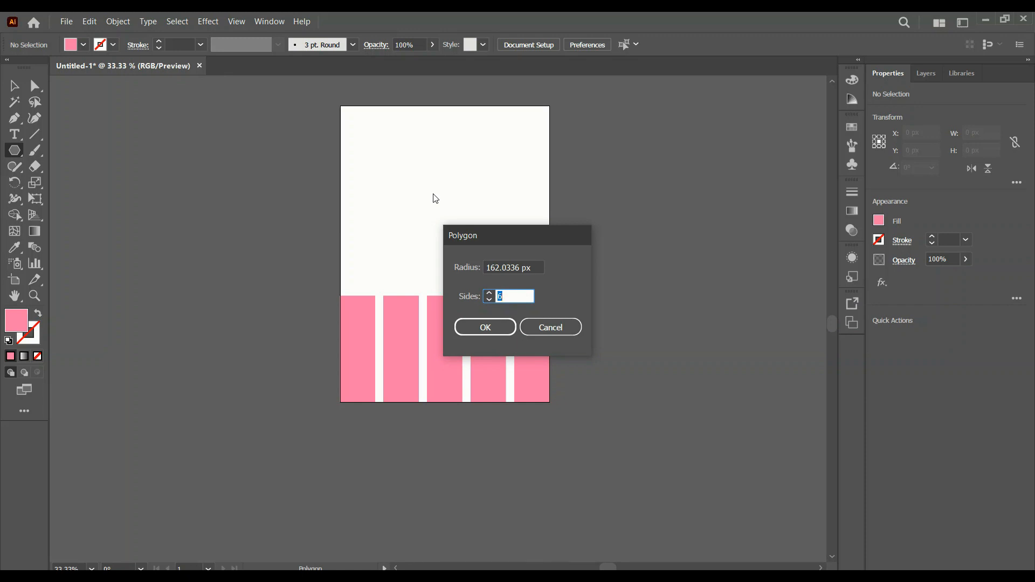
type("3")
left_click(479, 328)
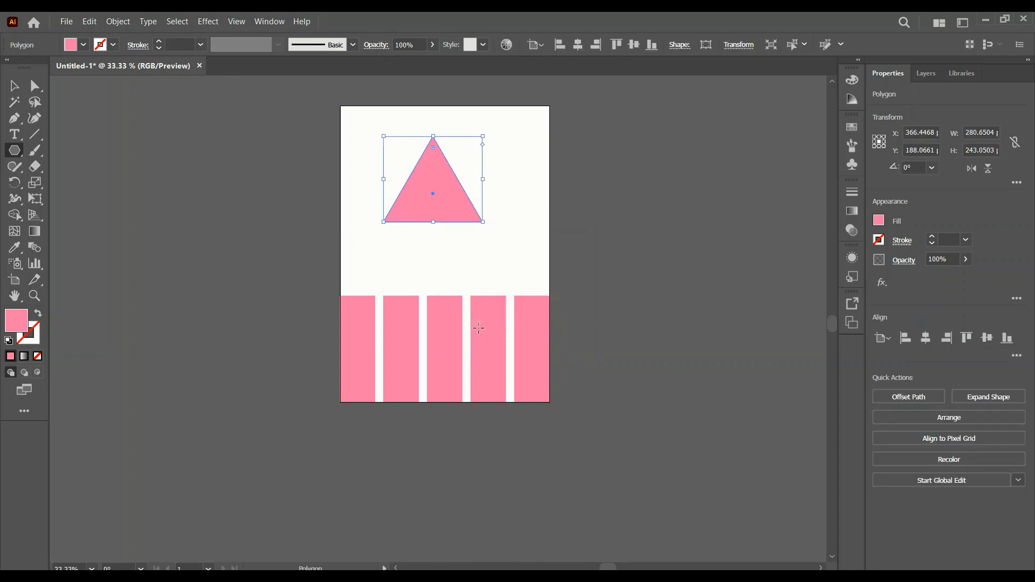
left_click(14, 85)
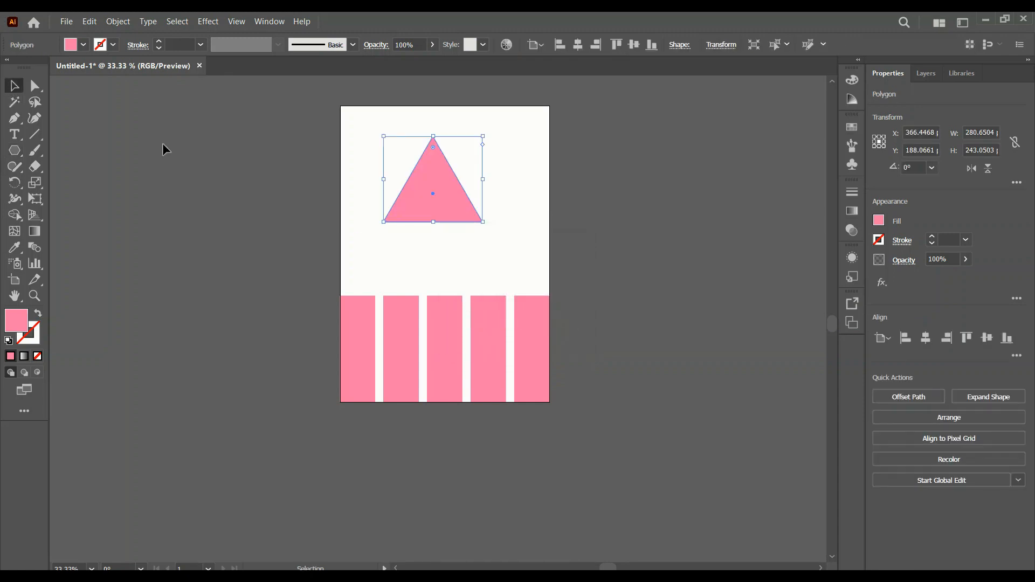
scroll(385, 195, "up", 1, "alt")
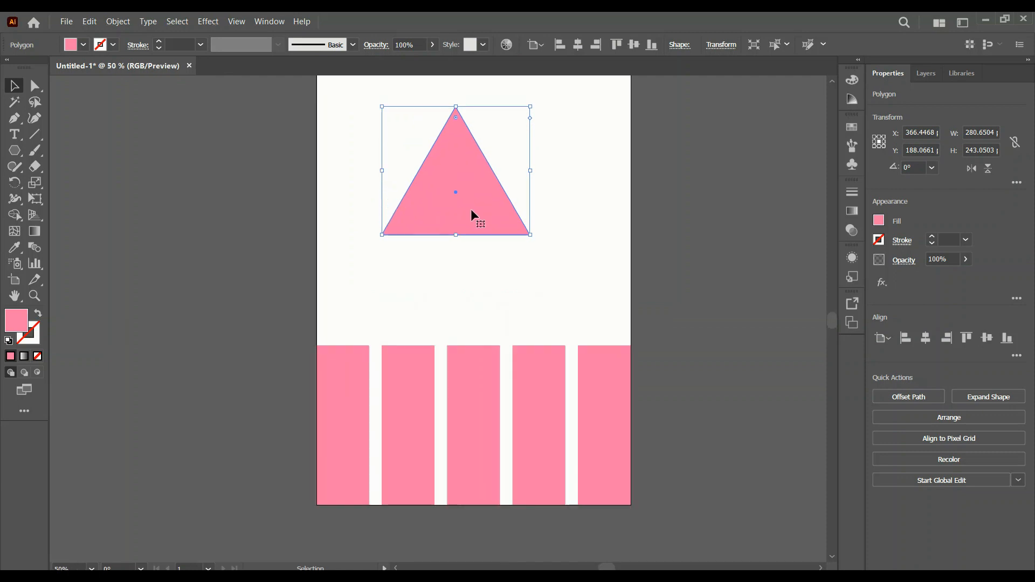
key("Delete")
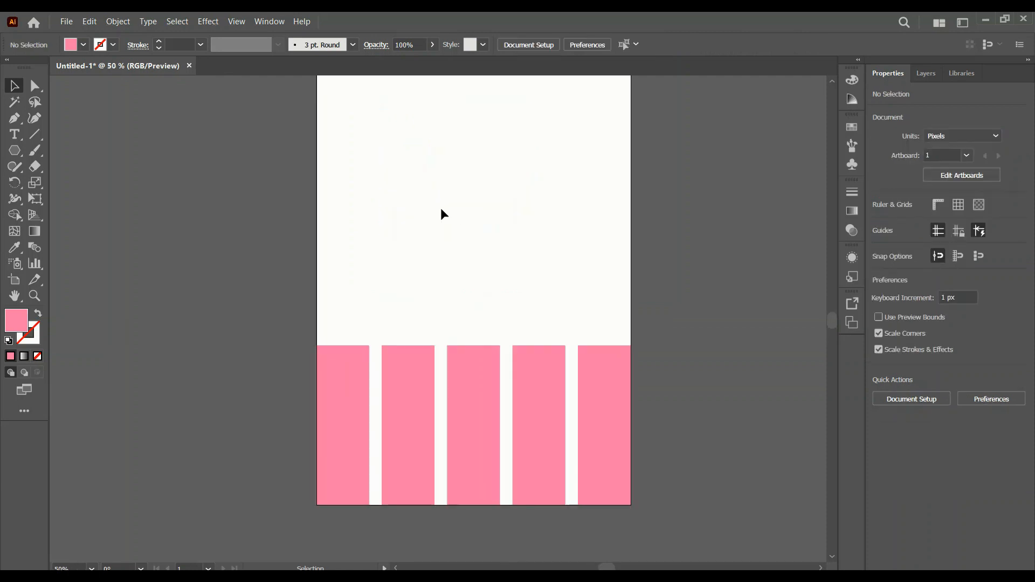
Draw a horizontal rectangle about 517 × 126 px above the bars and rotate it to 45°.
left_click(13, 155)
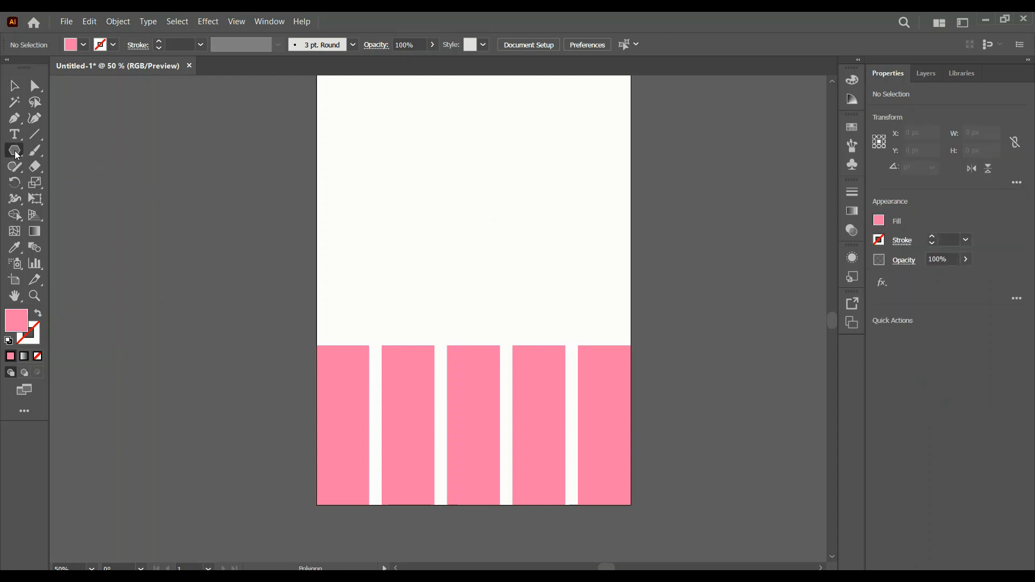
left_click(69, 159)
left_click_drag(355, 193, 628, 258)
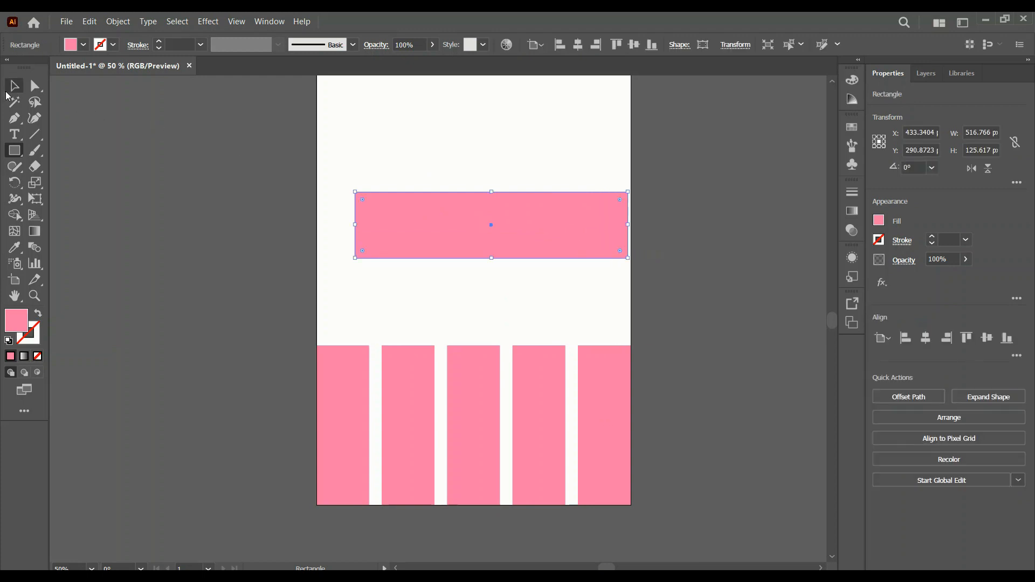
key("v")
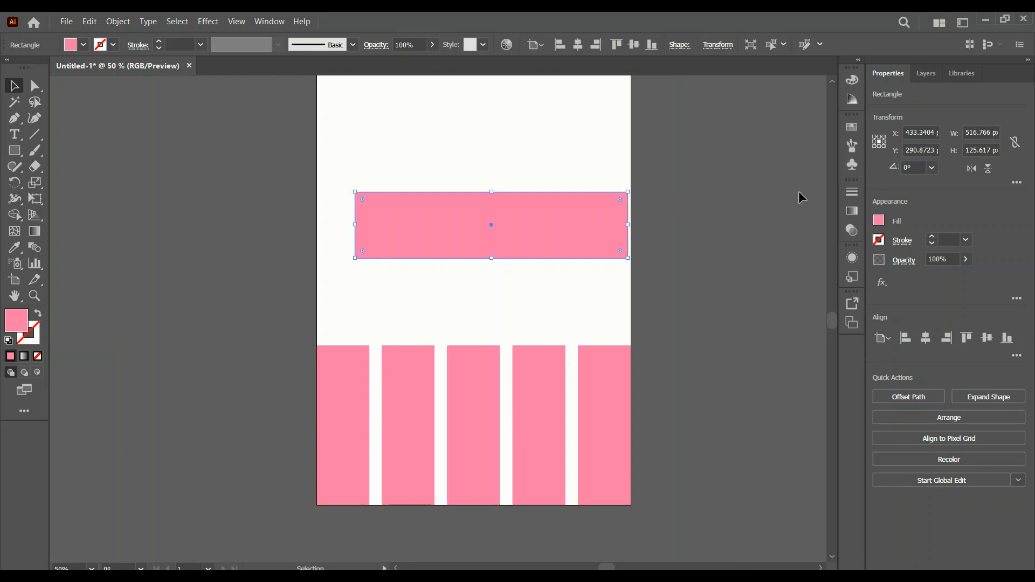
left_click(908, 167)
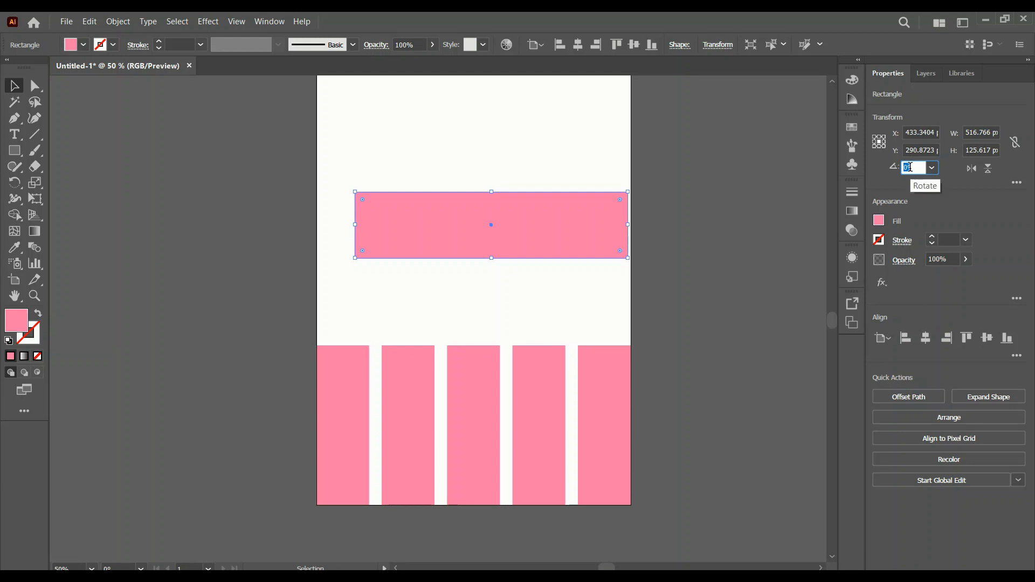
type("45")
key("Return")
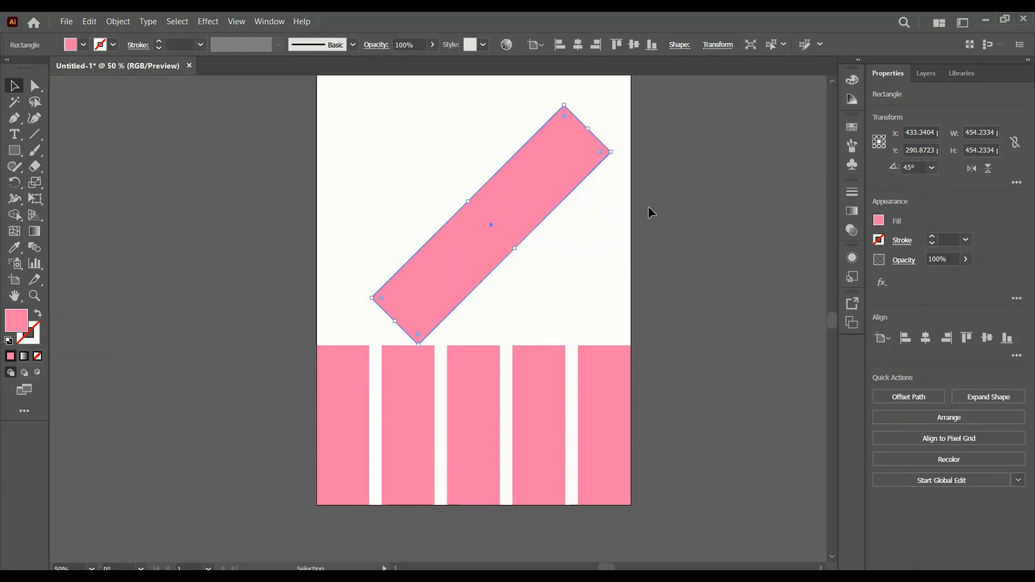
Move the diagonal rectangle down so its lower long edge passes exactly through the fourth bar's upper-right corner.
left_click_drag(519, 207, 550, 330)
scroll(569, 378, "up", 4)
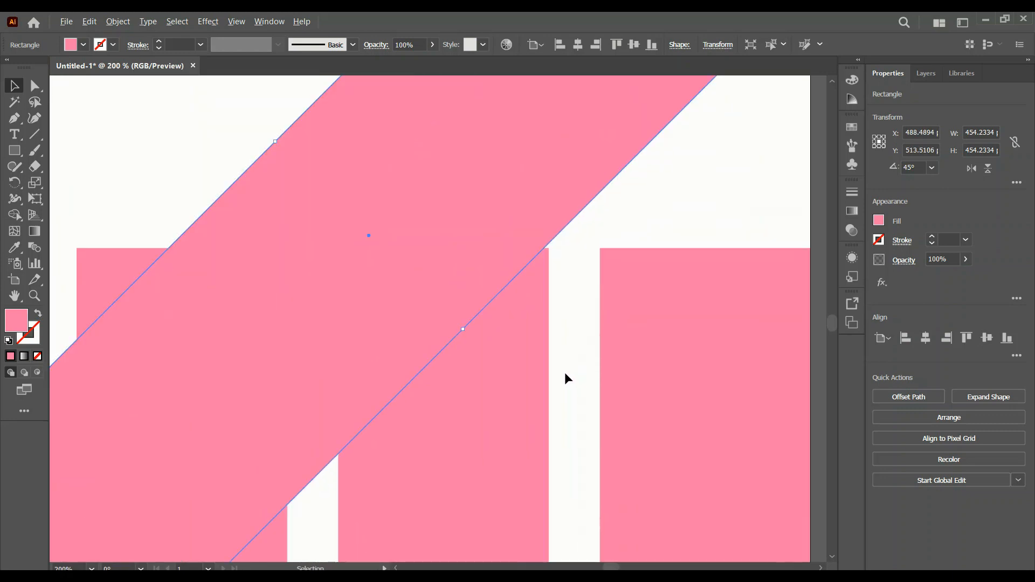
scroll(546, 291, "up", 2)
left_click_drag(542, 187, 542, 194)
scroll(548, 215, "up", 2)
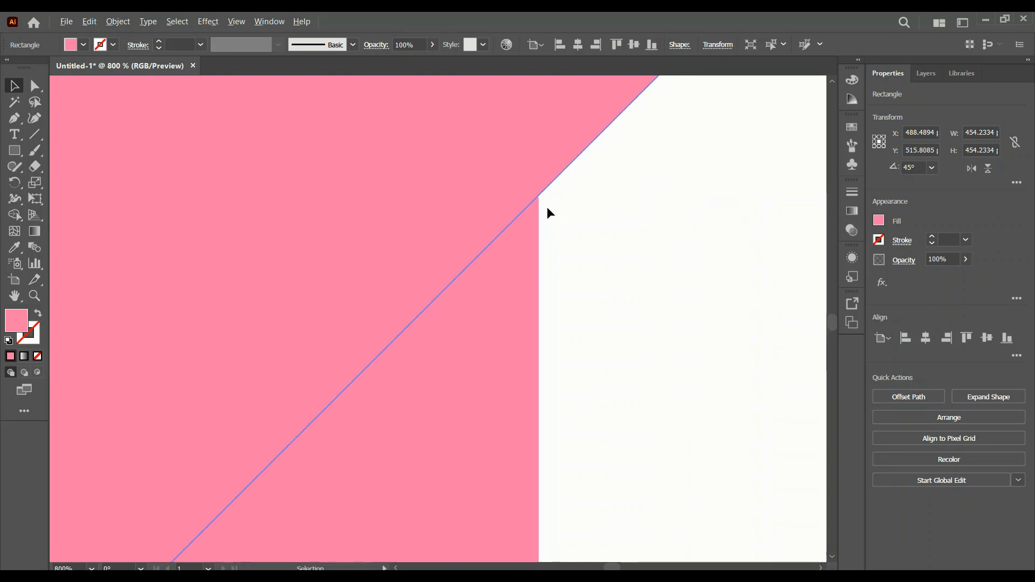
scroll(547, 209, "up", 2)
left_click_drag(536, 179, 536, 177)
scroll(557, 237, "down", 3)
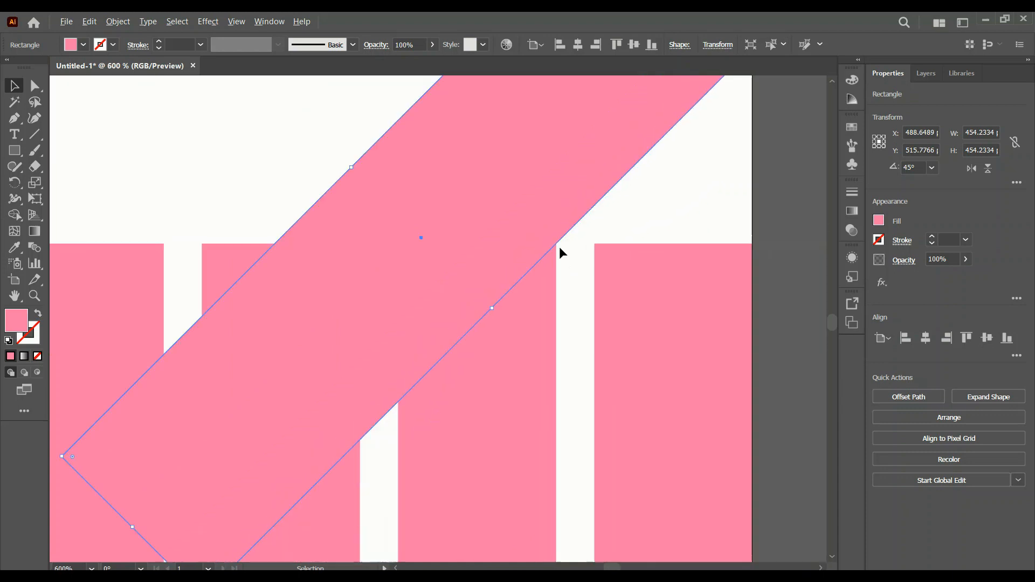
scroll(558, 247, "down", 6)
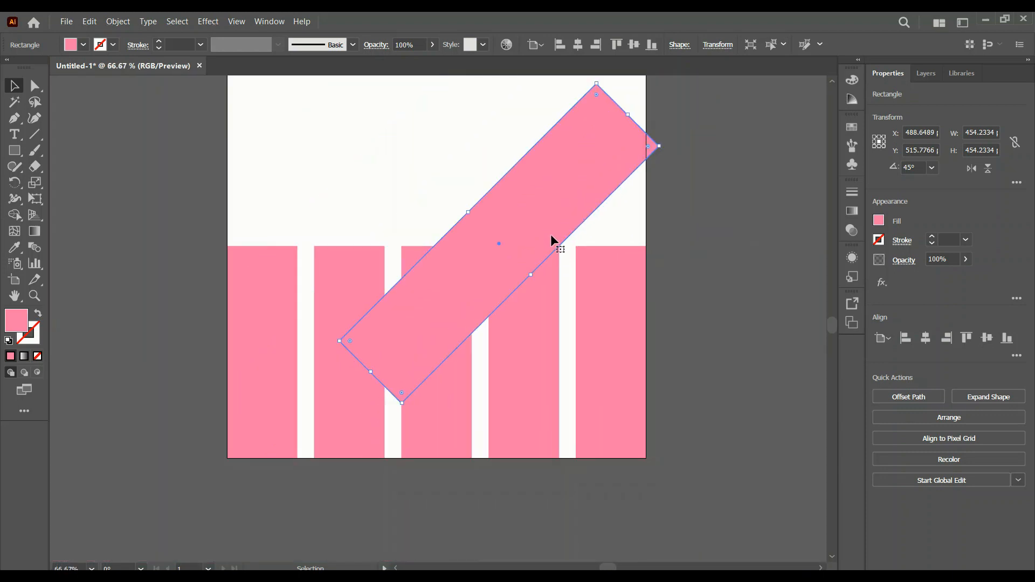
Make a horizontally flipped copy of the diagonal rectangle and align its lower long edge with the second bar's upper-left corner.
key("a")
key("v")
left_click(972, 168)
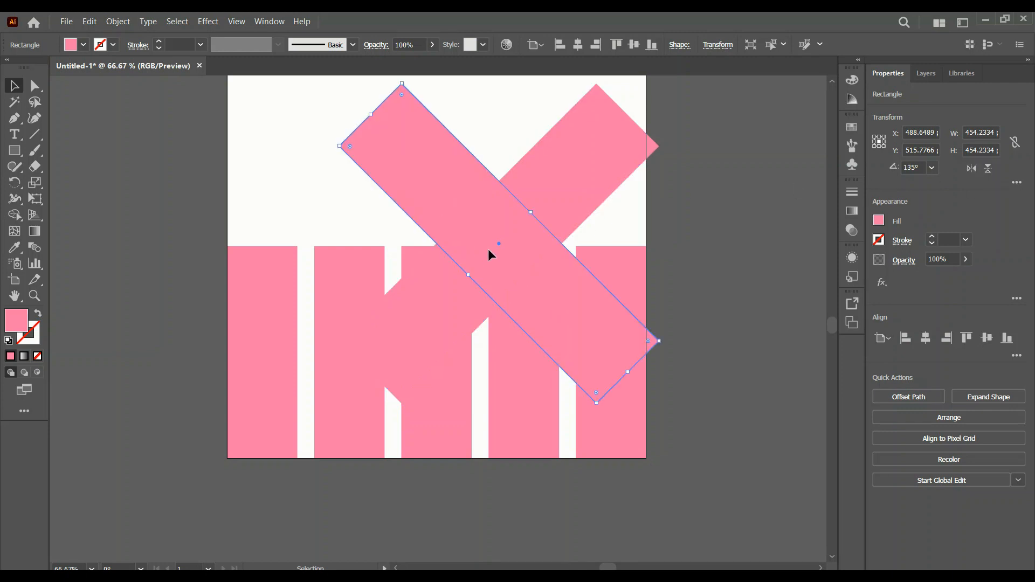
left_click_drag(487, 248, 351, 241)
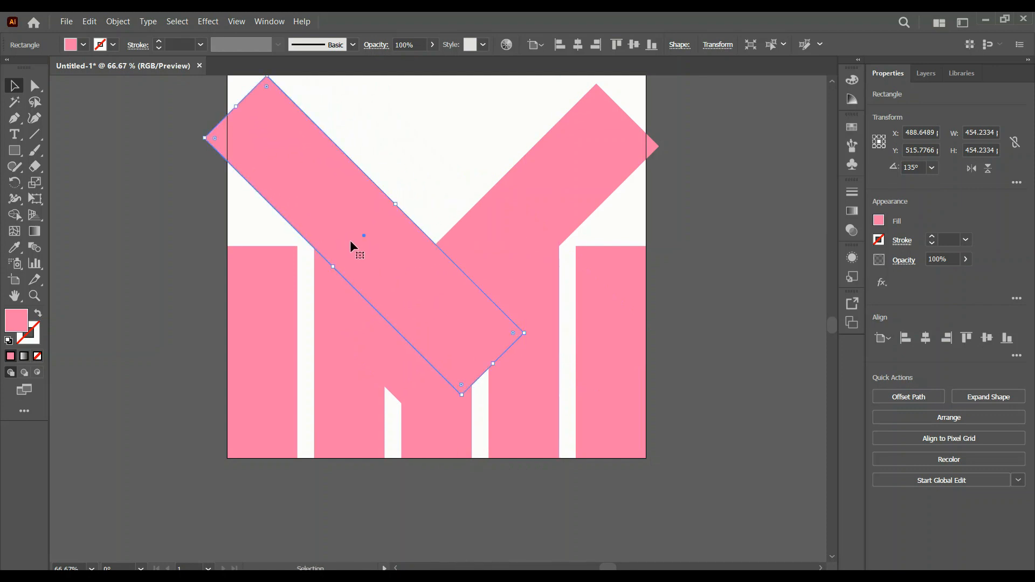
scroll(350, 240, "up", 1)
scroll(326, 241, "up", 3)
left_click_drag(371, 314, 347, 281)
scroll(356, 284, "down", 4)
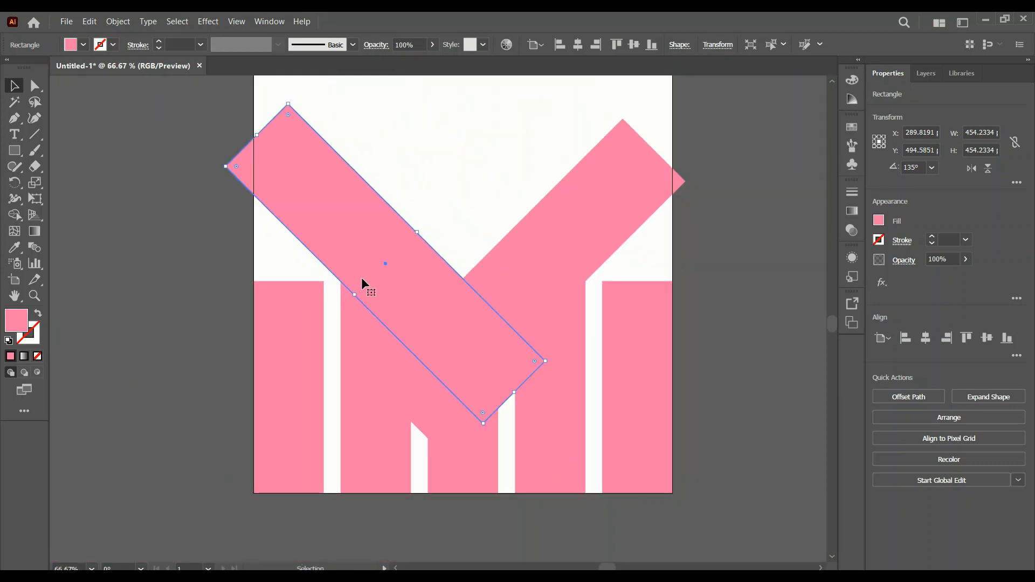
Slant the second bar's top by removing the flipped rectangle and the overlapping bar area with Shape Builder.
left_click(538, 254, "shift")
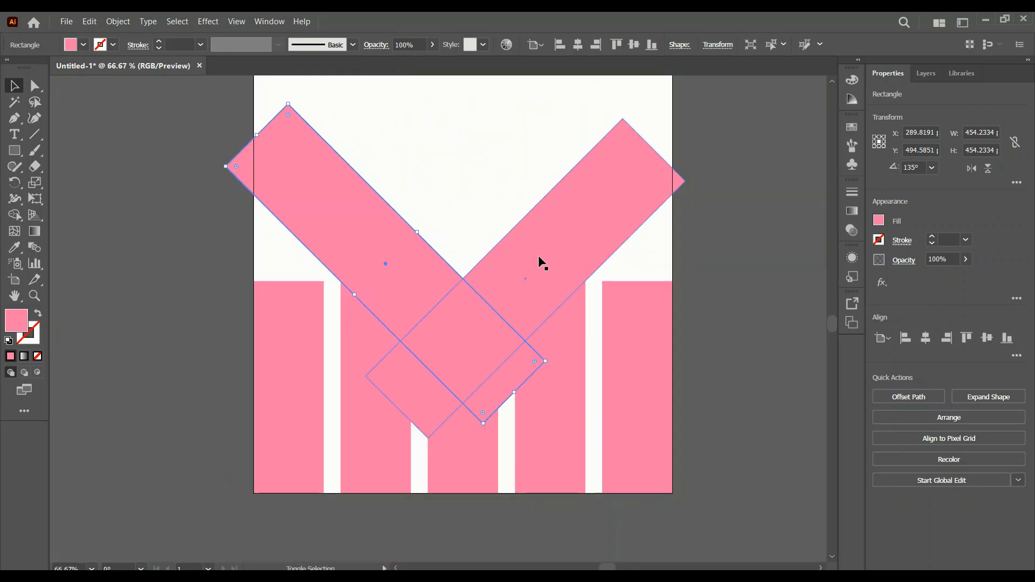
left_click(263, 251)
left_click(375, 261)
left_click(355, 338, "shift")
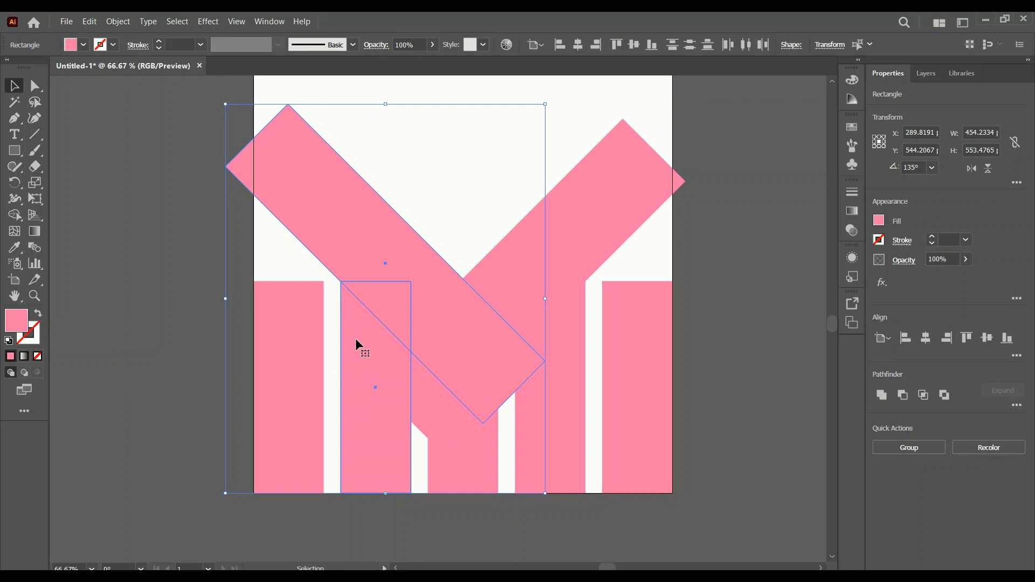
left_click(16, 216)
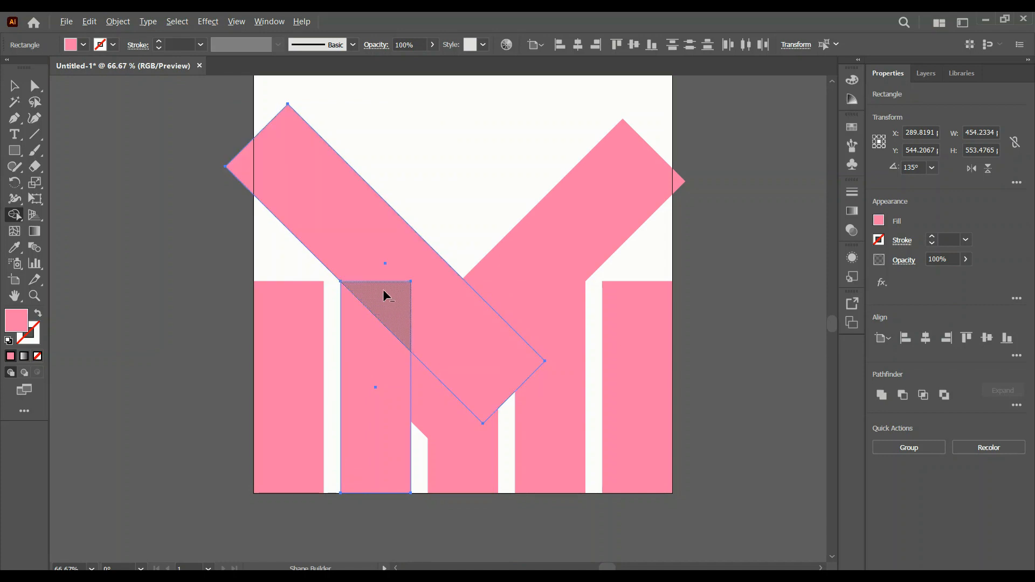
left_click_drag(425, 303, 362, 231)
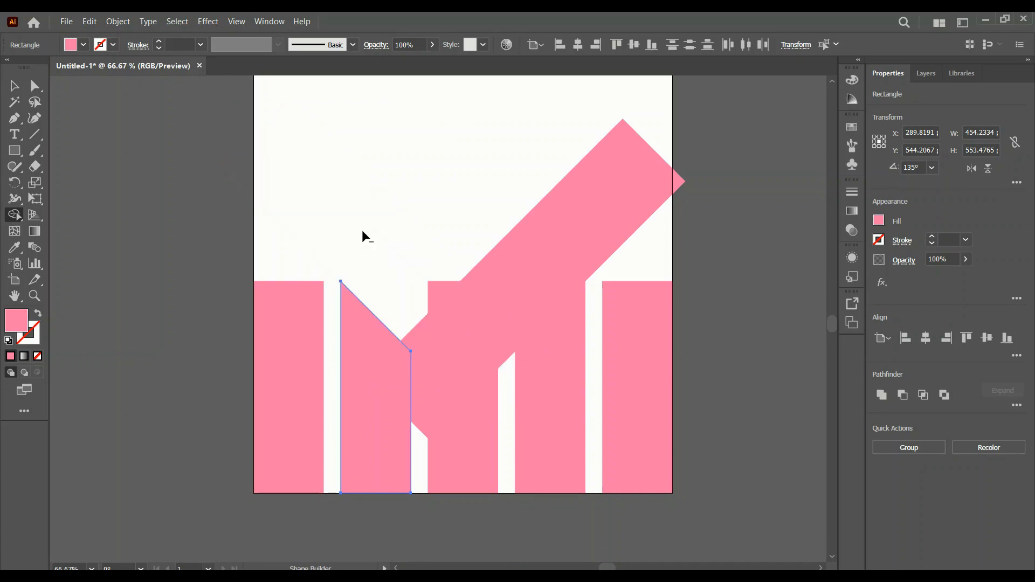
left_click(14, 86)
left_click(202, 200)
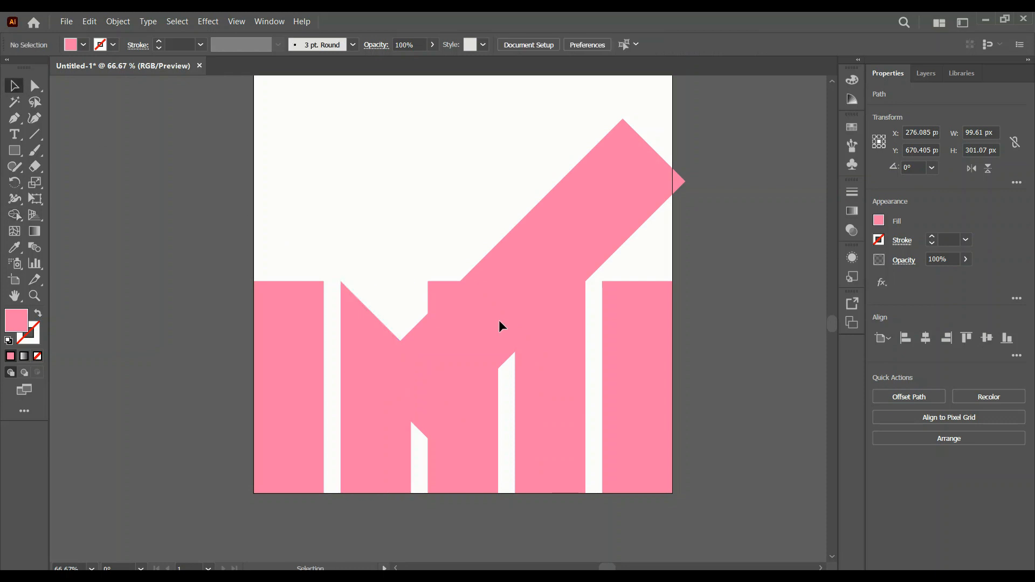
Slant the fourth bar's top by removing the remaining diagonal rectangle and the overlapping bar area with Shape Builder.
left_click(555, 312)
left_click(567, 253, "shift")
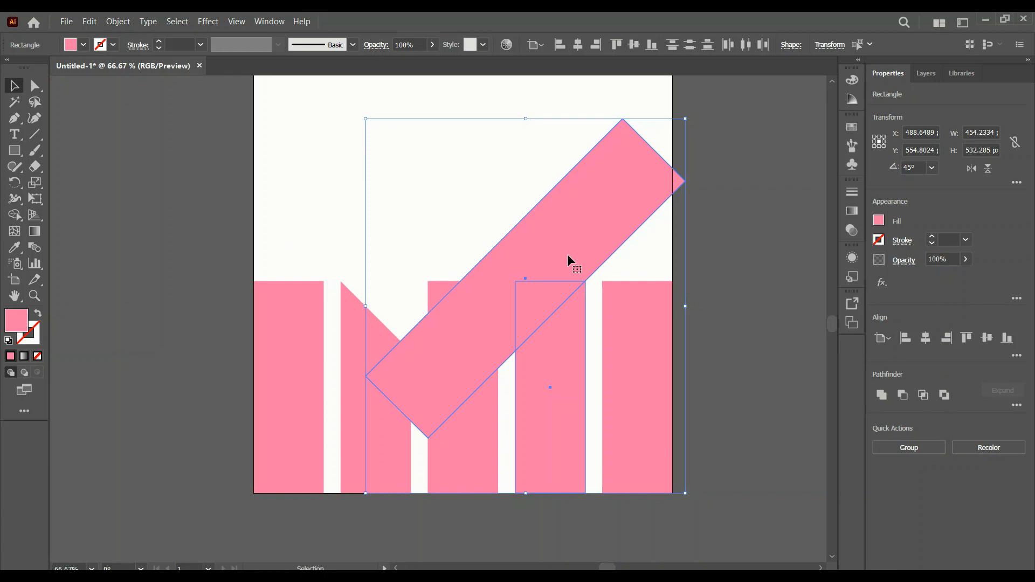
key("shift+m")
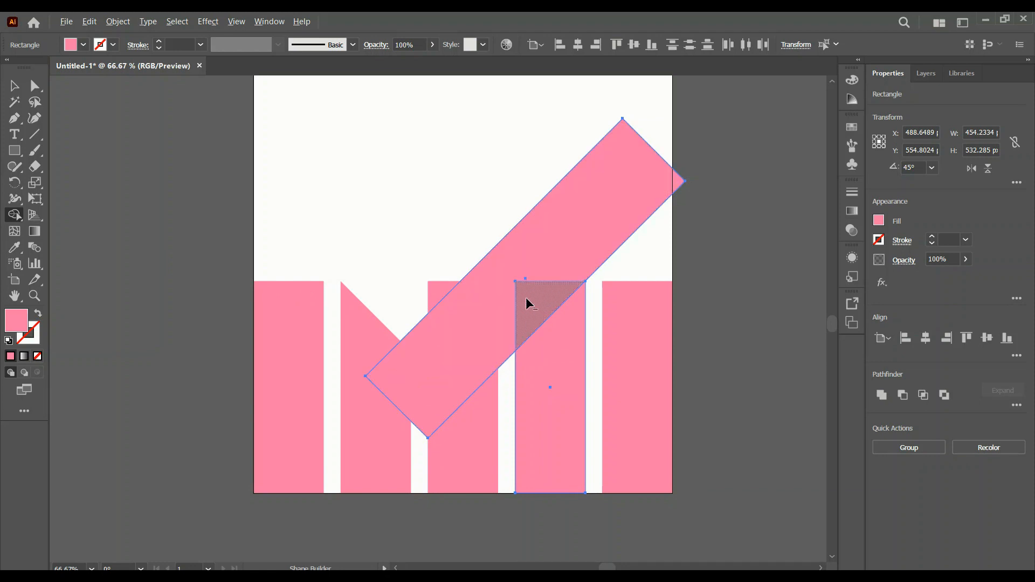
left_click_drag(528, 300, 485, 229)
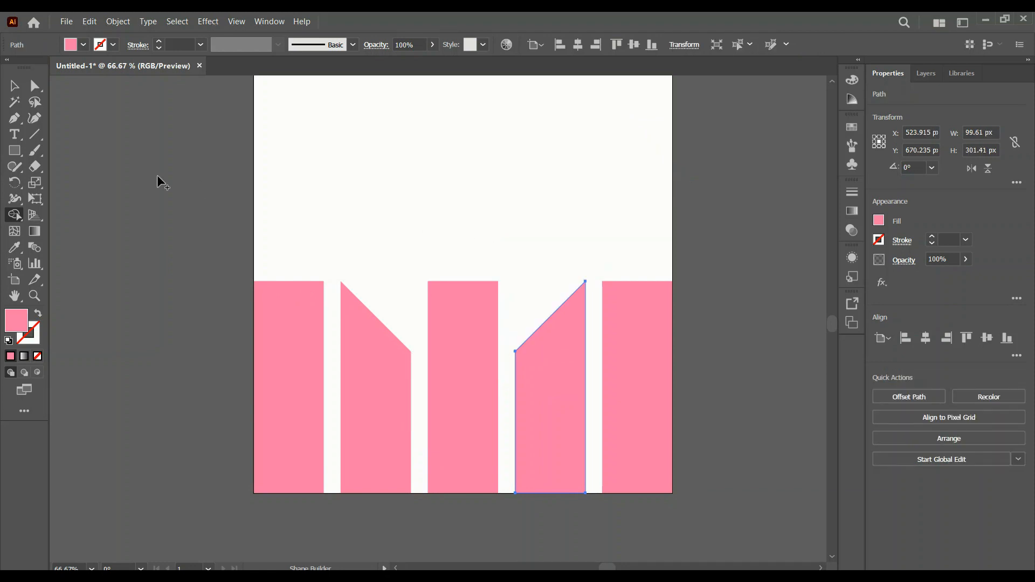
left_click(14, 86)
scroll(180, 321, "up", 1)
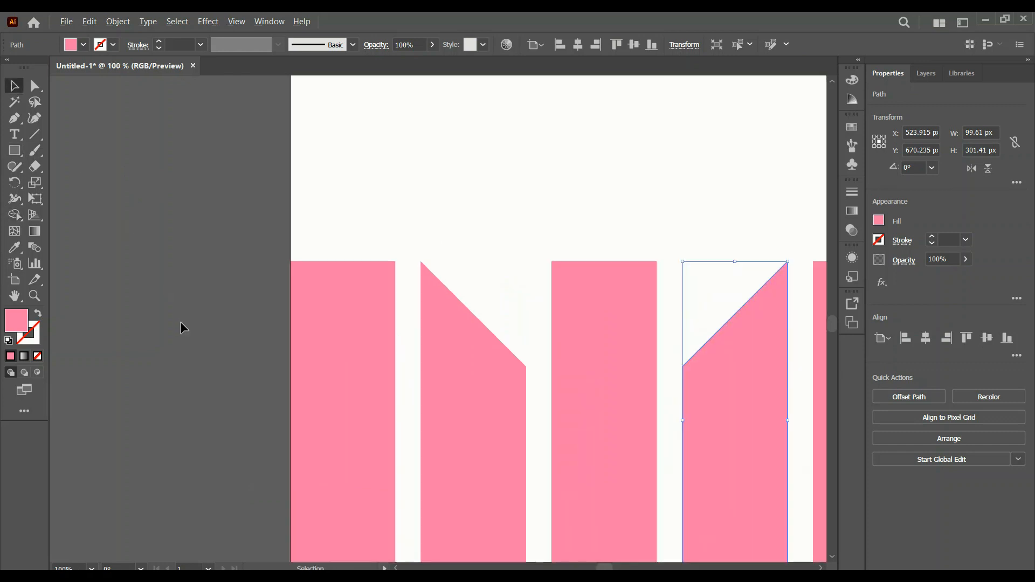
scroll(180, 321, "down", 2)
left_click(180, 321)
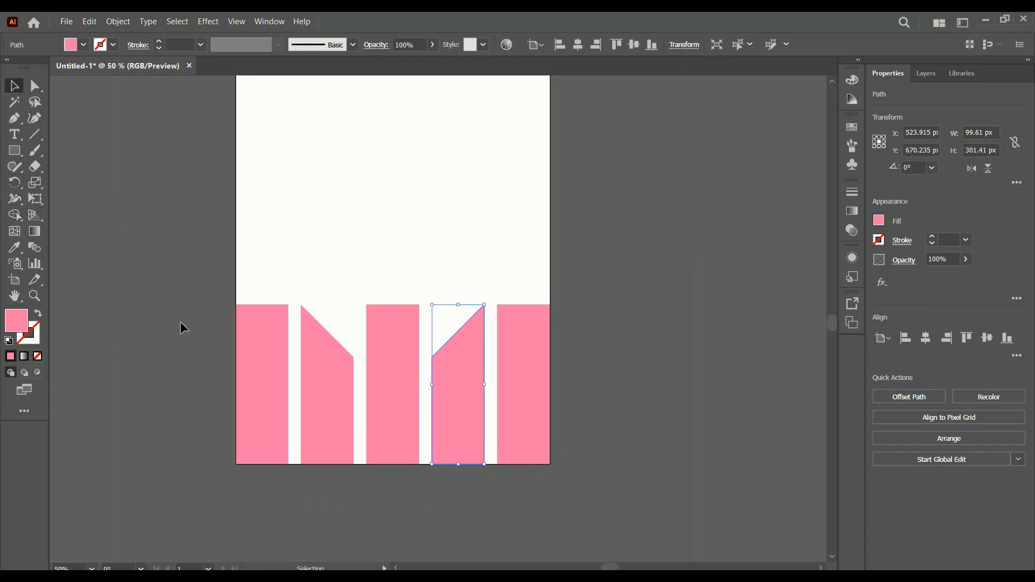
Shorten the middle bar from its top to slightly below the lower ends of the neighbouring bars' slanted tops.
scroll(180, 322, "up", 1)
scroll(180, 322, "up", 1)
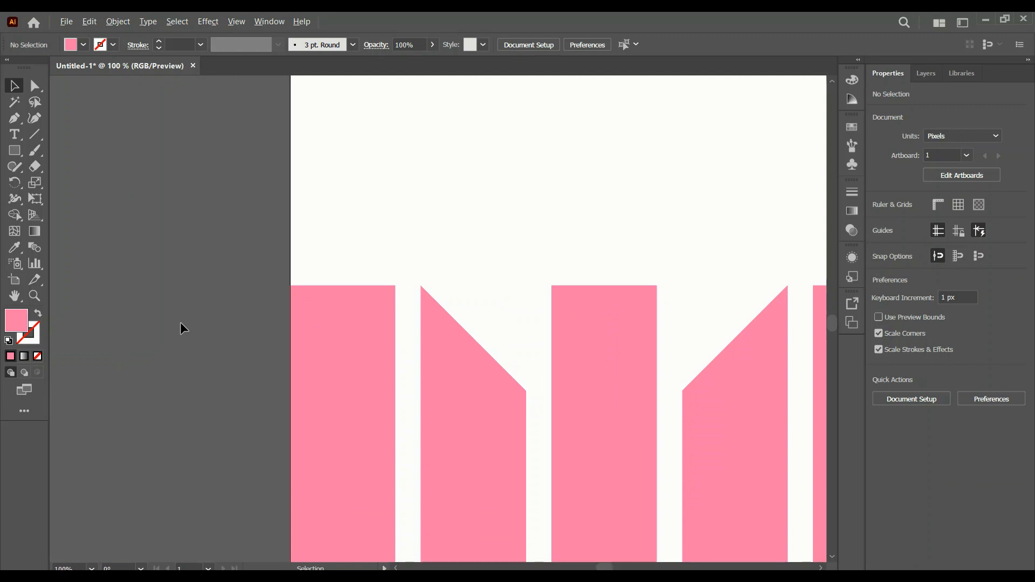
scroll(180, 329, "down", 1)
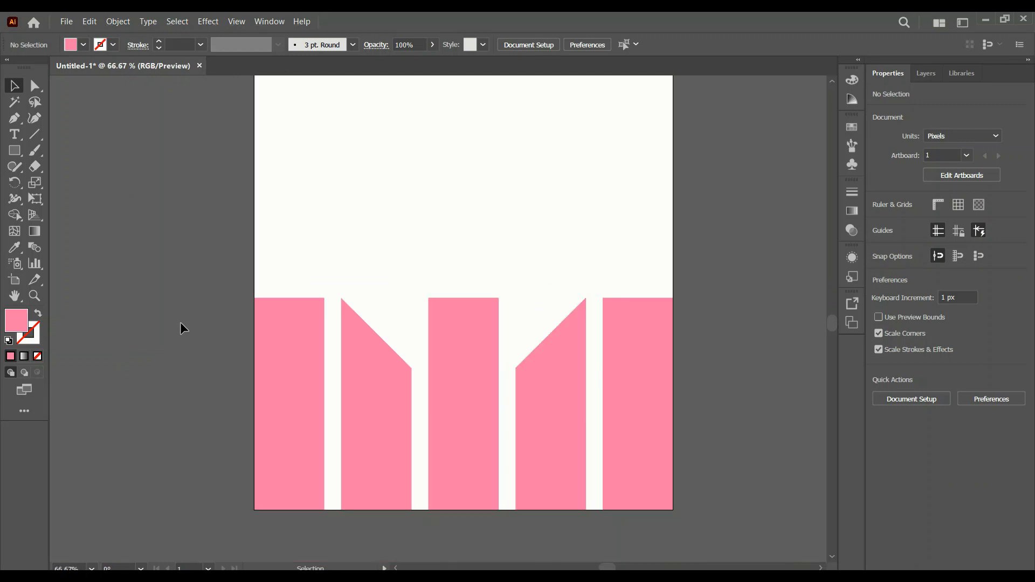
scroll(180, 322, "up", 2)
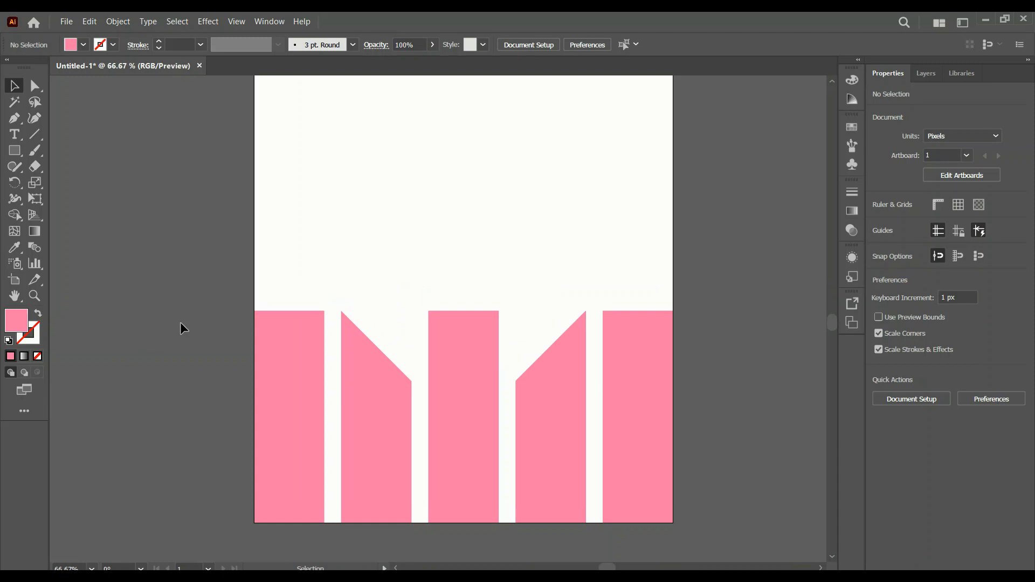
left_click(472, 394)
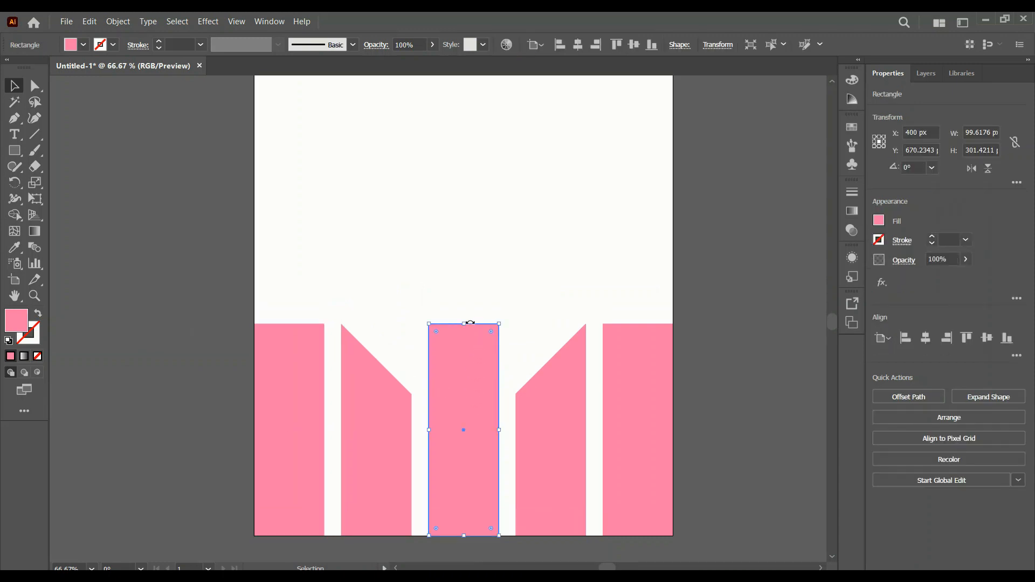
left_click_drag(464, 324, 464, 405)
left_click(438, 328)
key("ctrl+minus")
key("ctrl+minus")
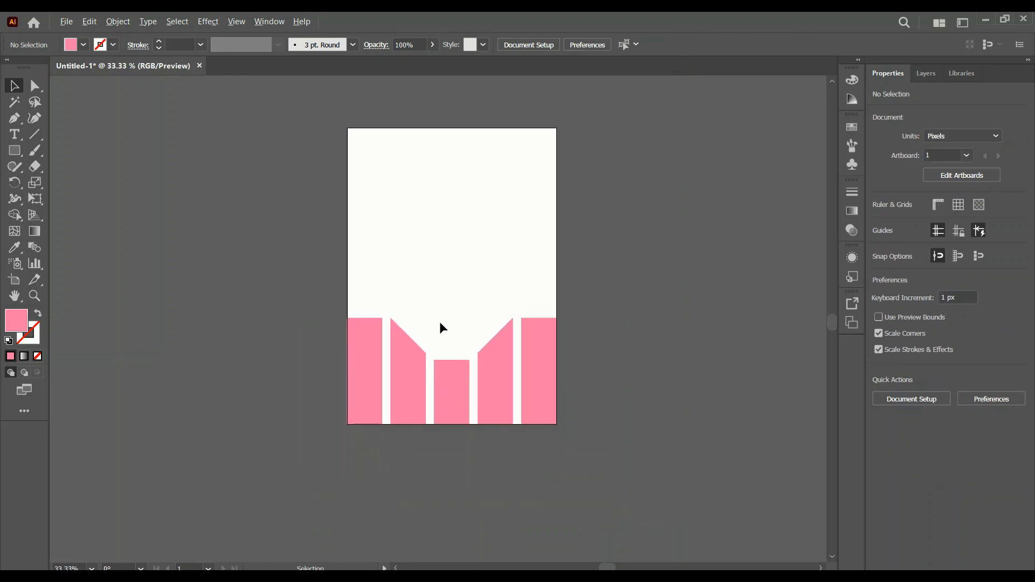
Create a 3-sided polygon with a 162.0336 px radius above the bars and flip it vertically to point downward.
scroll(438, 322, "down", 1)
scroll(372, 373, "up", 3)
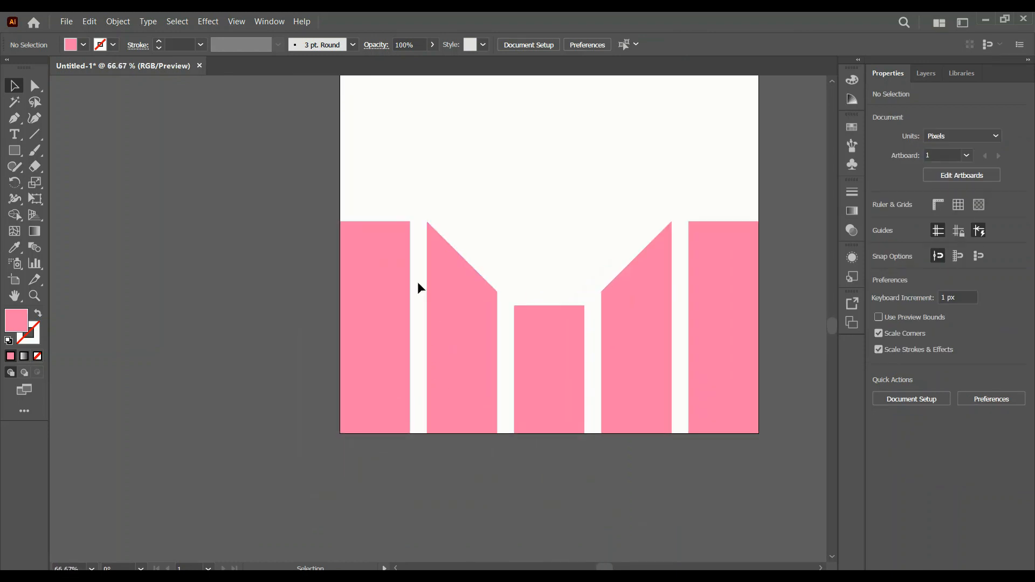
left_click(377, 229)
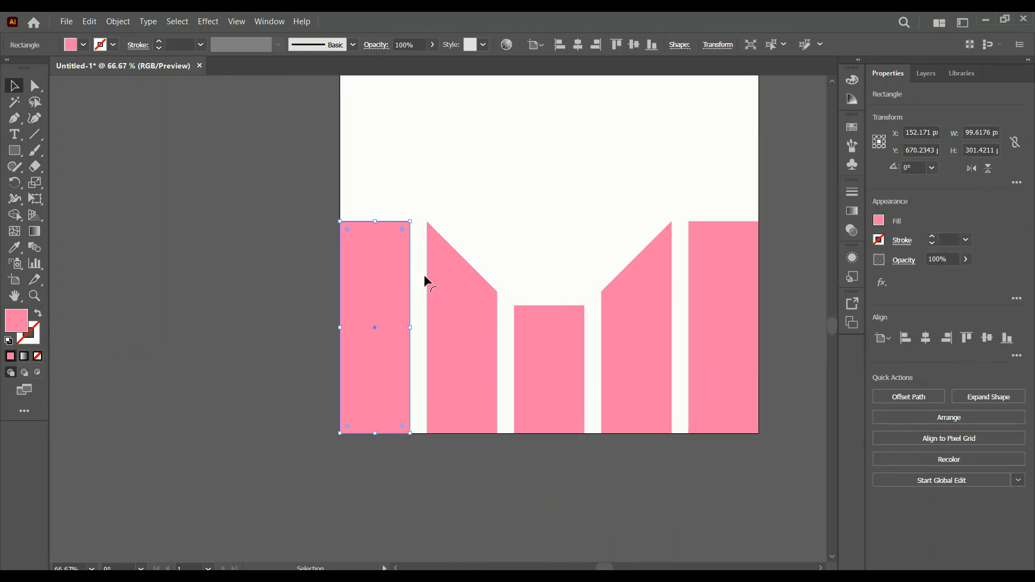
left_click(13, 155)
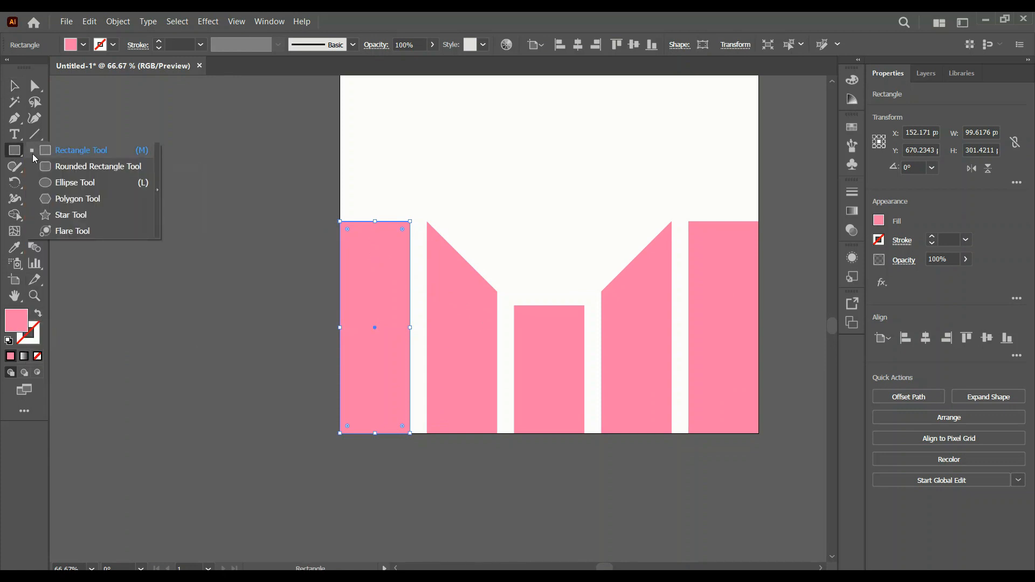
left_click(58, 200)
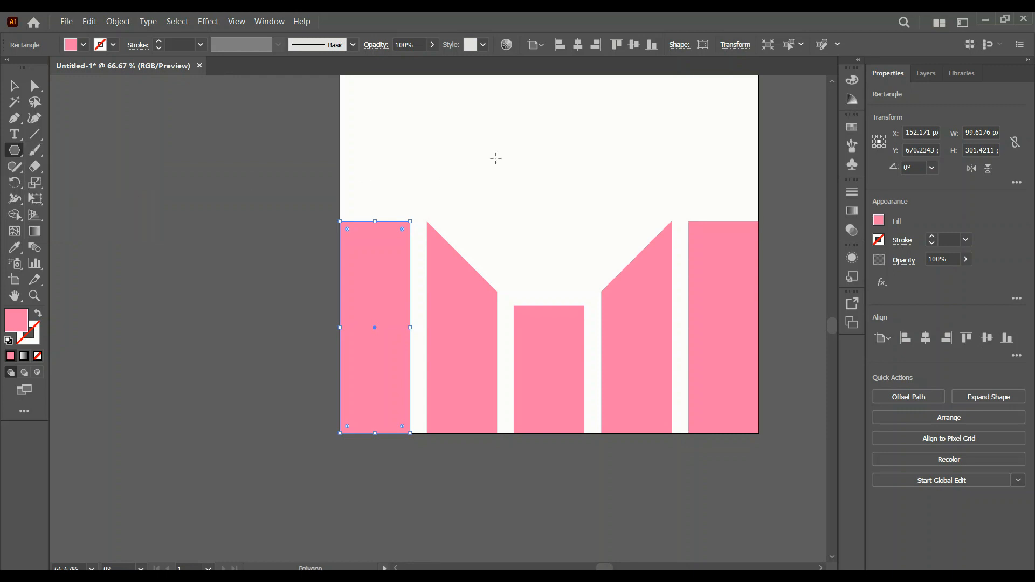
left_click(537, 117)
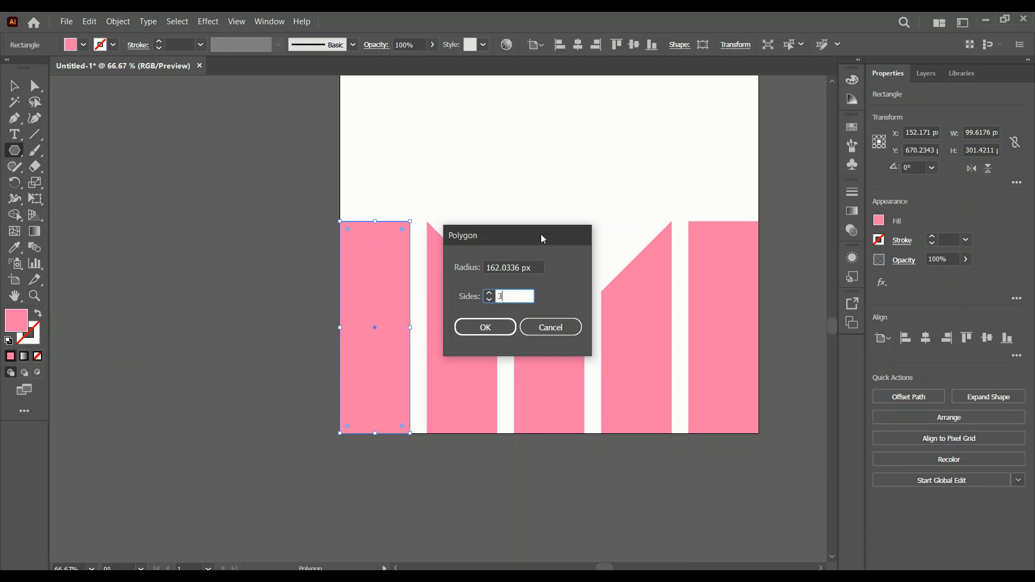
left_click(483, 328)
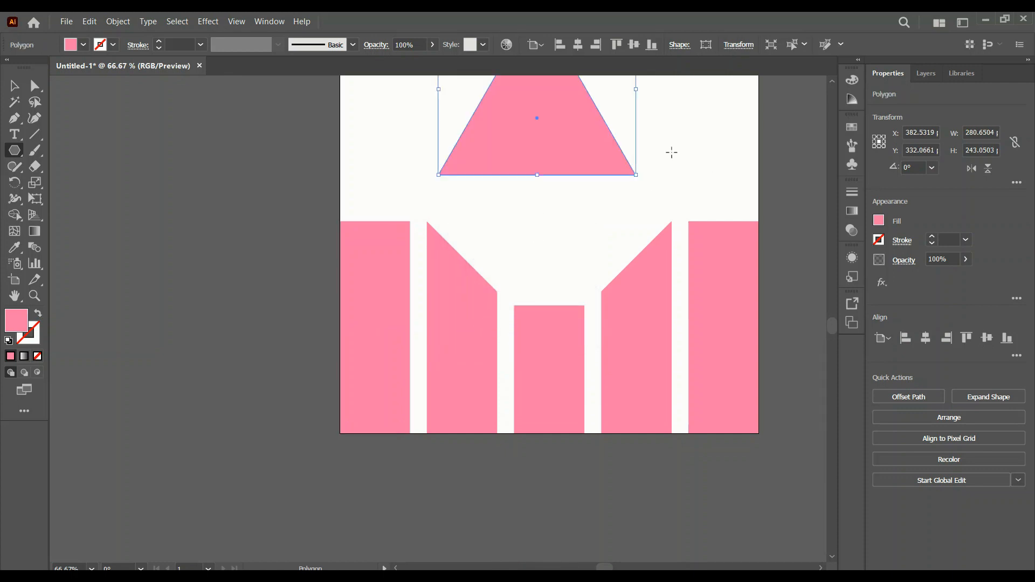
left_click(14, 85)
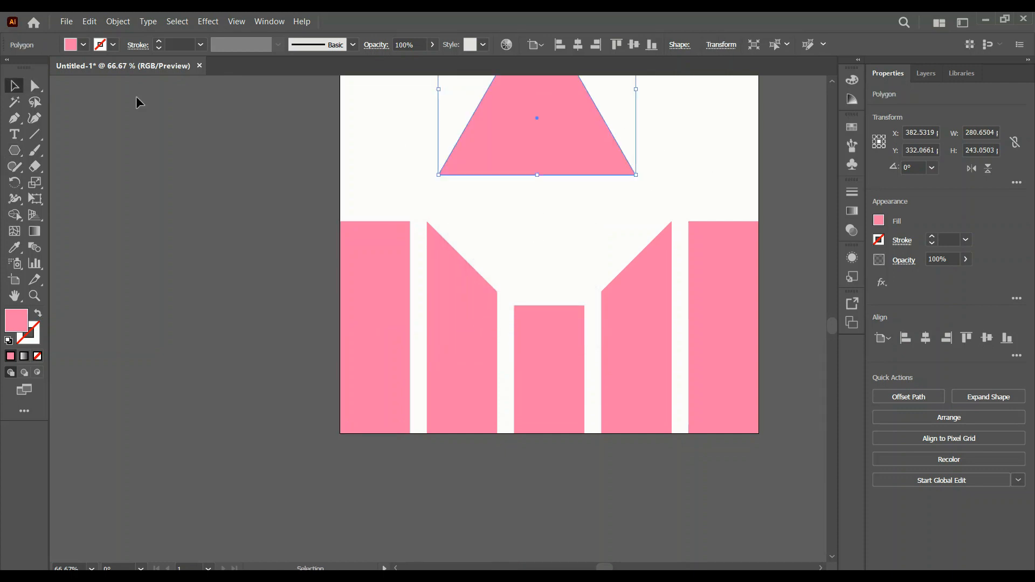
left_click(989, 170)
Centre the inverted triangle on the first bar with its sides through the bar's upper corners, and place a matching copy on the fifth bar.
left_click_drag(527, 146, 369, 222)
scroll(337, 201, "up", 2)
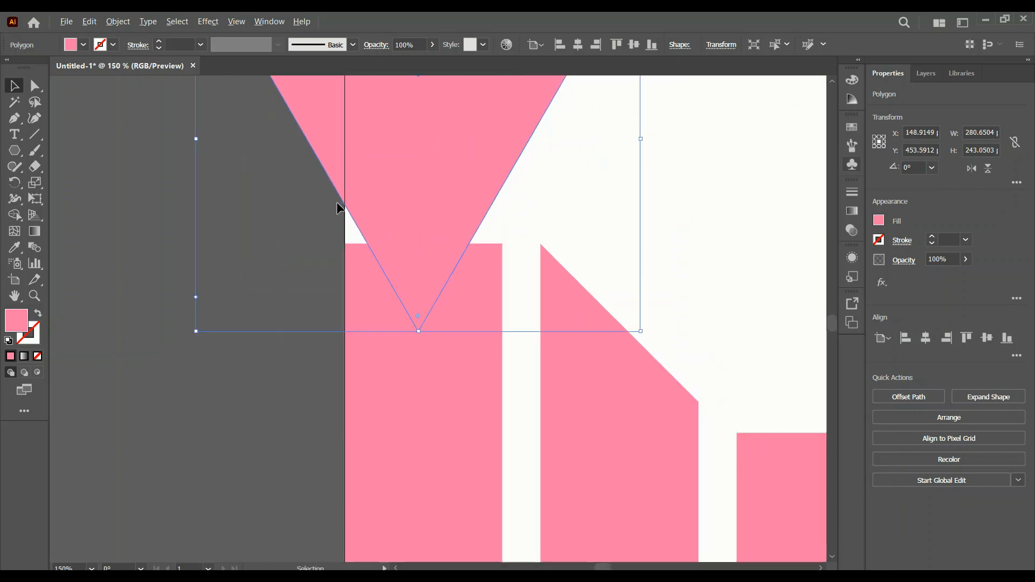
left_click_drag(423, 190, 429, 236)
scroll(187, 231, "down", 2)
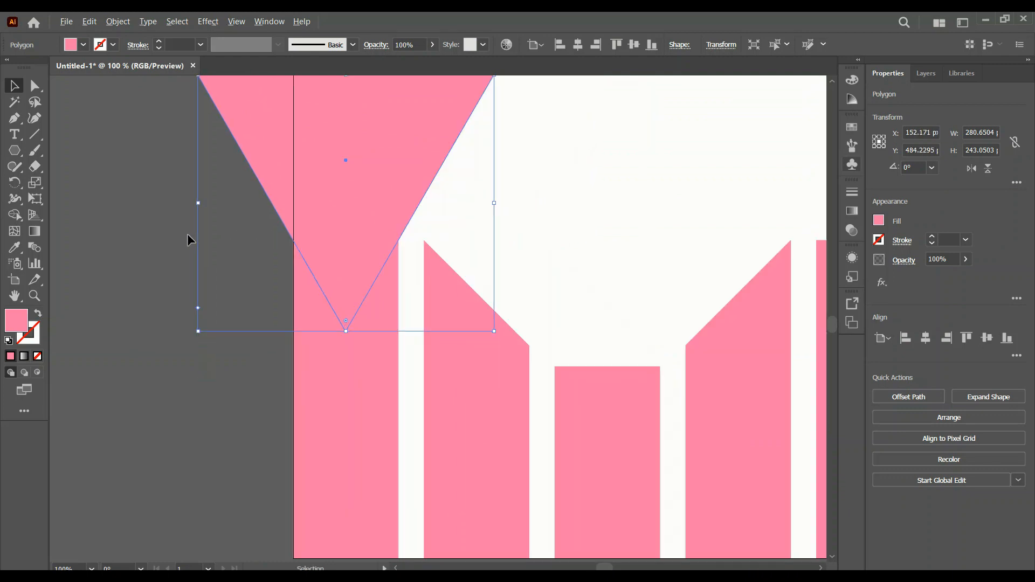
left_click_drag(331, 222, 677, 225)
Try to cut the triangle's overlap out of the first bar's top with Shape Builder.
left_click(276, 282)
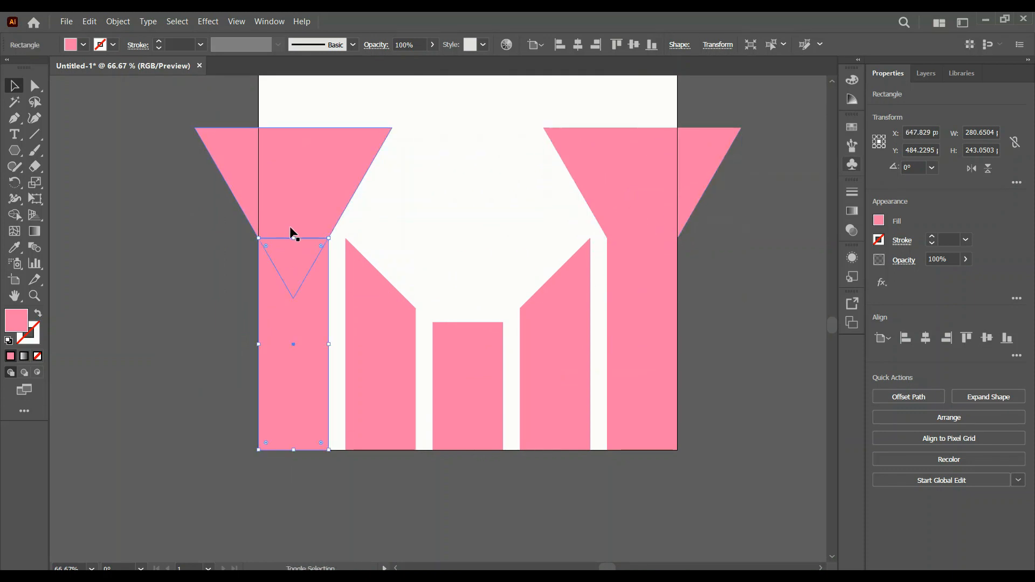
left_click(292, 221, "shift")
key("shift+m")
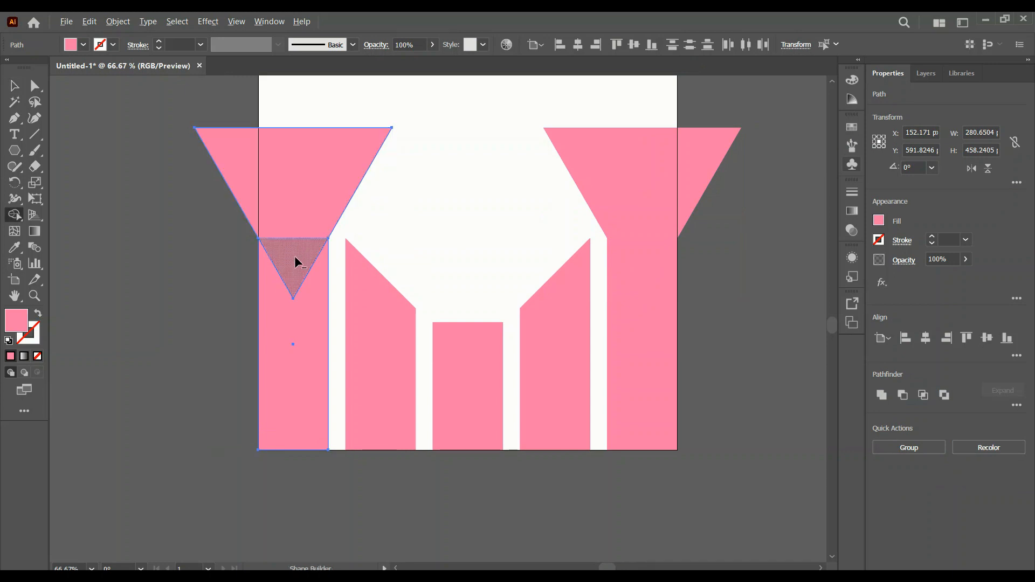
left_click_drag(296, 263, 161, 162)
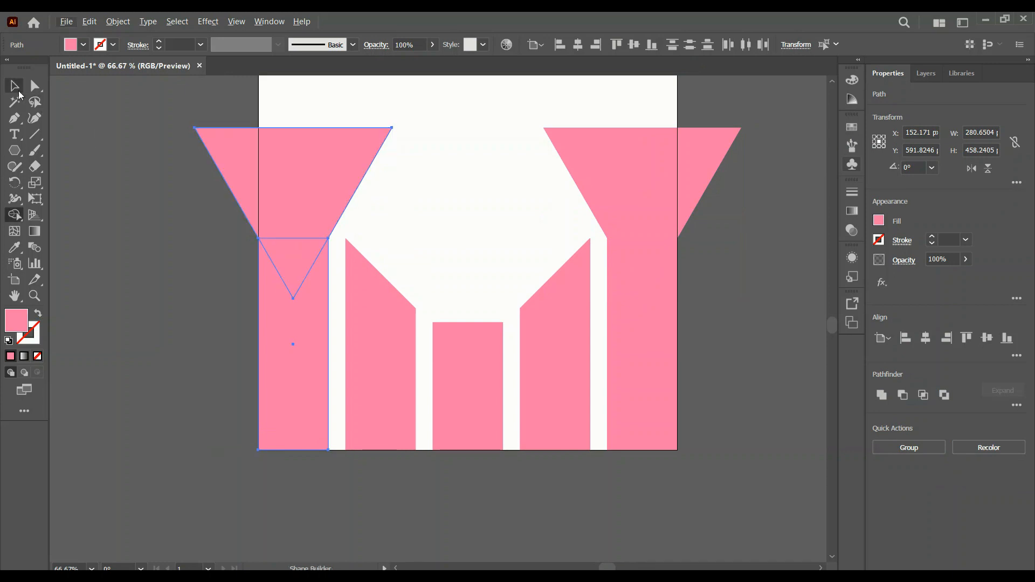
left_click(14, 86)
left_click(342, 218)
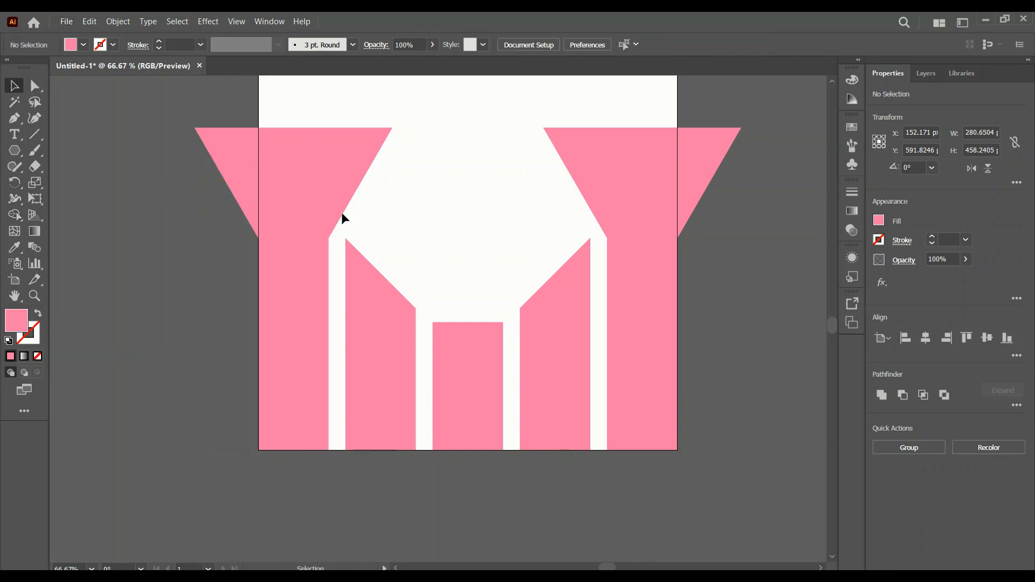
Replace the fifth bar's triangle with a matching copy of the first bar's triangle after flattening it to about 129 px high.
left_click(583, 170)
key("Delete")
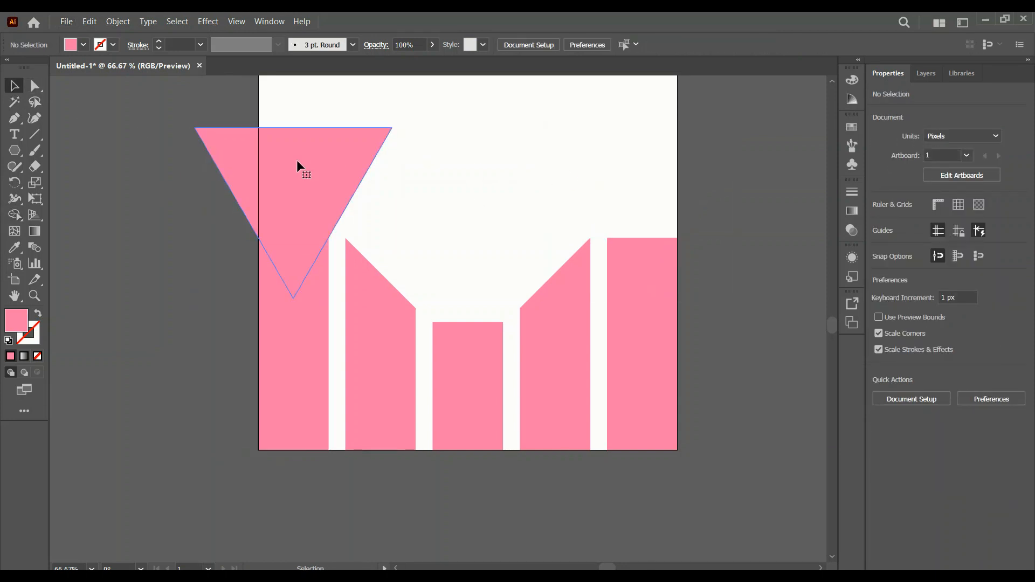
left_click(296, 160)
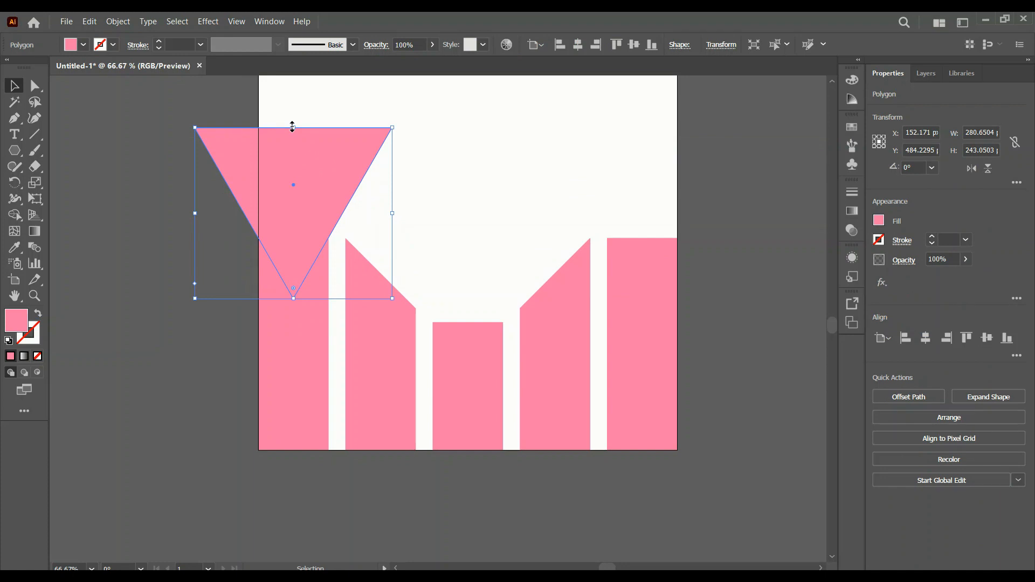
left_click_drag(292, 127, 646, 238)
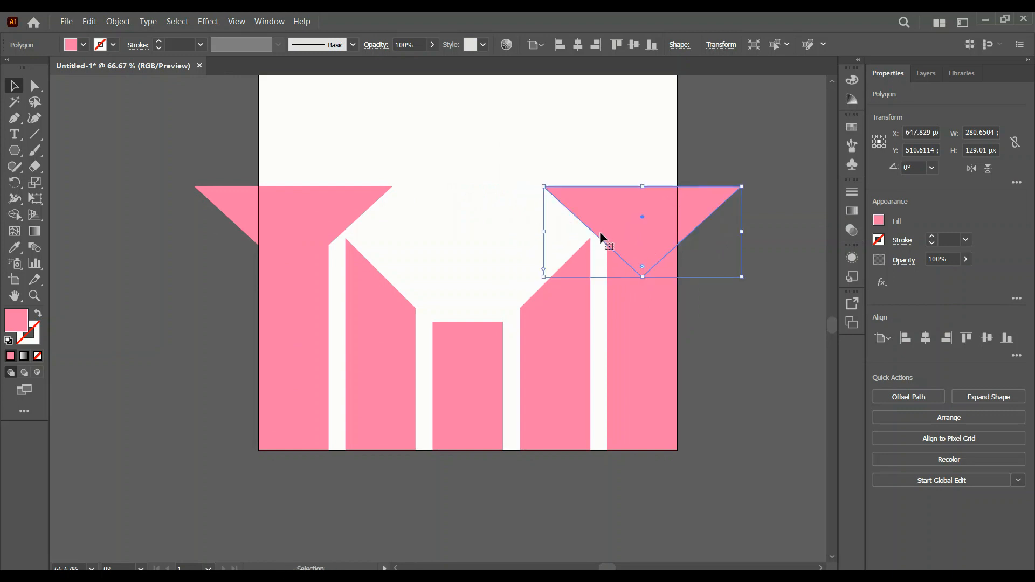
Cut the flattened triangle out of the first bar's top with Shape Builder, leaving a V-shaped notch.
left_click(290, 232, "shift")
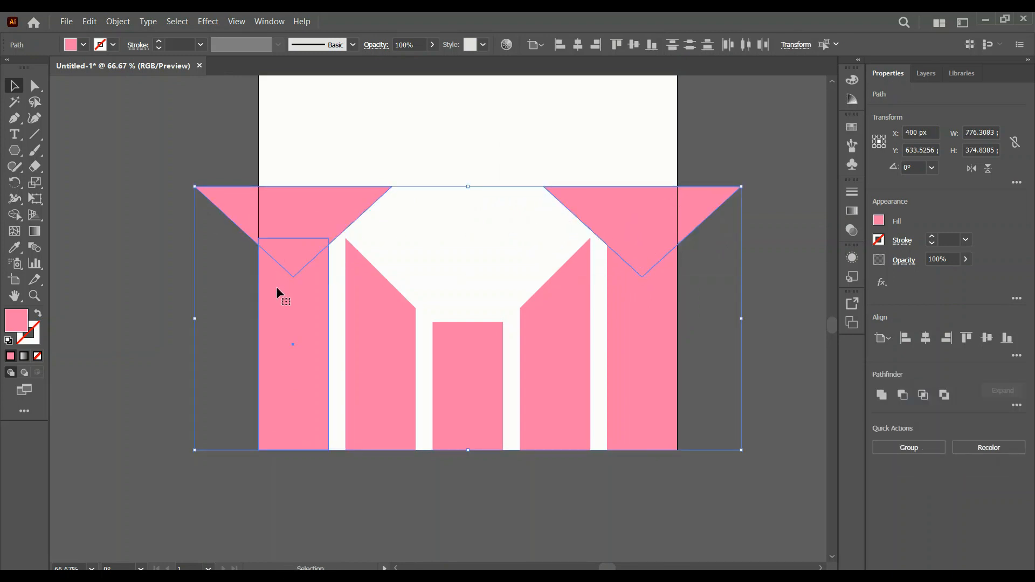
left_click(335, 158)
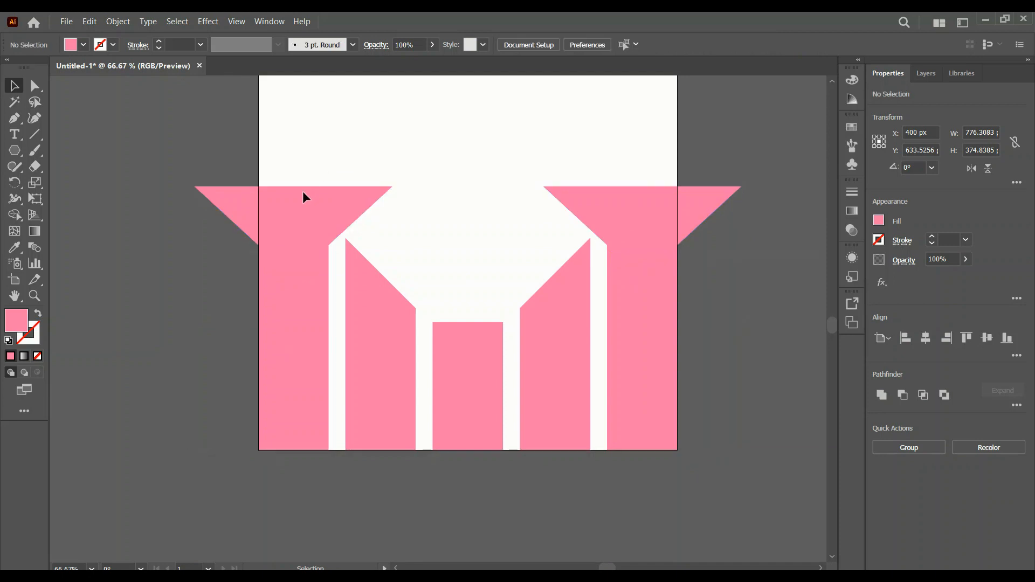
left_click(298, 226)
left_click(289, 294, "shift")
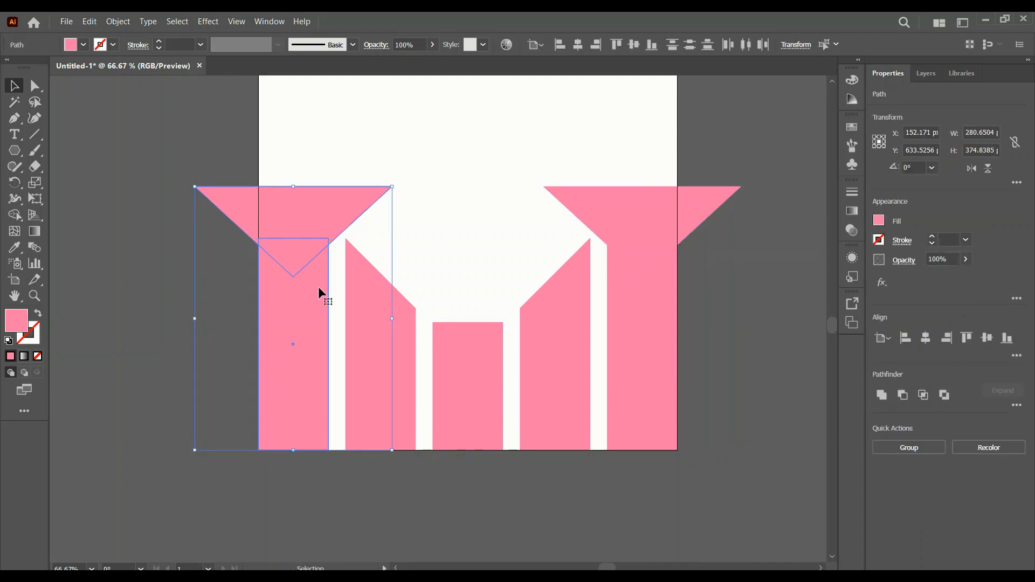
key("shift+m")
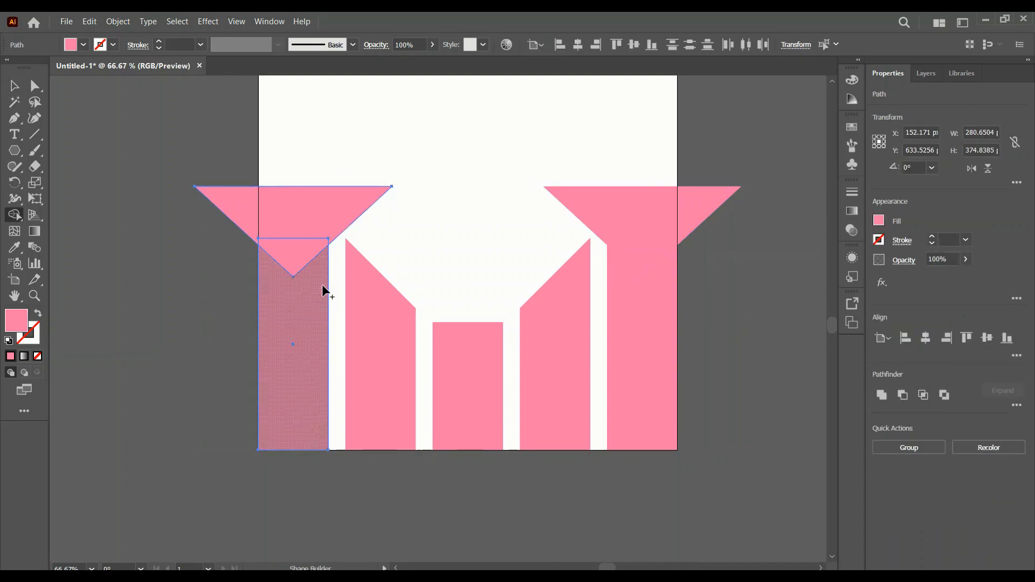
left_click_drag(295, 259, 296, 168)
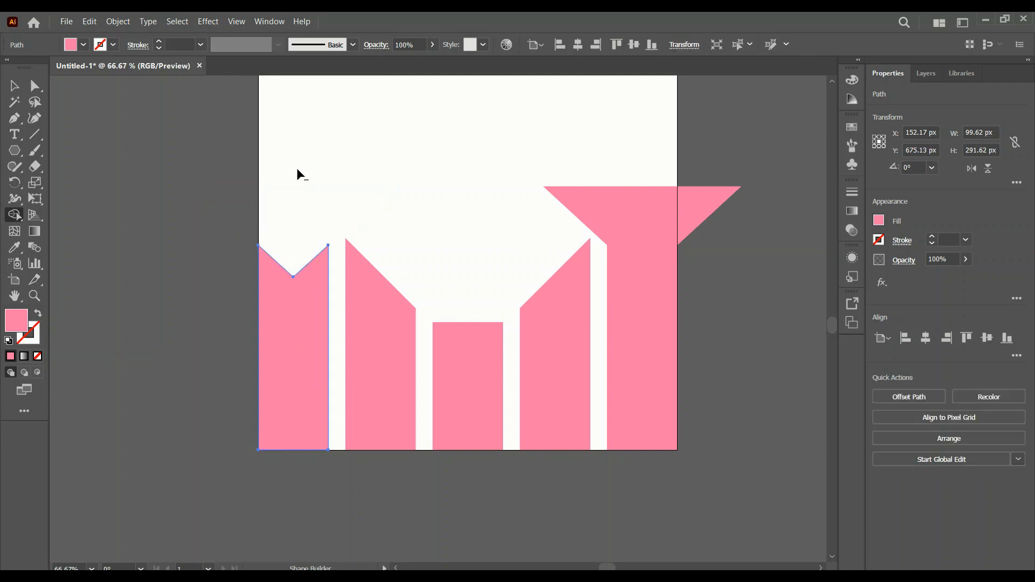
left_click(14, 85)
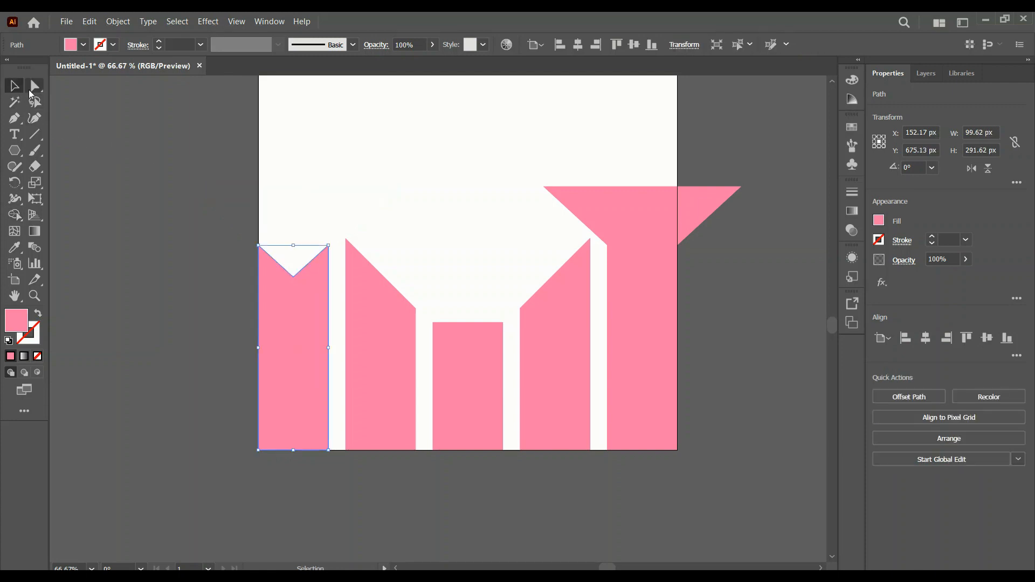
Cut the flattened triangle out of the fifth bar's top with Shape Builder to form the matching notch.
left_click(630, 288)
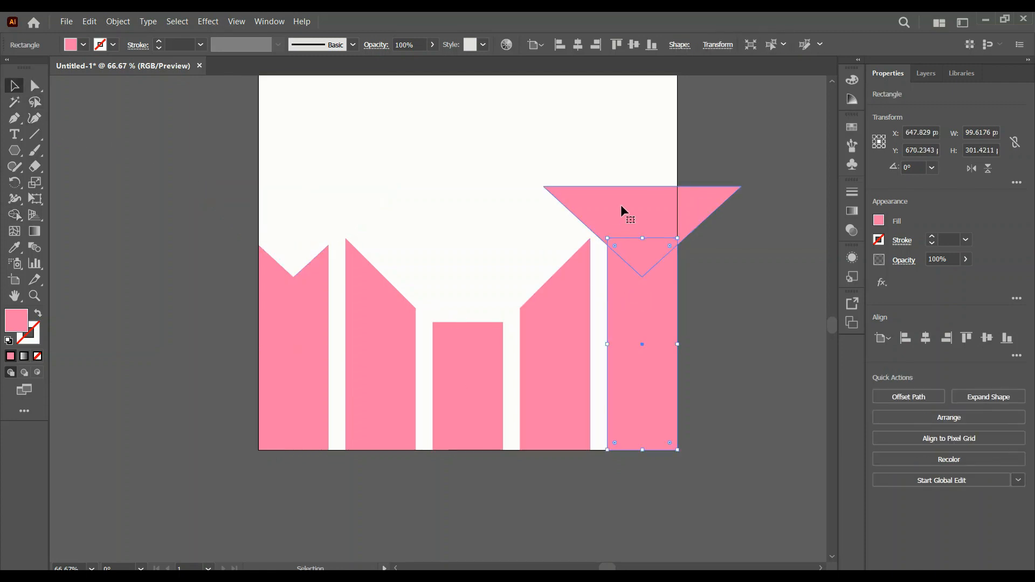
left_click(620, 205)
left_click(643, 301, "shift")
key("shift+m")
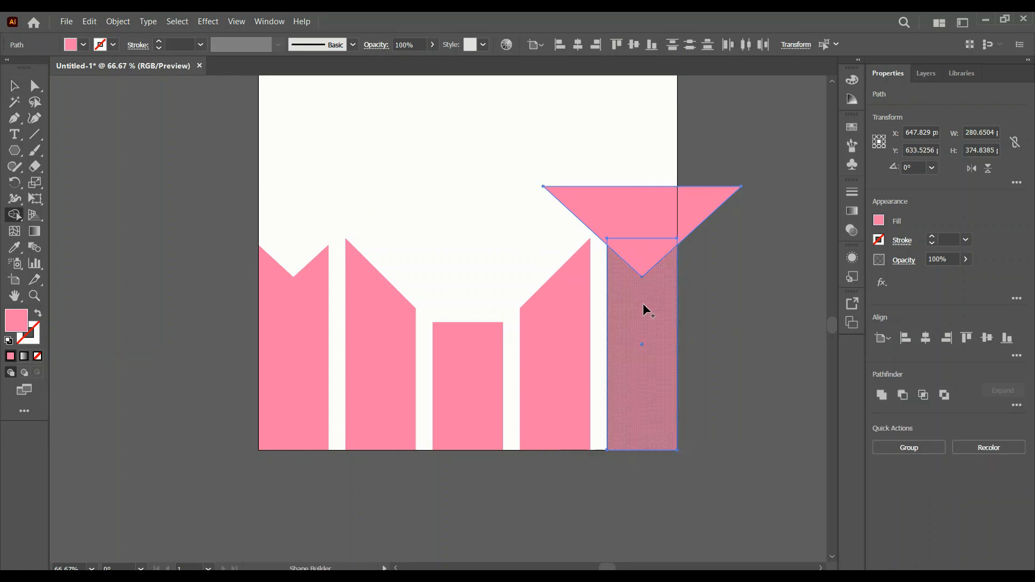
left_click_drag(654, 243, 631, 168)
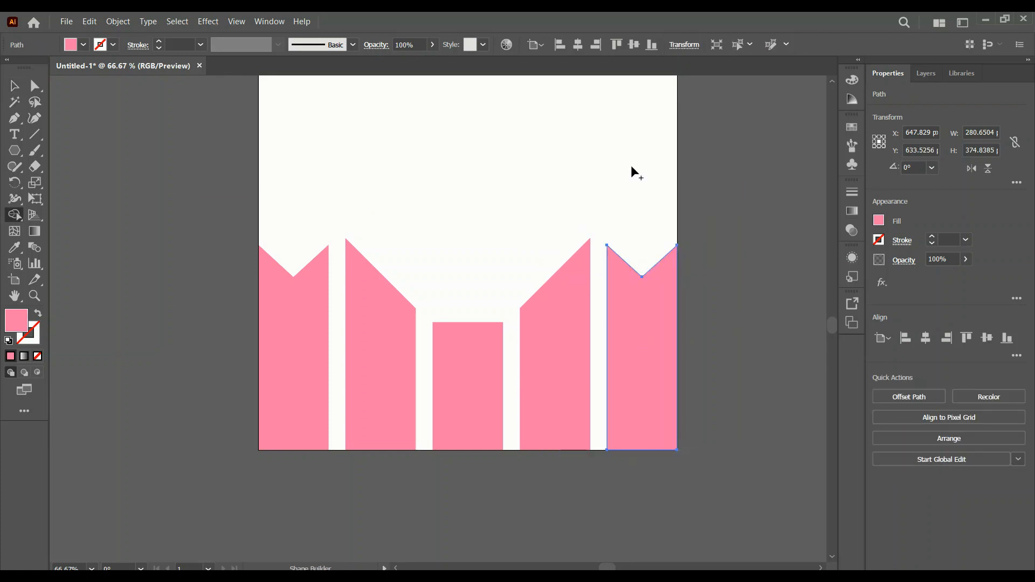
left_click(14, 85)
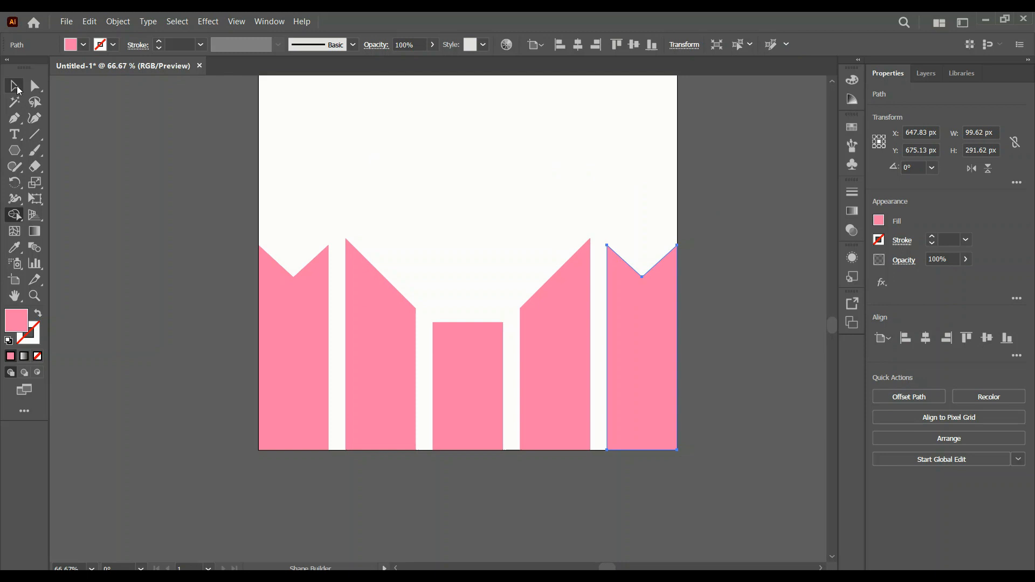
left_click(193, 227)
Draw a narrow upright rectangle about 47 px wide and 231 px high in the empty area above the bars.
scroll(192, 227, "up", 3)
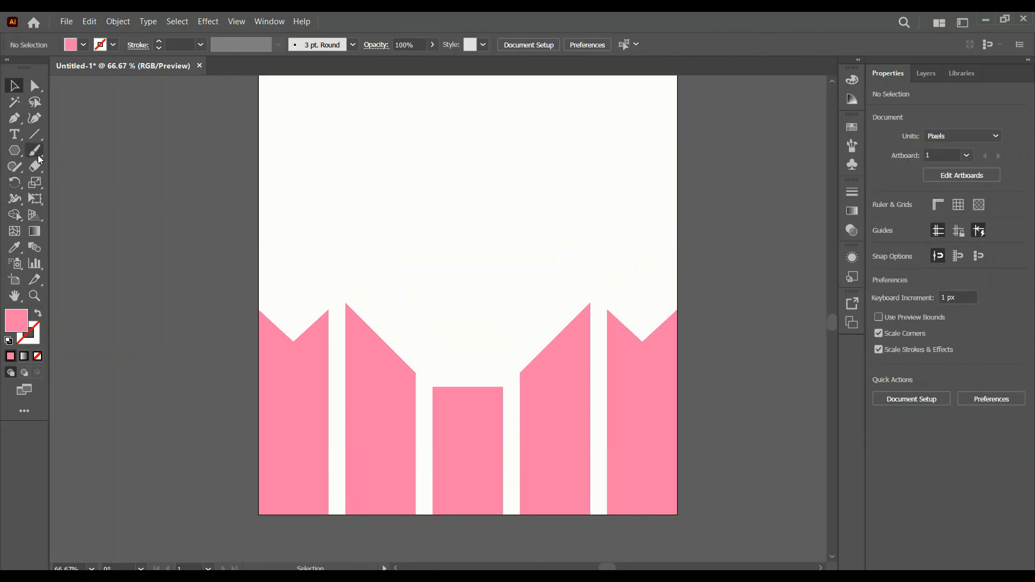
left_click_drag(15, 150, 81, 148)
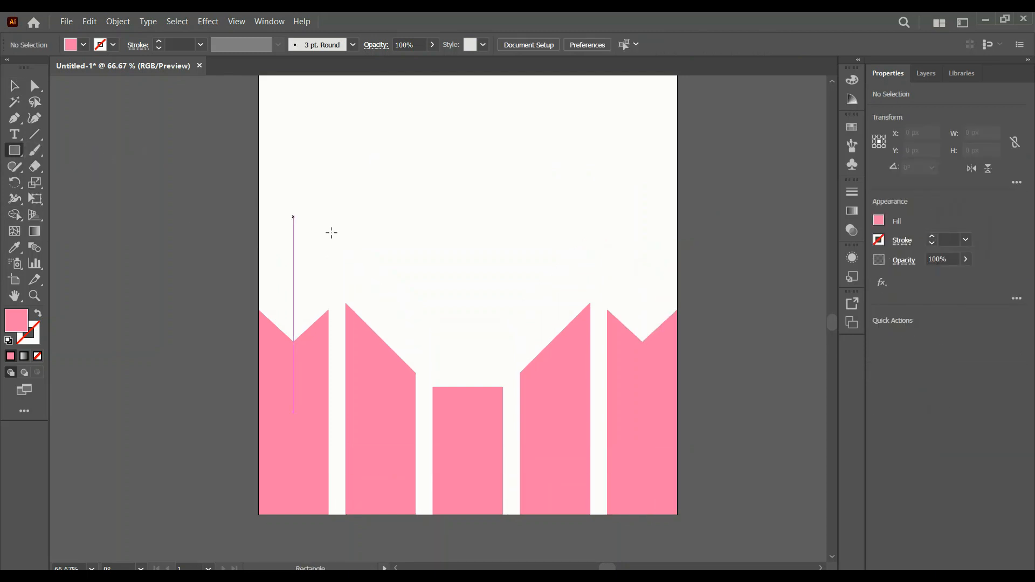
scroll(332, 232, "up", 2)
left_click_drag(402, 174, 436, 337)
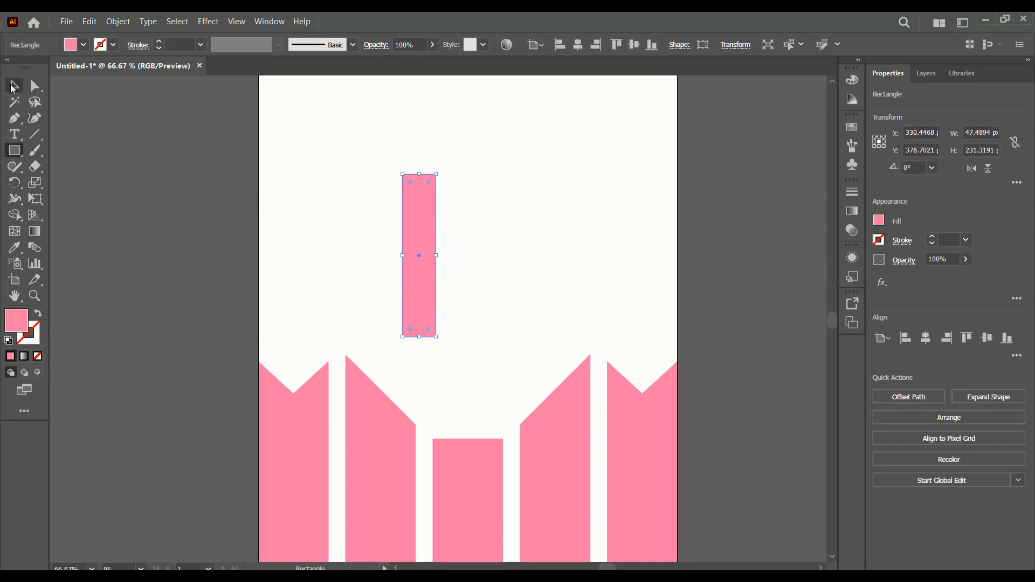
left_click(14, 86)
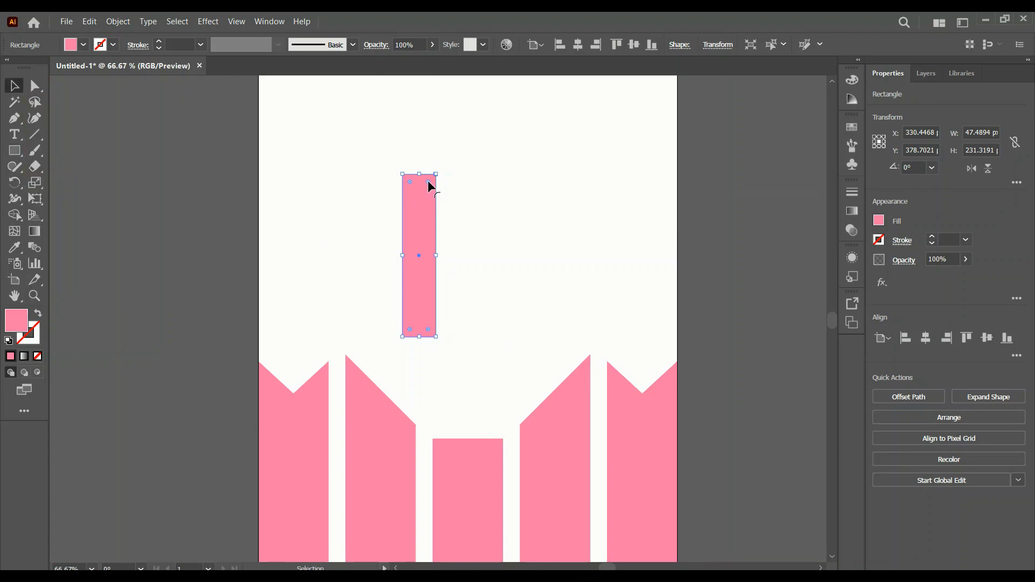
Round the narrow rectangle's corners fully into a capsule and rotate it to 45°.
left_click_drag(428, 180, 423, 192)
left_click_drag(416, 218, 416, 217)
left_click(910, 168)
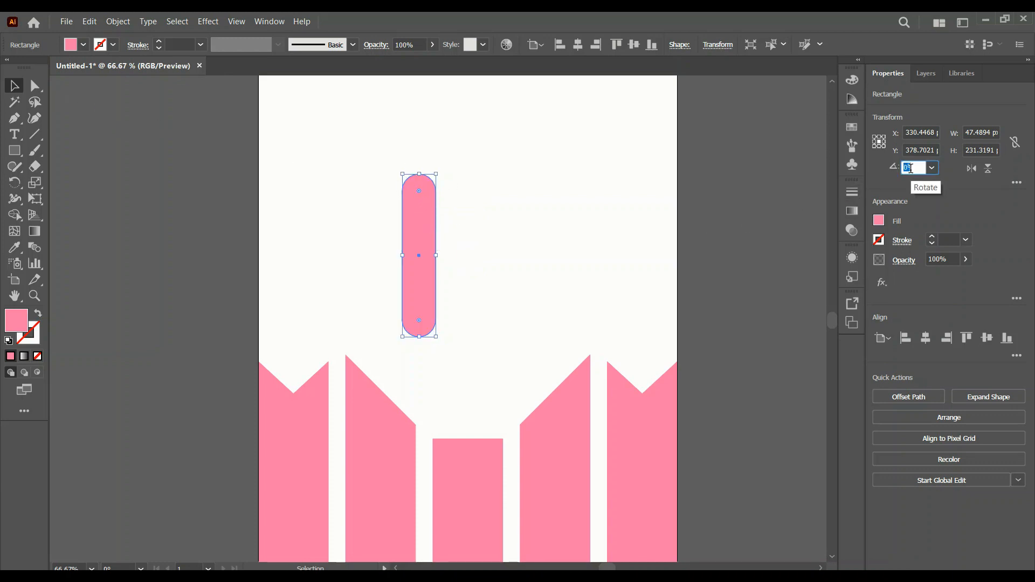
type("45")
key("Return")
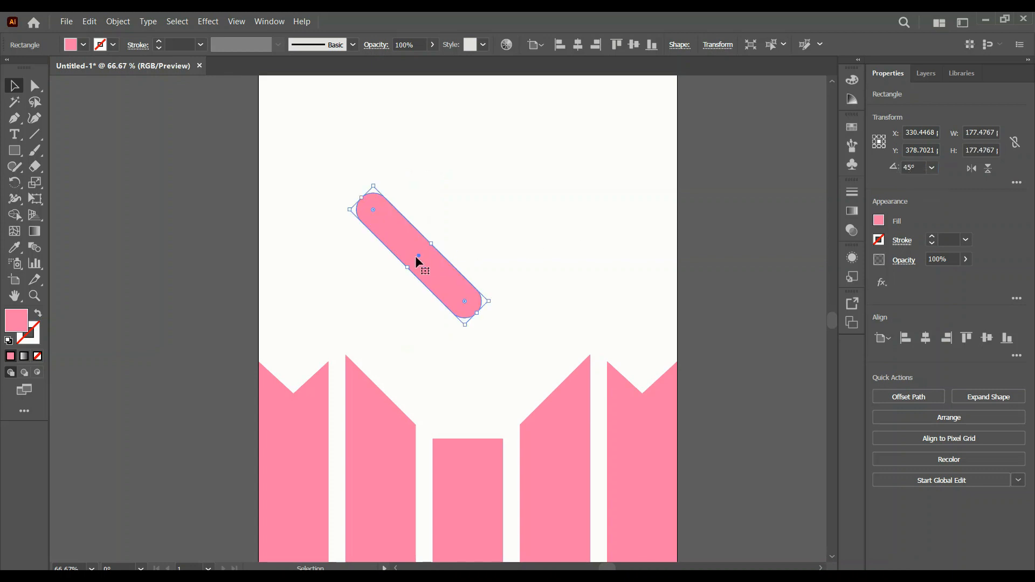
Paste a copy of the capsule in place, mirror it horizontally, and shift it sideways so the two upper ends cross.
key("a")
key("ctrl+f")
left_click(973, 171)
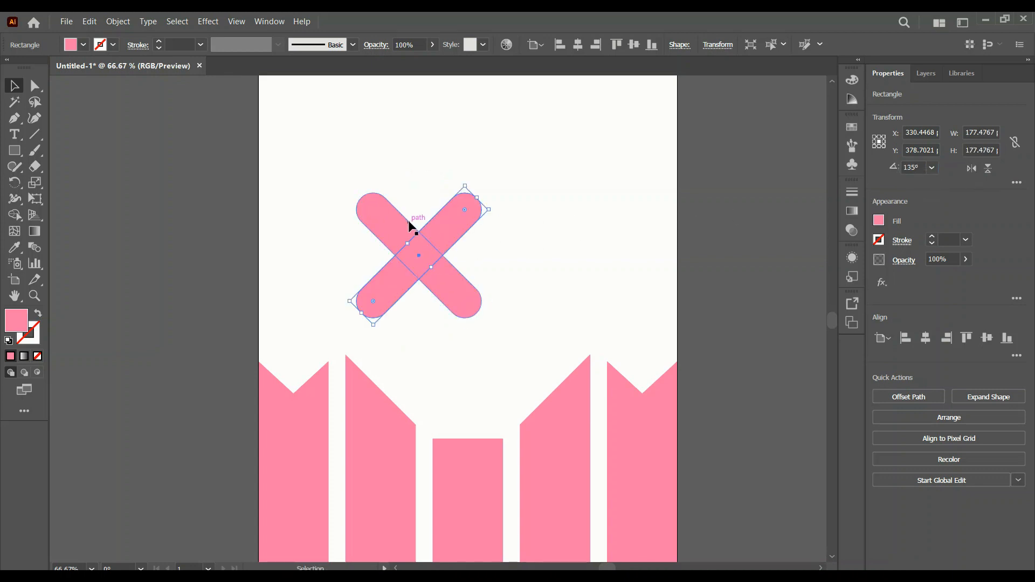
left_click_drag(468, 224, 392, 221)
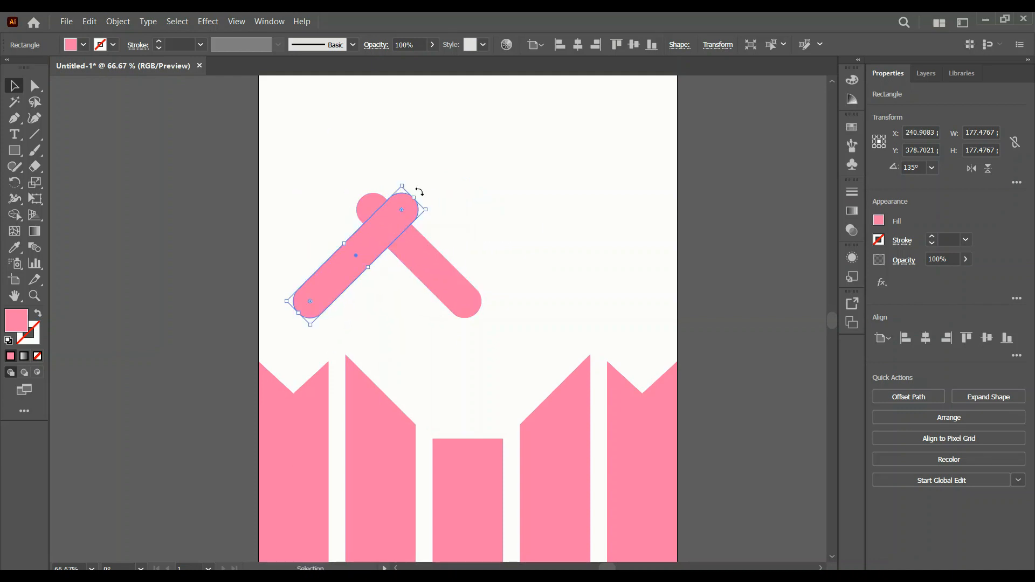
Top-align the two crossed capsules and position the pair near the artboard's centre, above the vertical bars.
left_click_drag(329, 172, 521, 248)
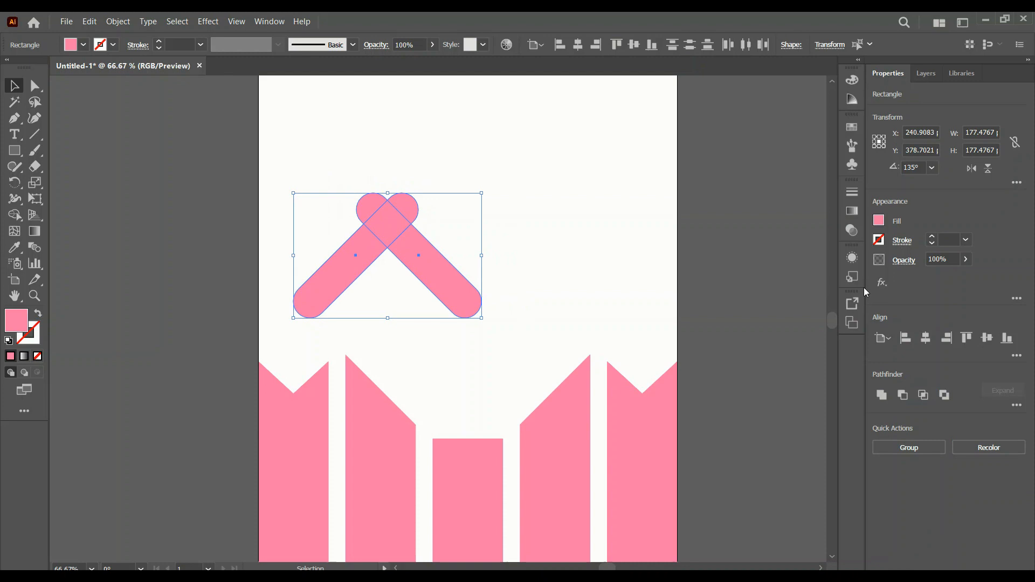
left_click(967, 338)
scroll(494, 213, "up", 5)
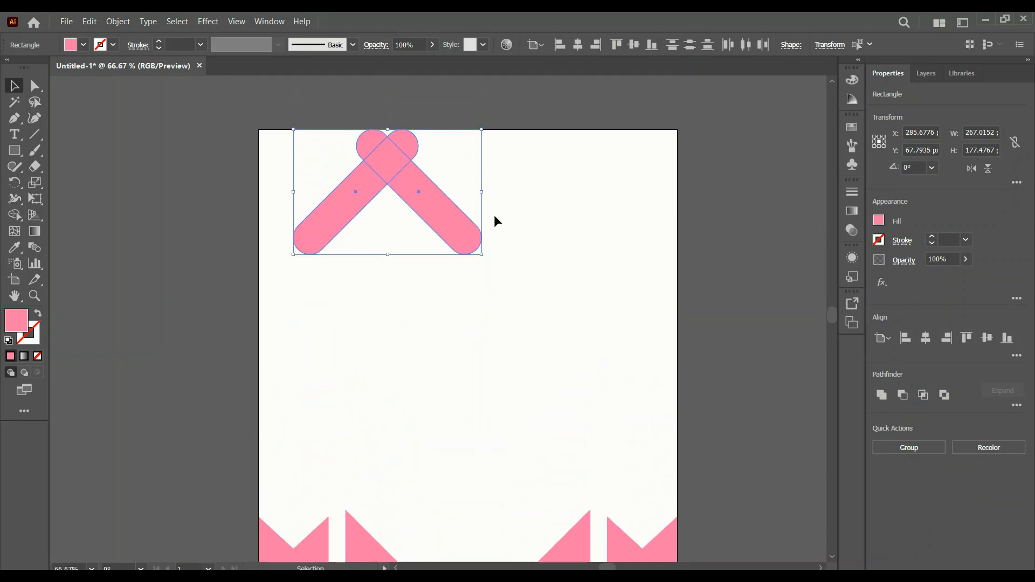
scroll(455, 221, "down", 2)
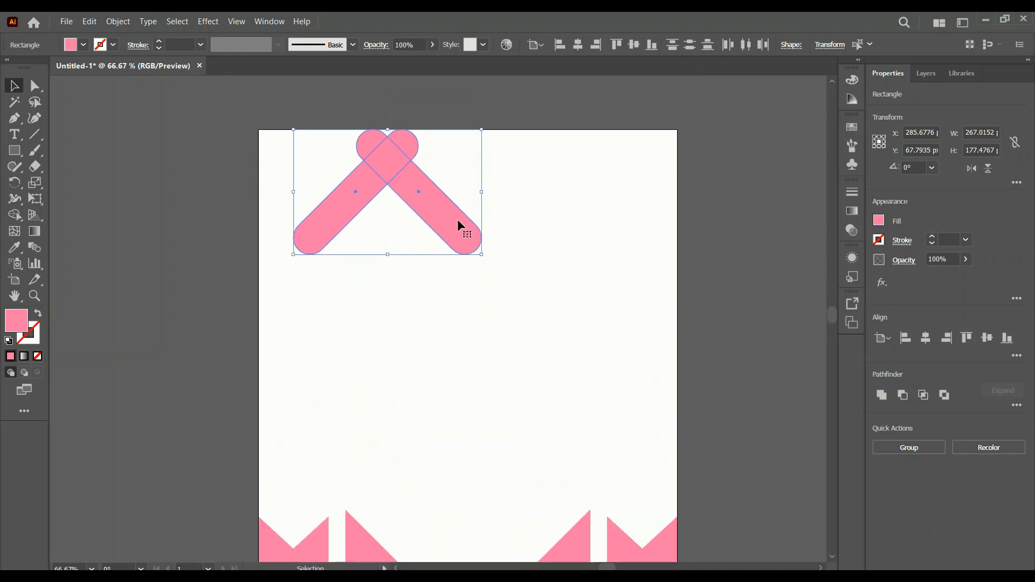
left_click(890, 339)
left_click(892, 352)
scroll(574, 279, "down", 1)
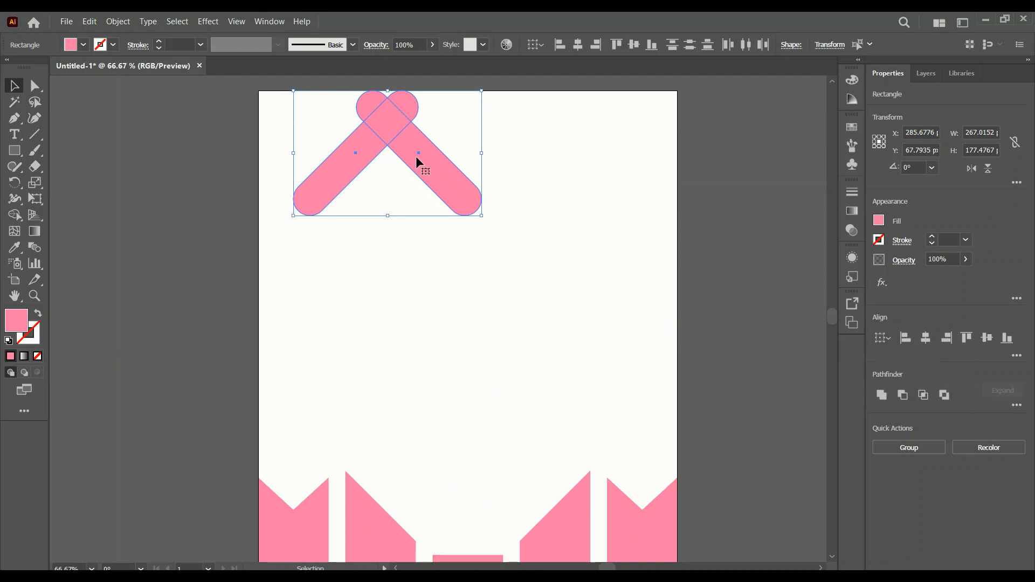
left_click_drag(415, 156, 464, 341)
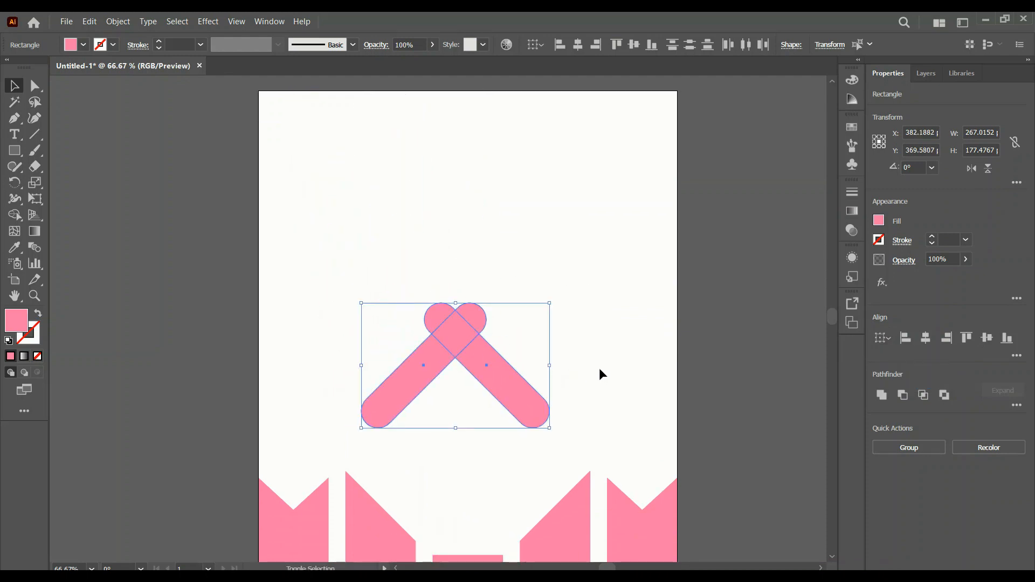
Remove both capsules' lower arms with Shape Builder and merge the remaining regions into one heart.
key("shift+m")
left_click(512, 393, "alt")
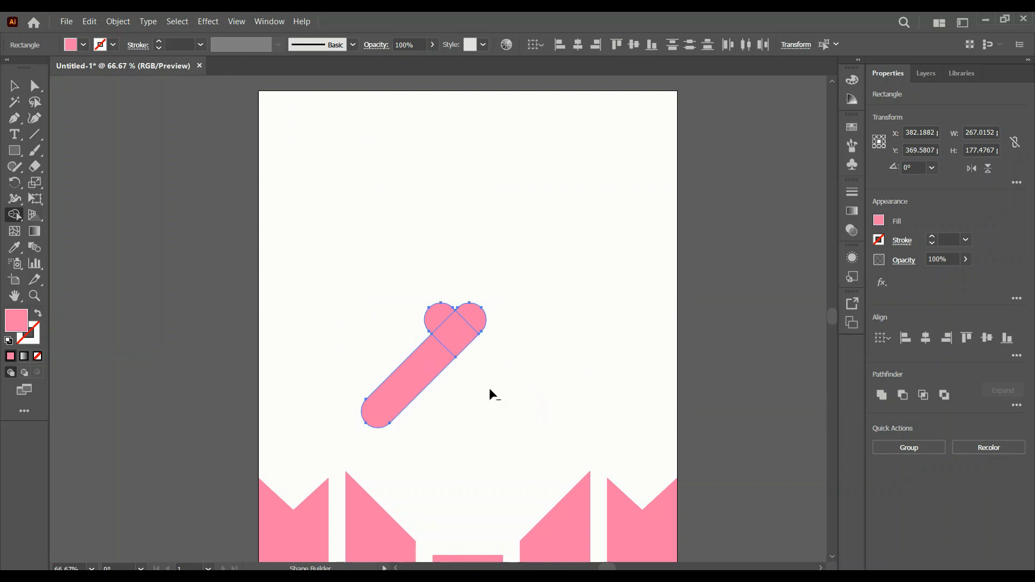
left_click(410, 380, "alt")
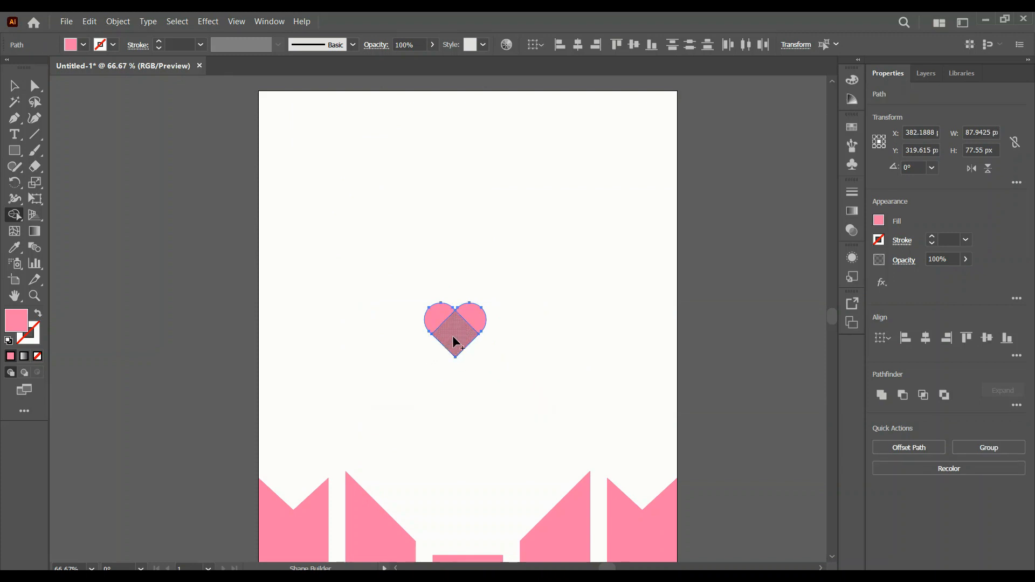
mouse_move(434, 326)
left_mouse_down()
mouse_move(464, 338)
mouse_move(472, 323)
left_mouse_up()
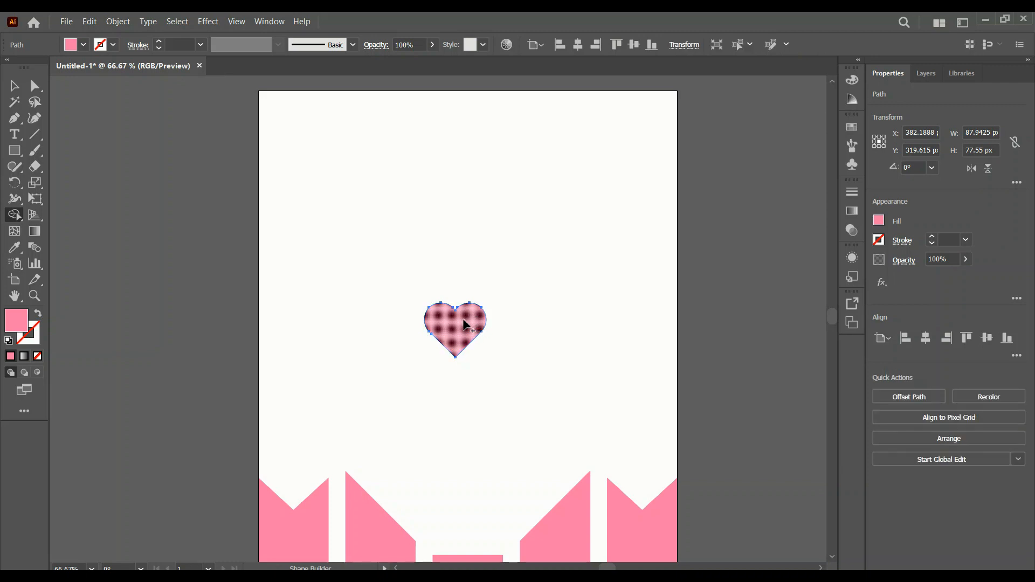
left_click(13, 86)
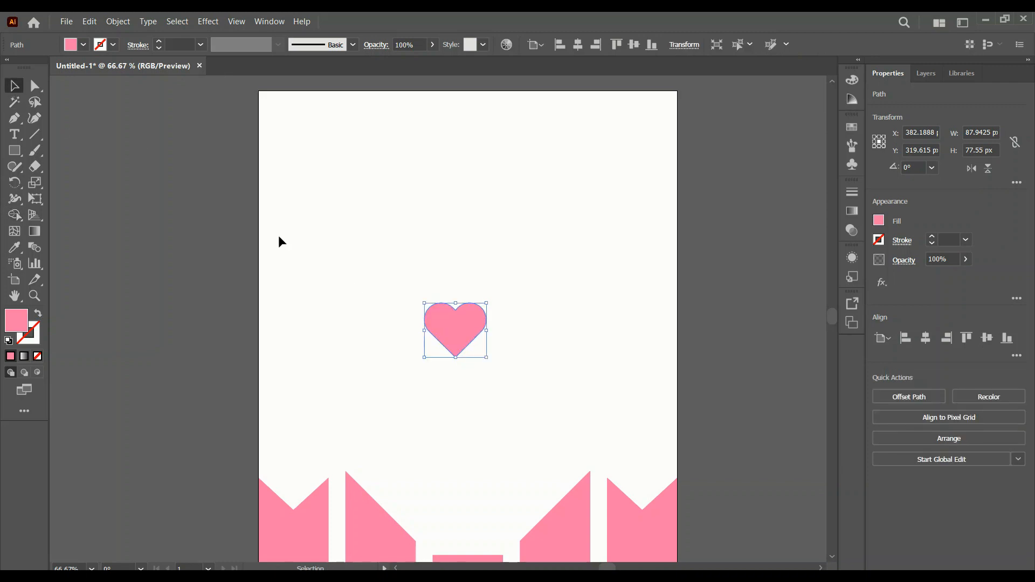
Enlarge the heart proportionally to about 377 by 332 px and centre it horizontally over the bars at X 400 px.
scroll(410, 260, "down", 3)
scroll(410, 261, "down", 1)
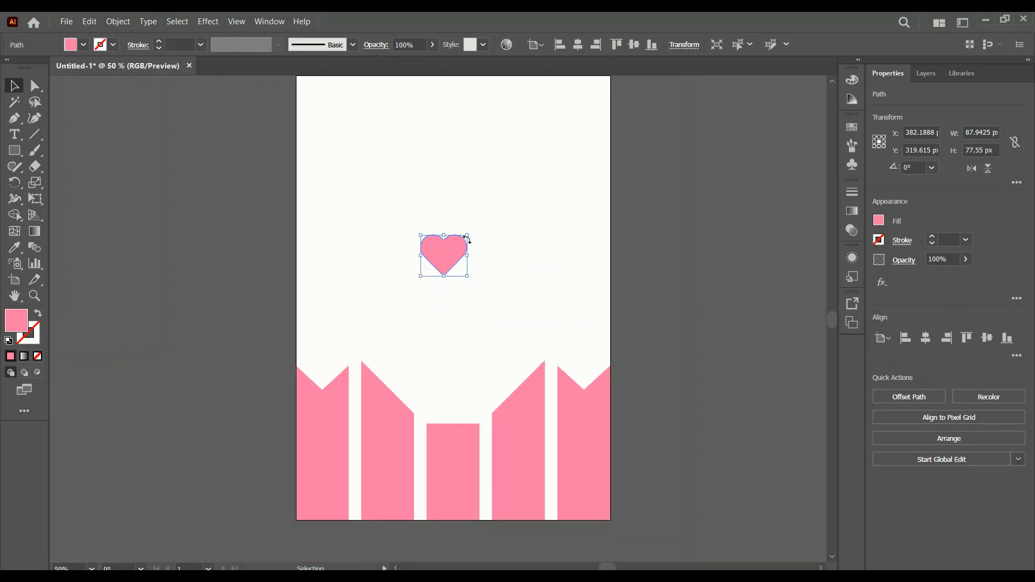
left_click_drag(467, 236, 654, 167)
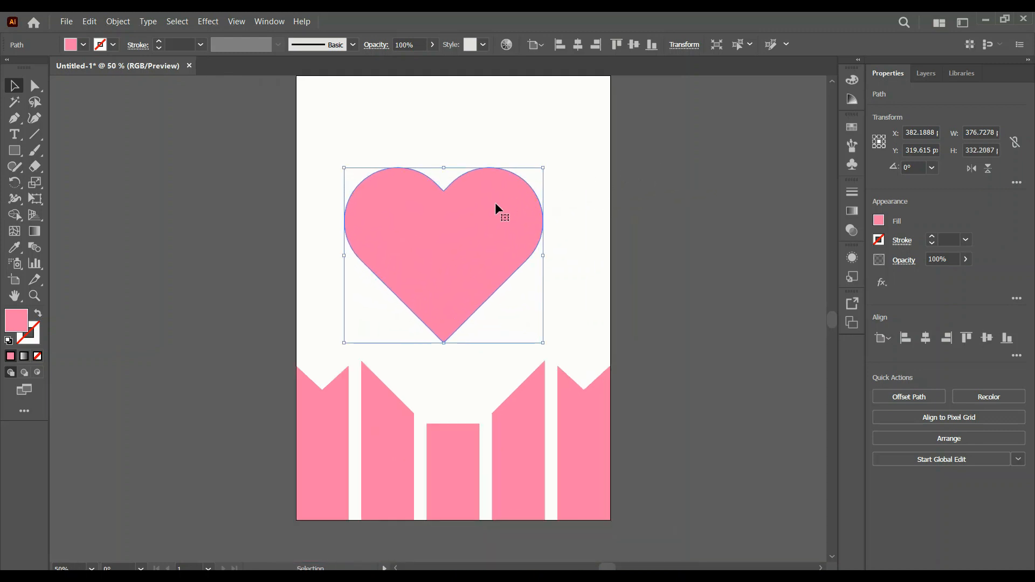
left_click_drag(495, 203, 457, 360)
left_click_drag(554, 297, 560, 286)
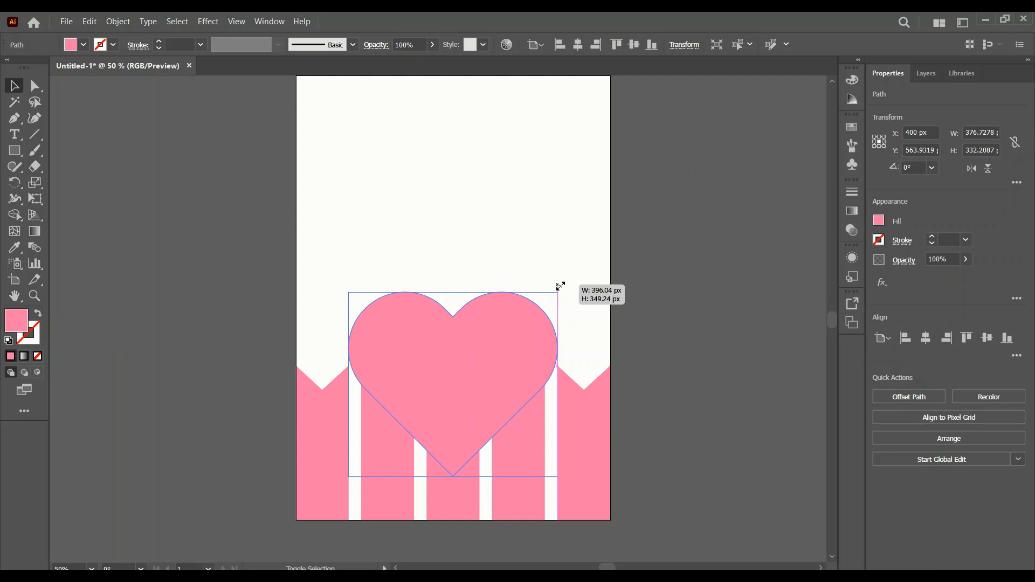
left_click_drag(560, 285, 554, 291)
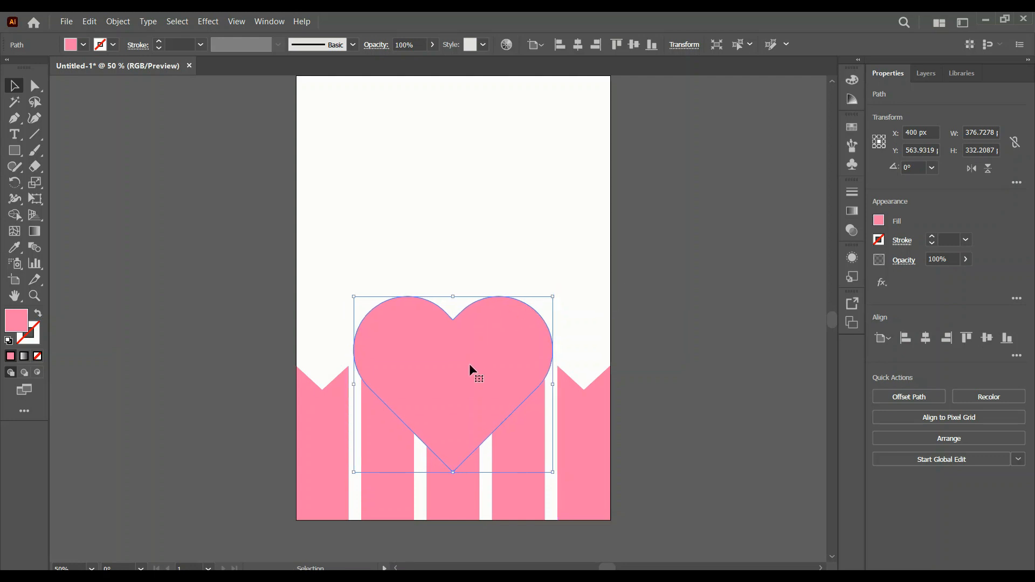
Duplicate the large heart scaled down to about 104 by 92 px and seat it just above the far-right bar's notch, about X 648, Y 523 px.
left_click_drag(472, 367, 685, 264)
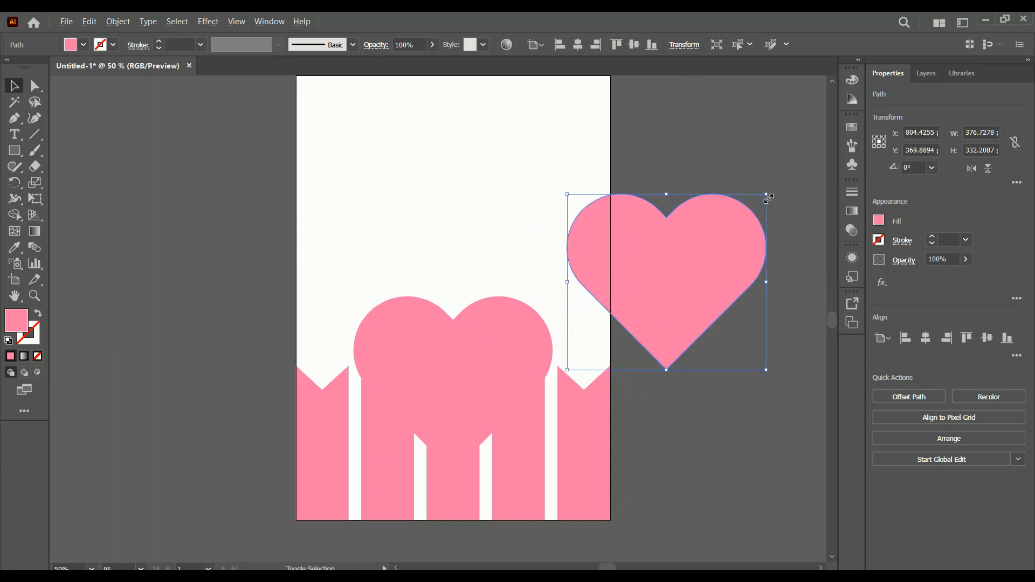
left_click_drag(766, 194, 719, 251)
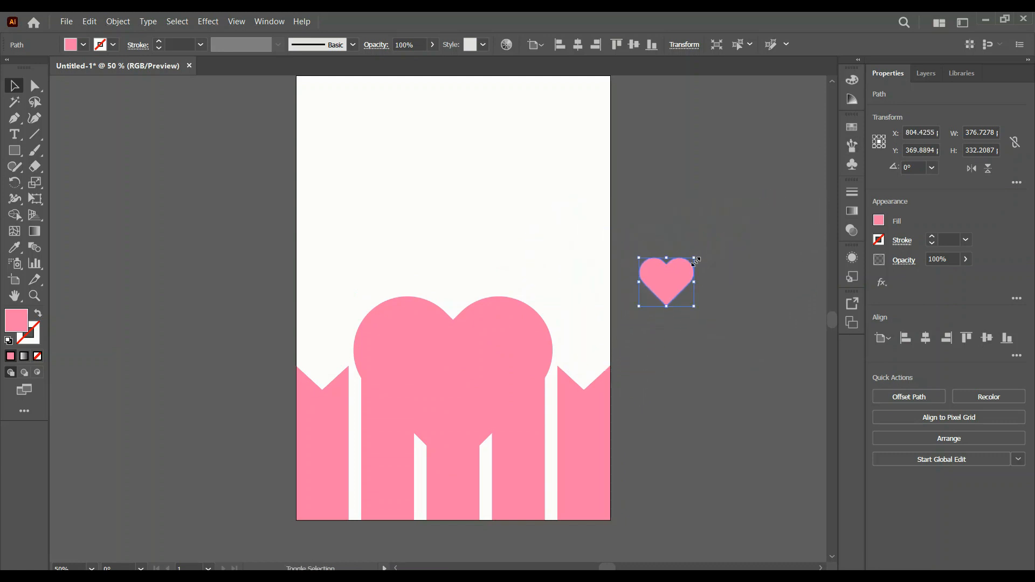
left_click_drag(662, 273, 604, 367)
scroll(575, 373, "up", 3)
key("Down")
key("Down")
key("Down")
key("Down")
key("Down")
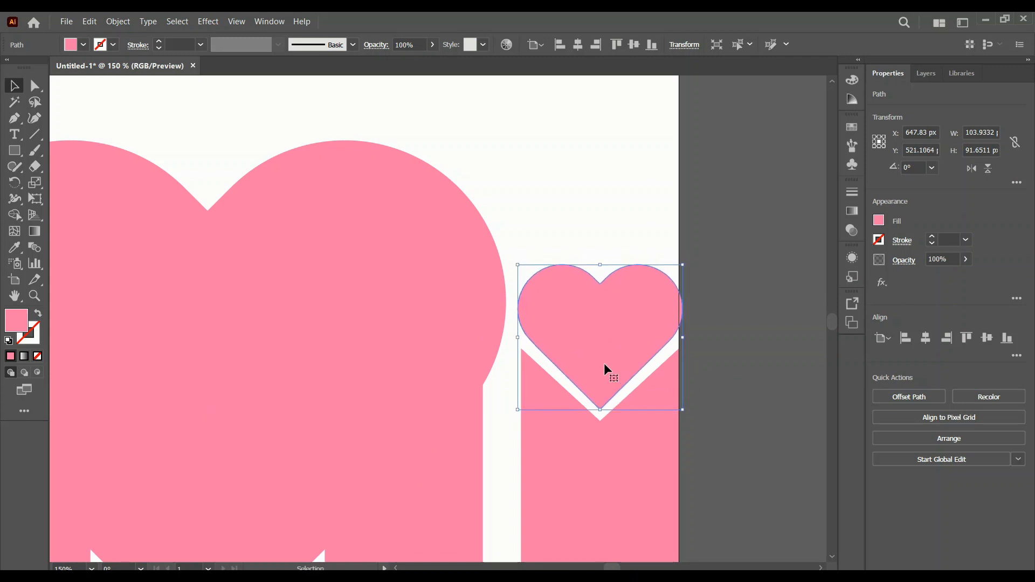
Place a copy of the small heart above the far-left bar's notch at about X 152 px, at the same height.
scroll(697, 380, "down", 2, "alt")
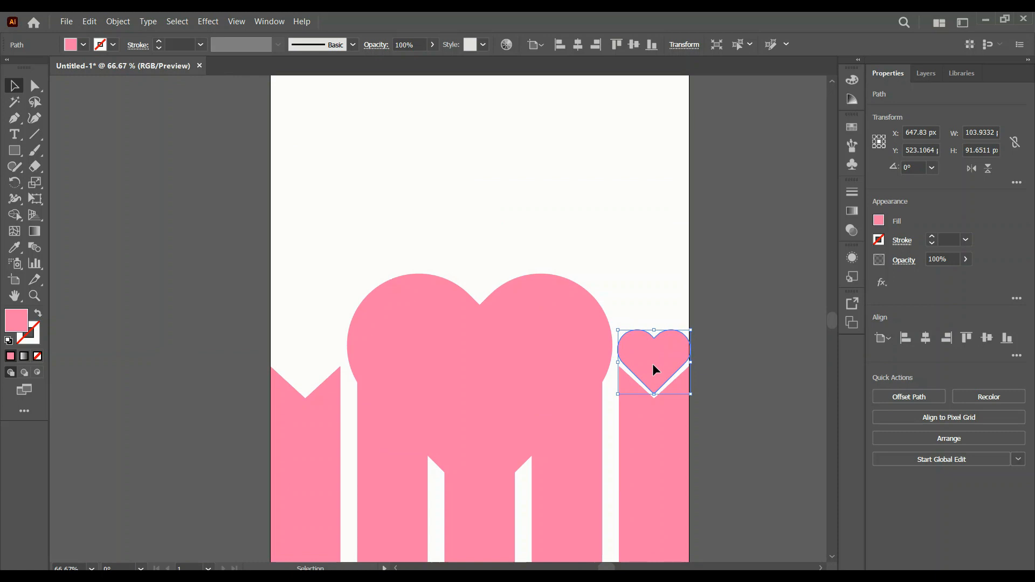
left_click_drag(652, 363, 306, 381)
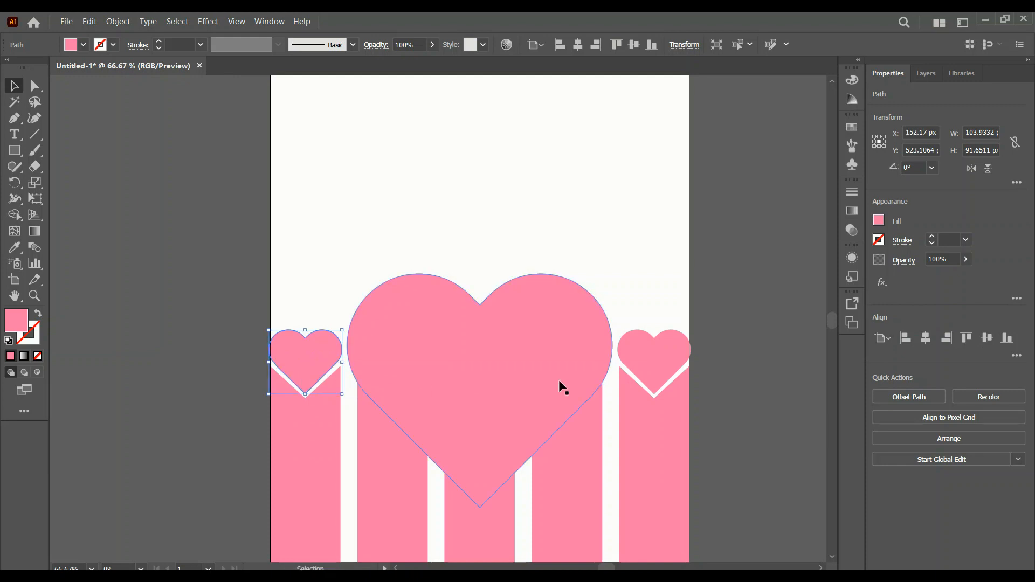
left_click(702, 314)
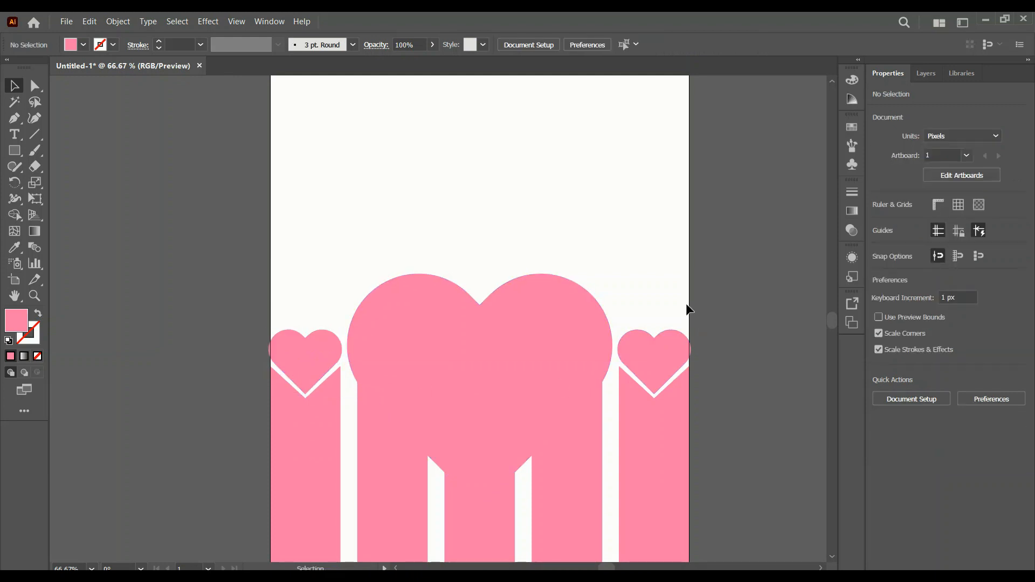
scroll(457, 290, "down", 1, "alt")
scroll(578, 233, "up", 1, "alt")
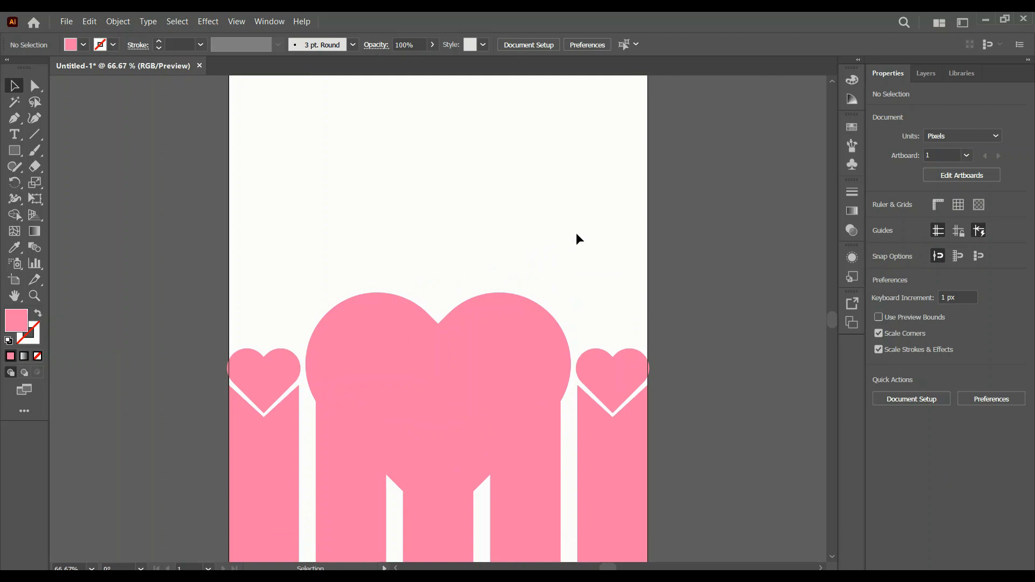
scroll(576, 233, "down", 2)
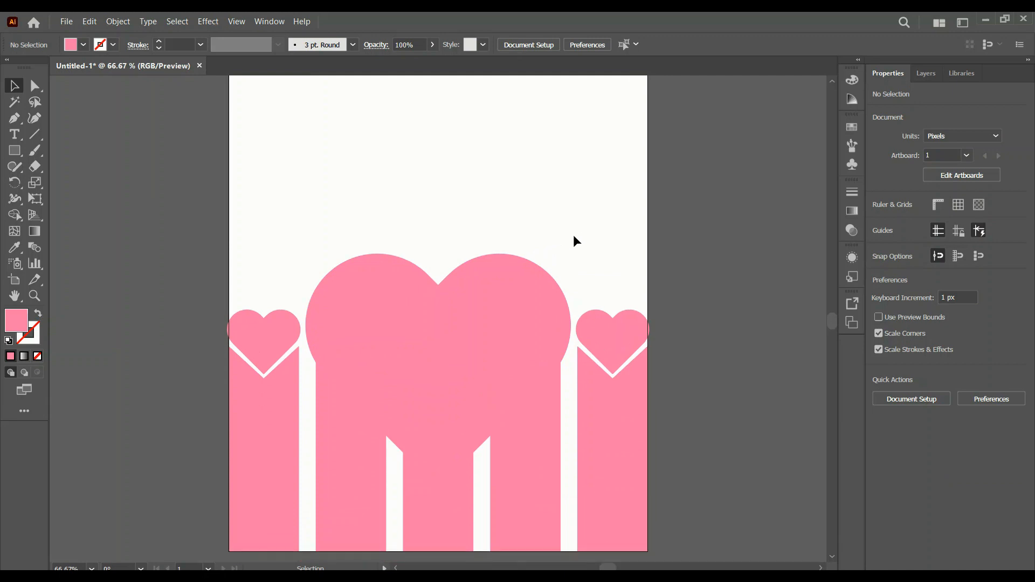
scroll(574, 236, "down", 1)
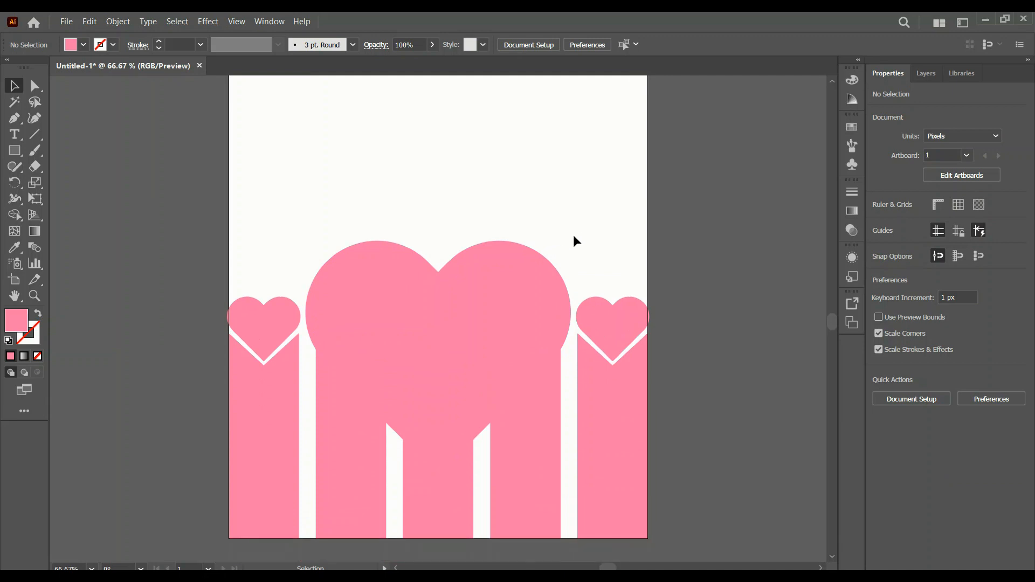
scroll(511, 292, "up", 4)
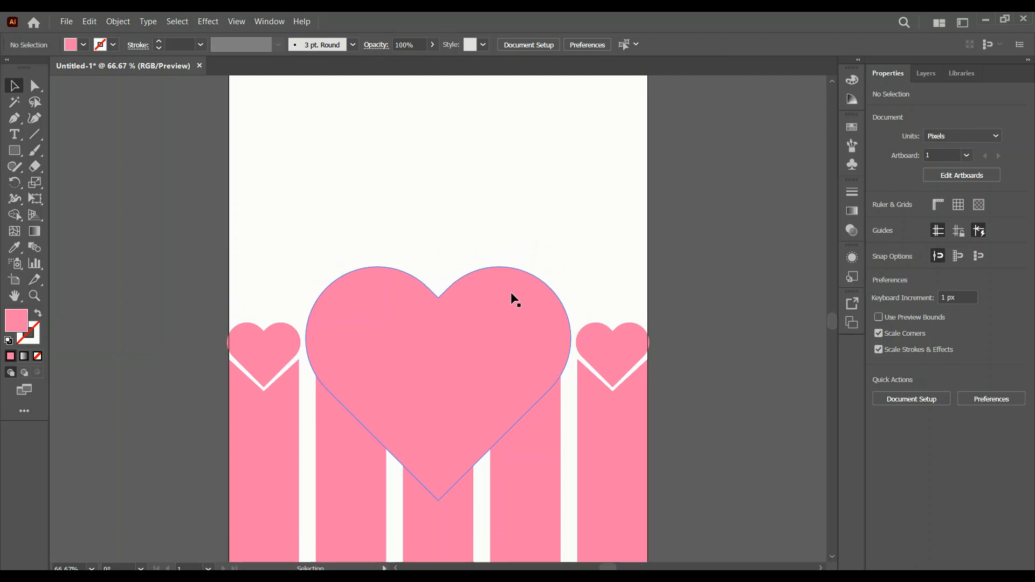
scroll(354, 293, "down", 4)
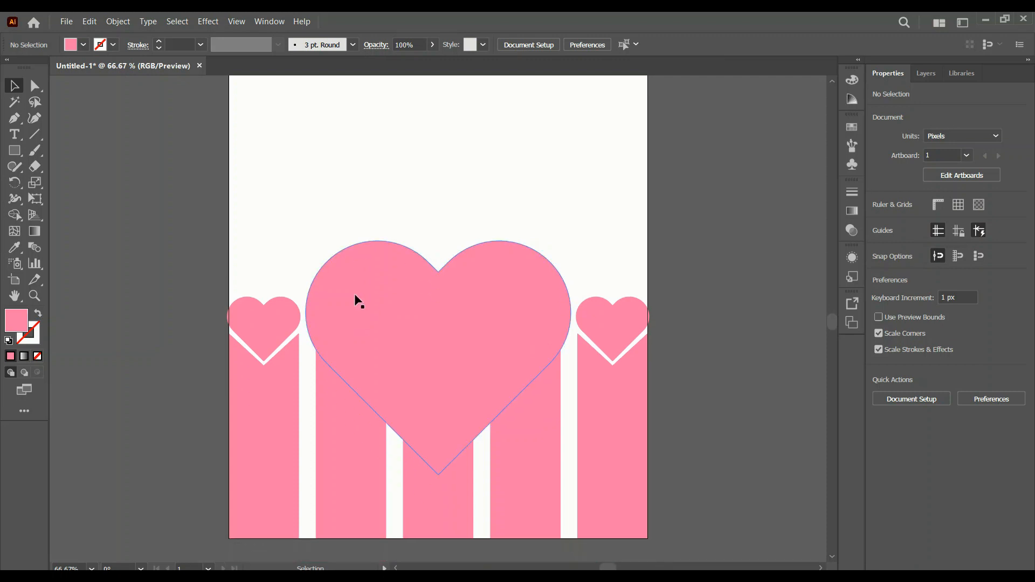
Add the text "lover" above the large heart and enlarge it to about 105 pt.
left_click(14, 134)
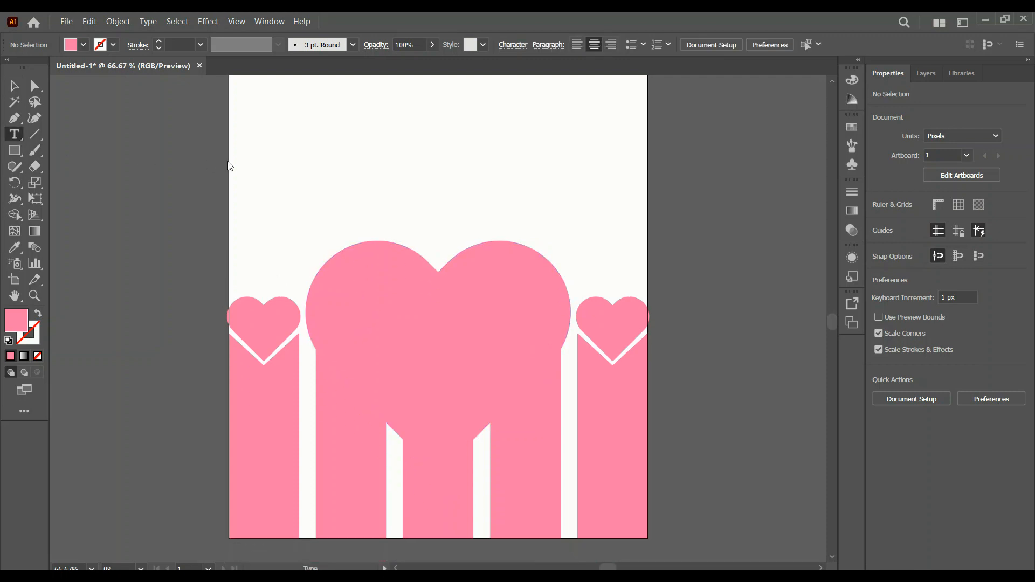
left_click(332, 178)
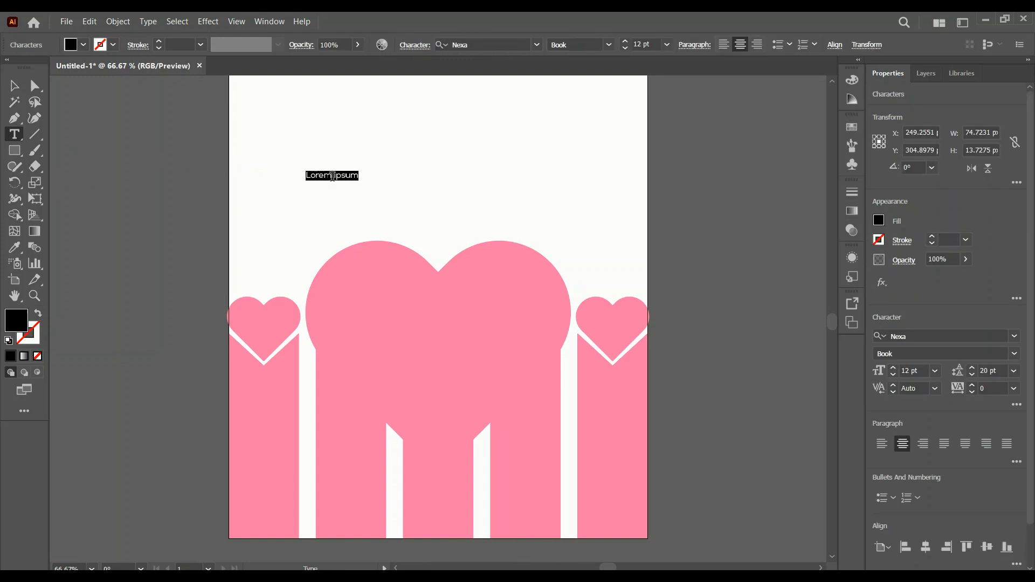
key("BackSpace")
type("lov")
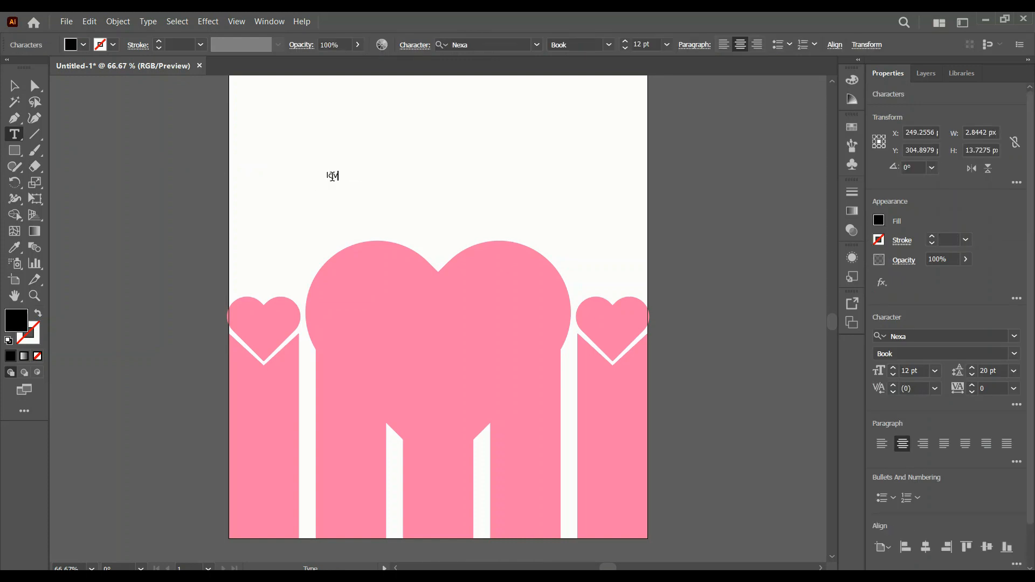
type("er")
left_click(15, 85)
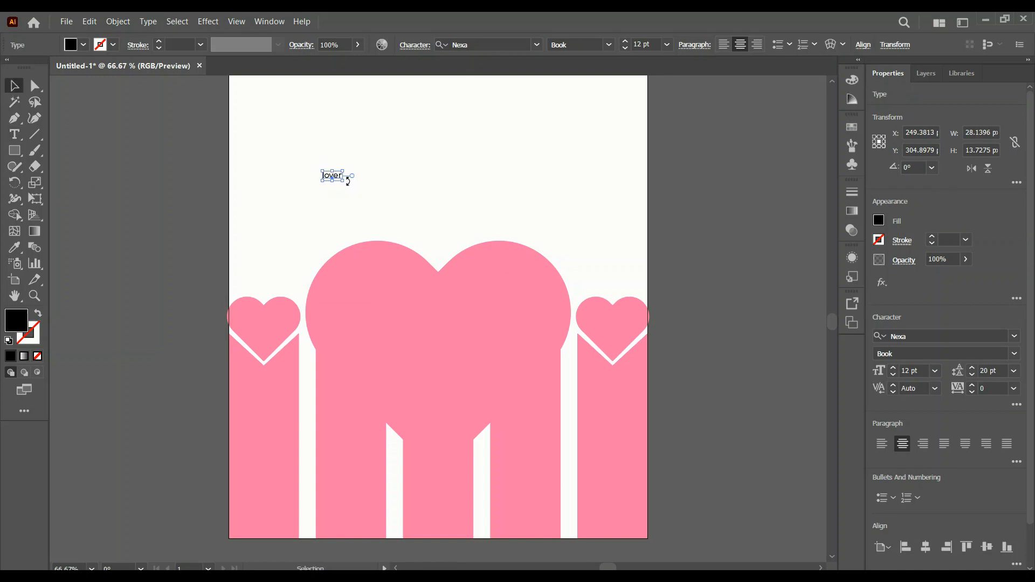
left_click_drag(343, 182, 501, 252)
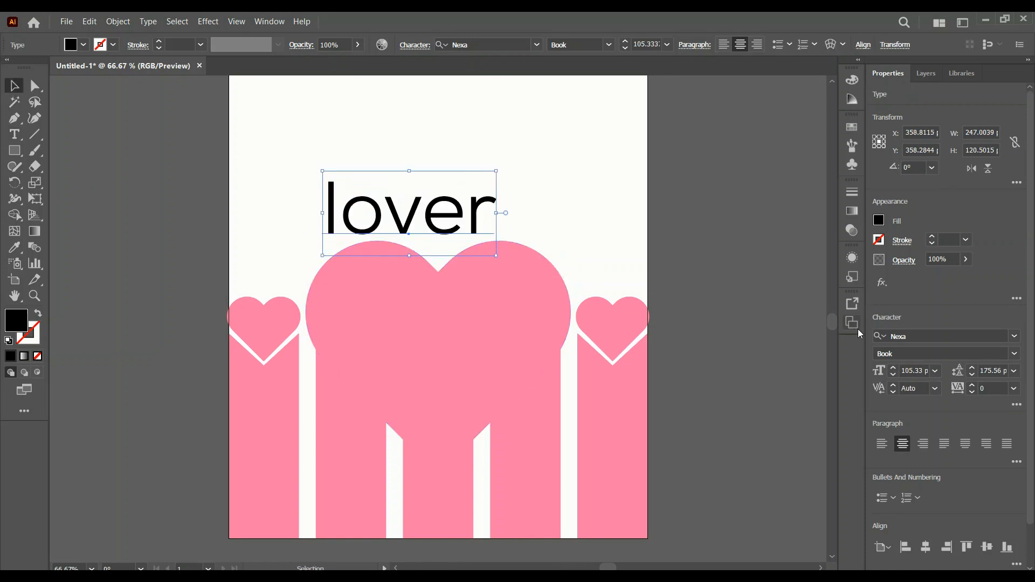
Set the font of the "lover" text to Krinkes Decor PERSONAL USE.
left_click(934, 337)
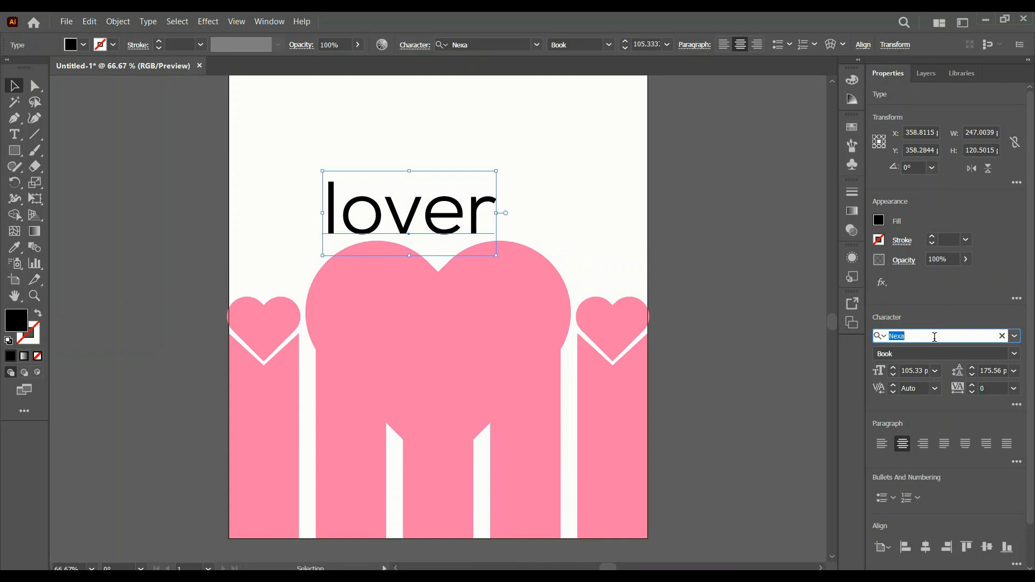
type("krin")
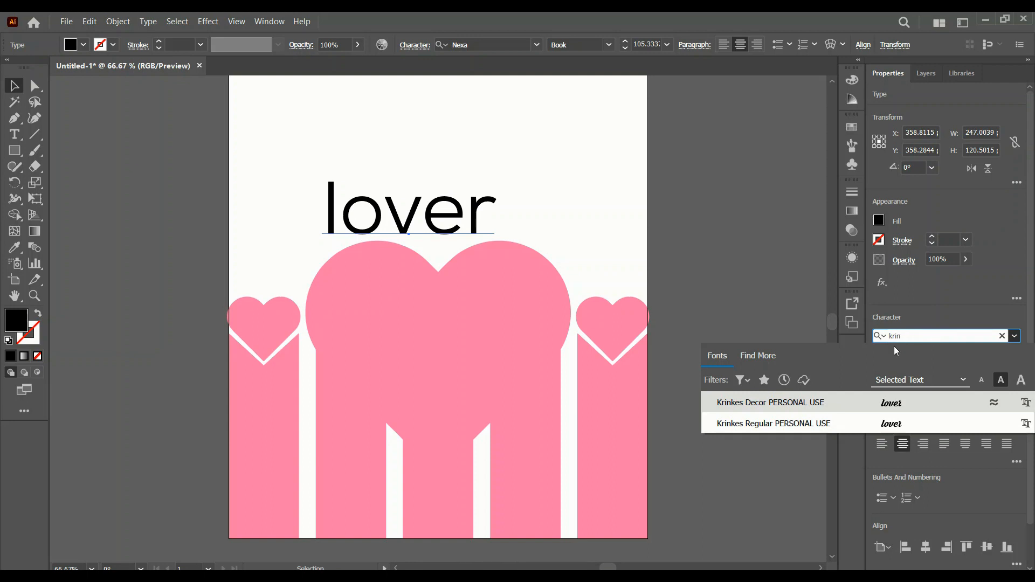
left_click(799, 408)
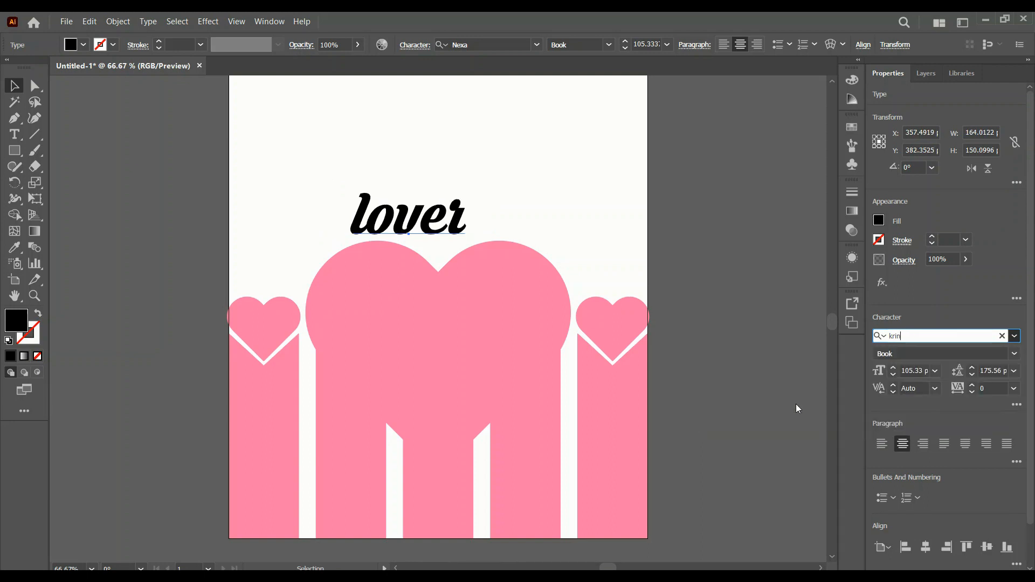
Move the "lover" text onto the middle of the large heart and enlarge it to about 155 pt.
left_click_drag(414, 224, 439, 347)
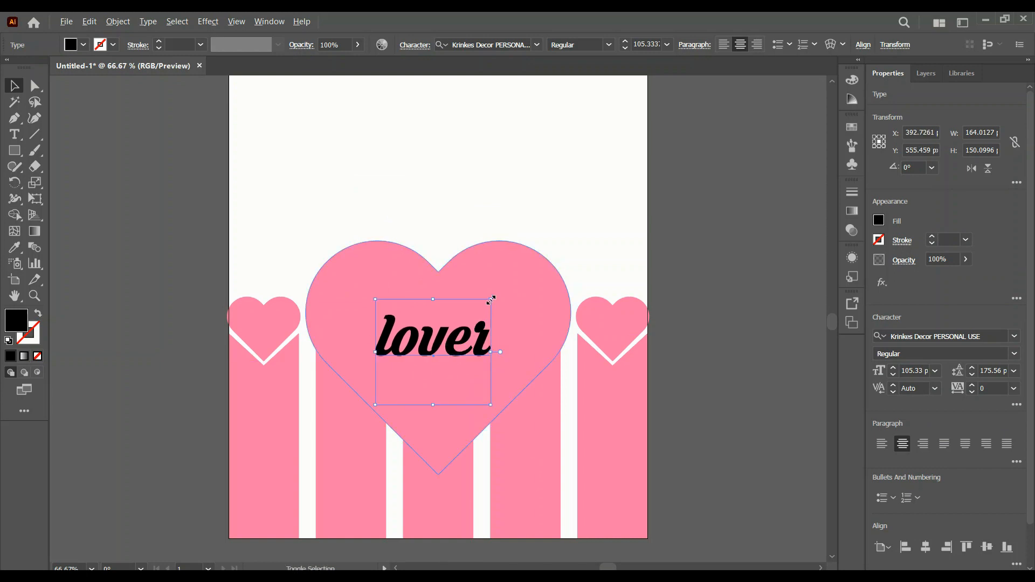
left_click_drag(491, 299, 518, 274)
left_click_drag(439, 338, 444, 333)
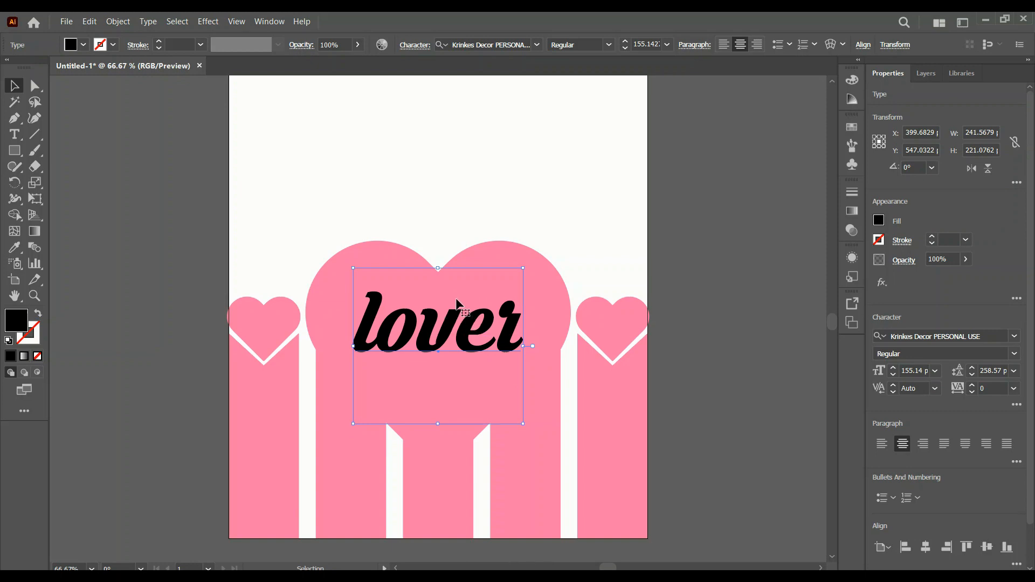
Send the large heart to the back of the stacking order and bring it forward by one level.
left_click(489, 251)
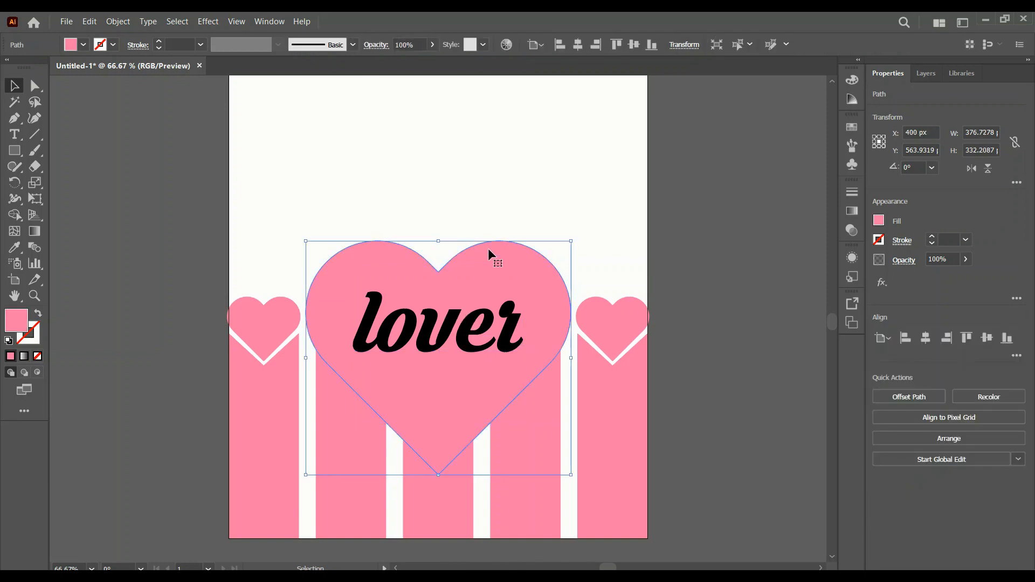
right_click(489, 249)
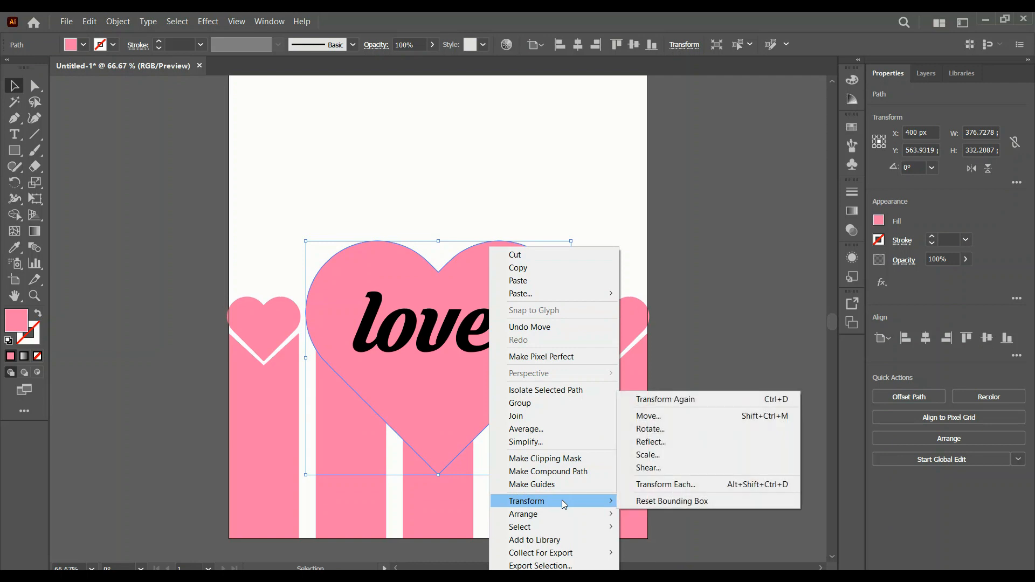
mouse_move(569, 519)
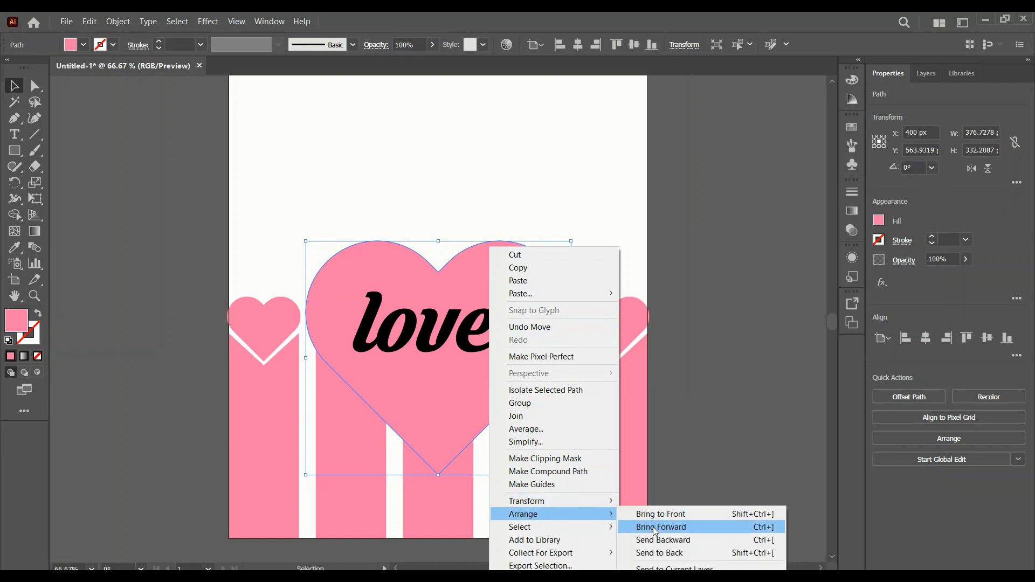
left_click(660, 552)
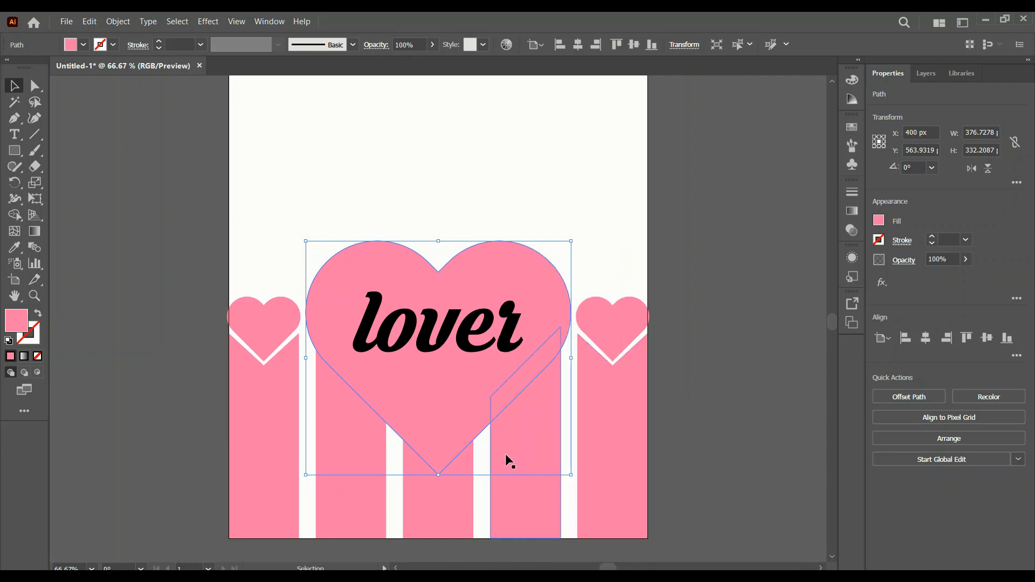
right_click(438, 413)
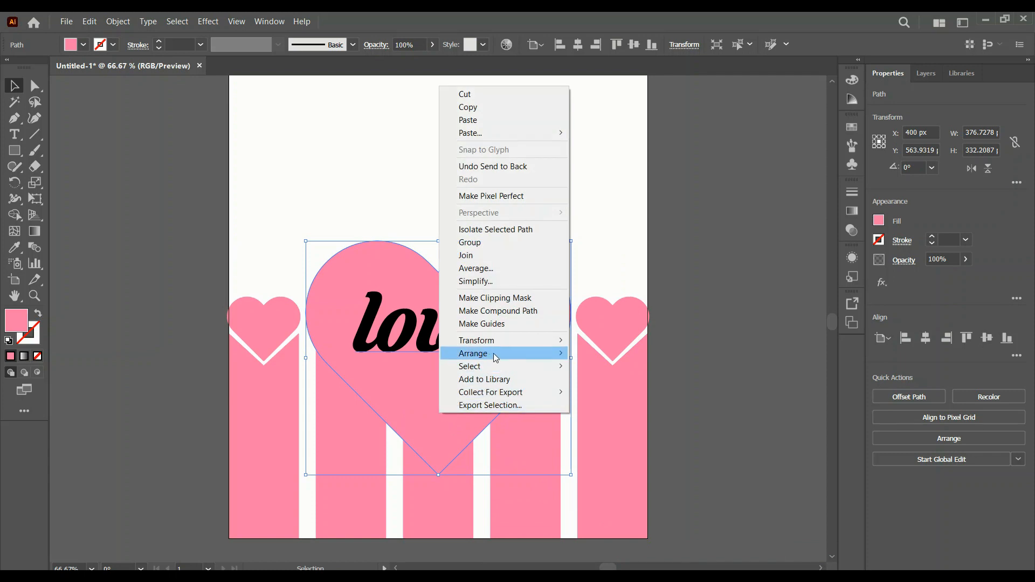
mouse_move(550, 355)
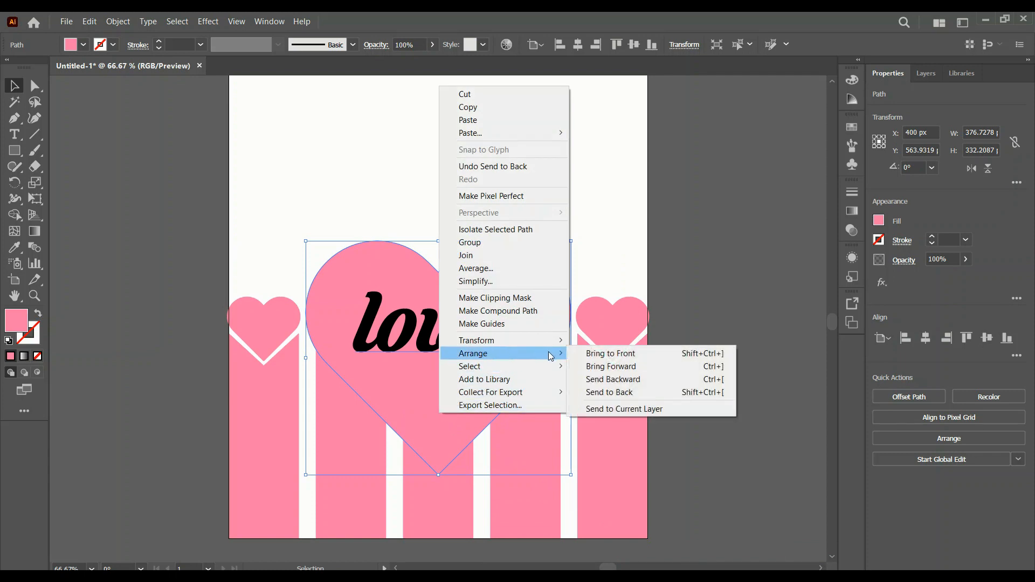
left_click(601, 367)
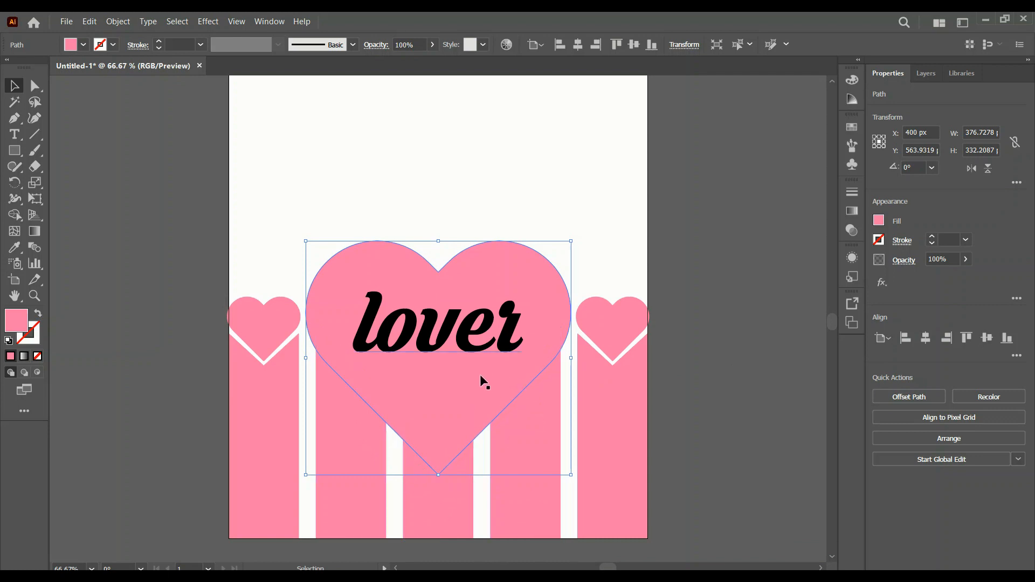
Change the large heart's fill to the dark red swatch and deselect it.
left_click(879, 220)
left_click(794, 247)
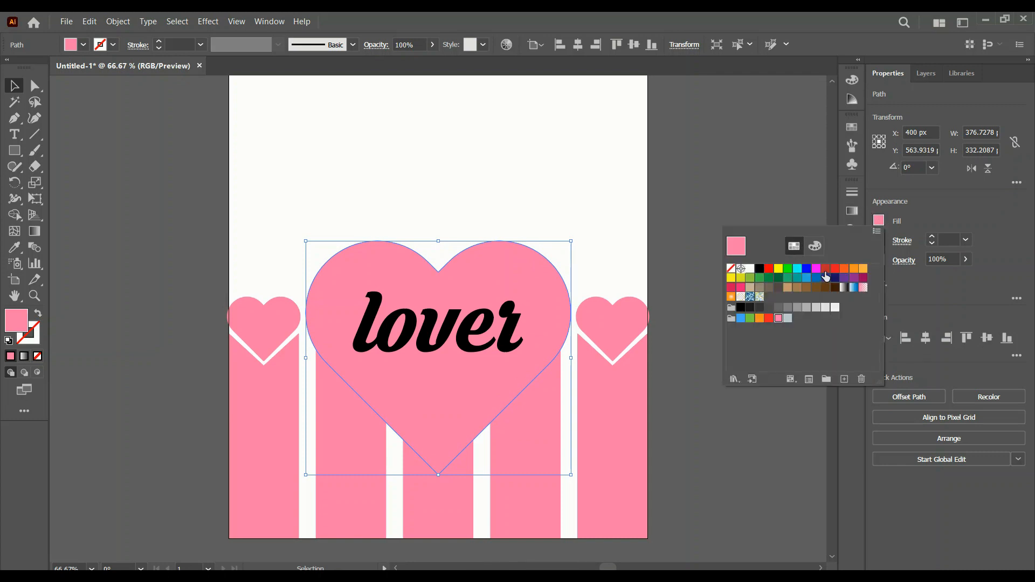
left_click(826, 268)
left_click(673, 230)
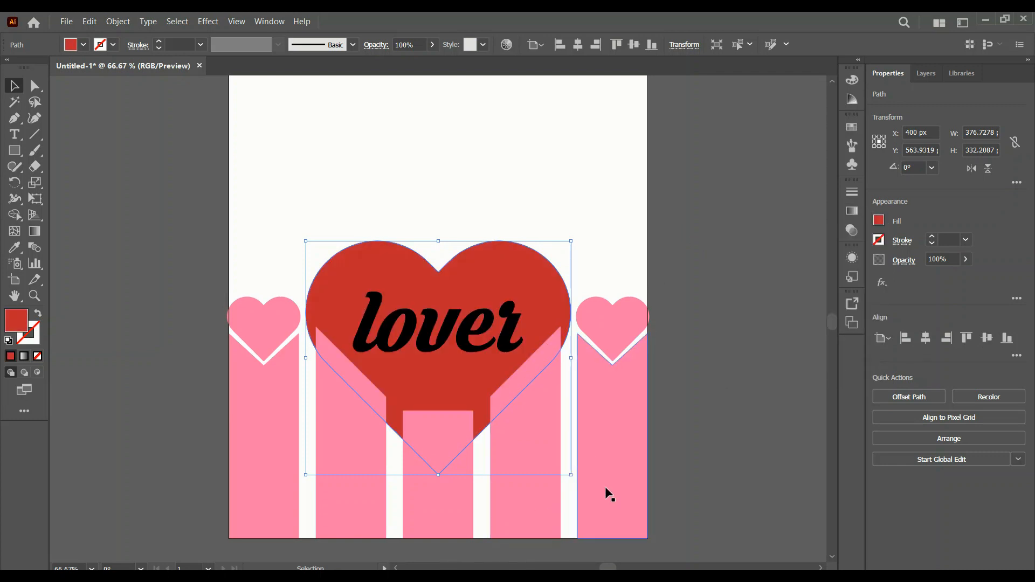
left_click(657, 473)
Send the short middle bar to the back so the large heart's tip overlaps it.
left_click(438, 450)
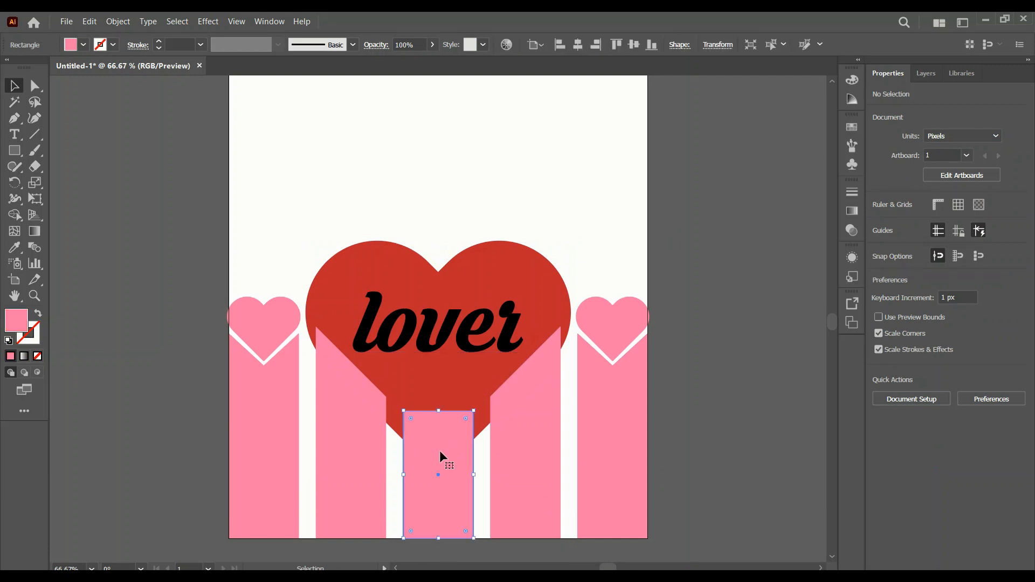
right_click(441, 452)
mouse_move(485, 392)
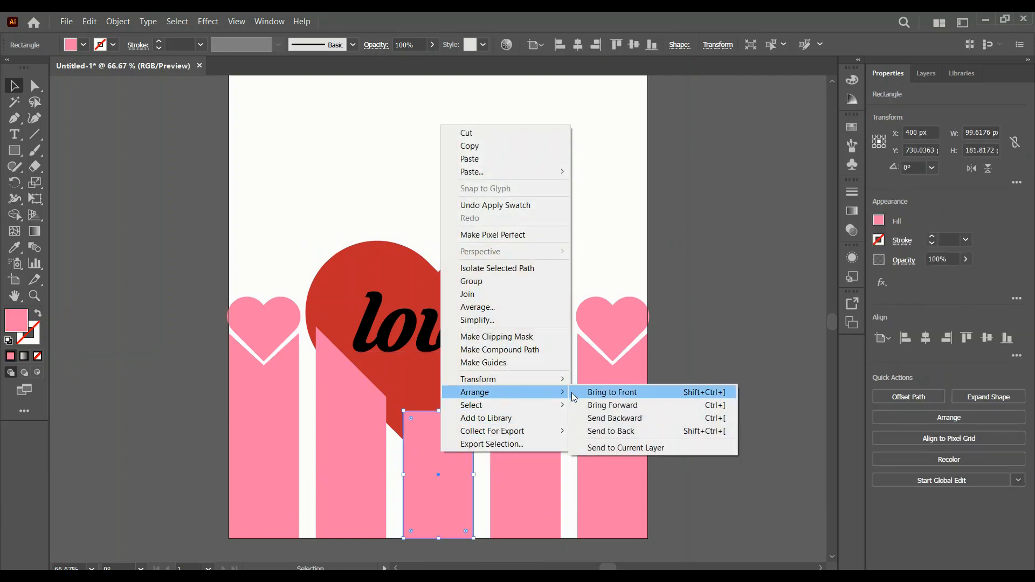
left_click(673, 430)
left_click(728, 410)
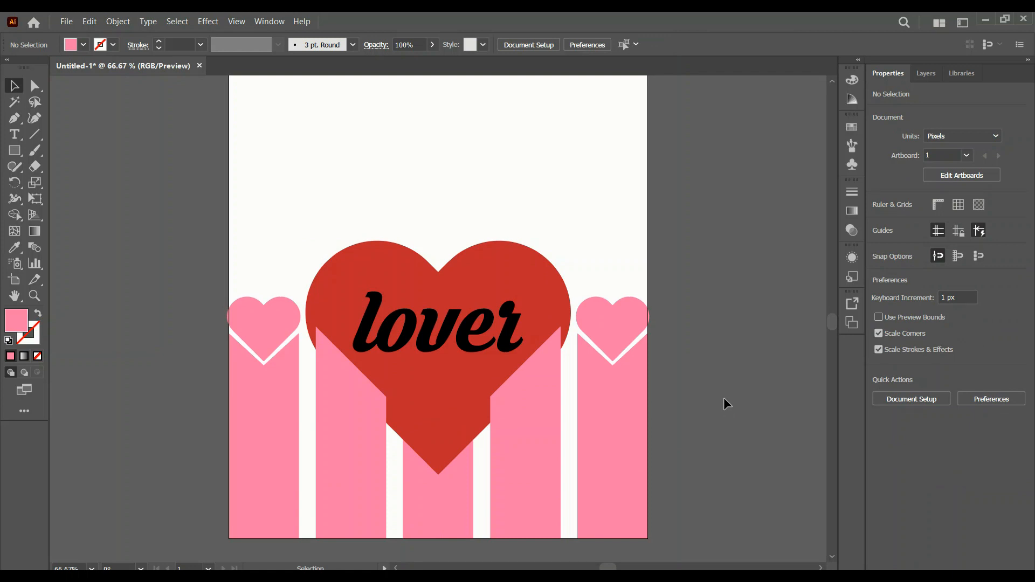
Fill all five vertical bars with white and deselect them.
scroll(724, 398, "down", 3)
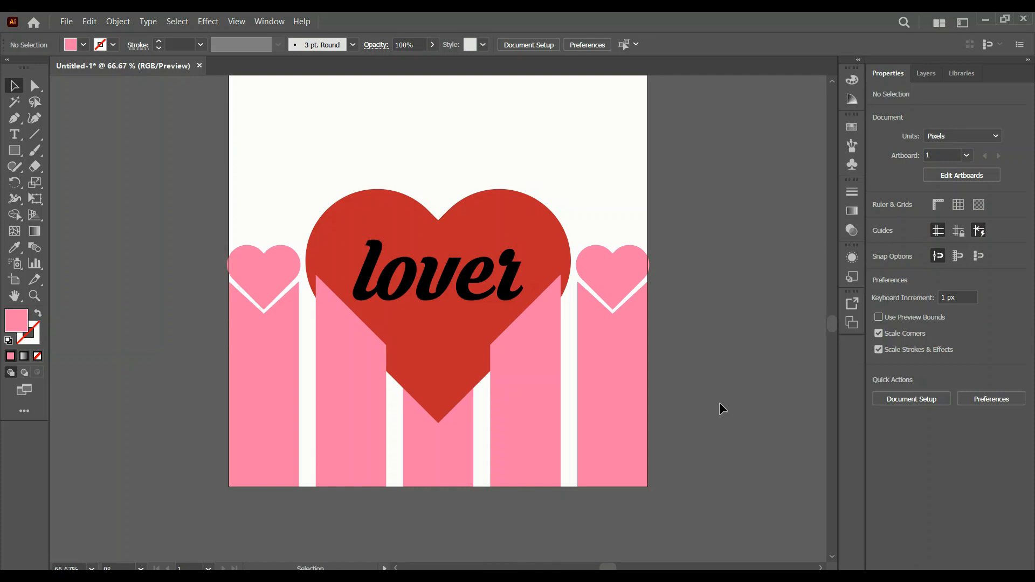
left_click(517, 399)
left_click(344, 390, "shift")
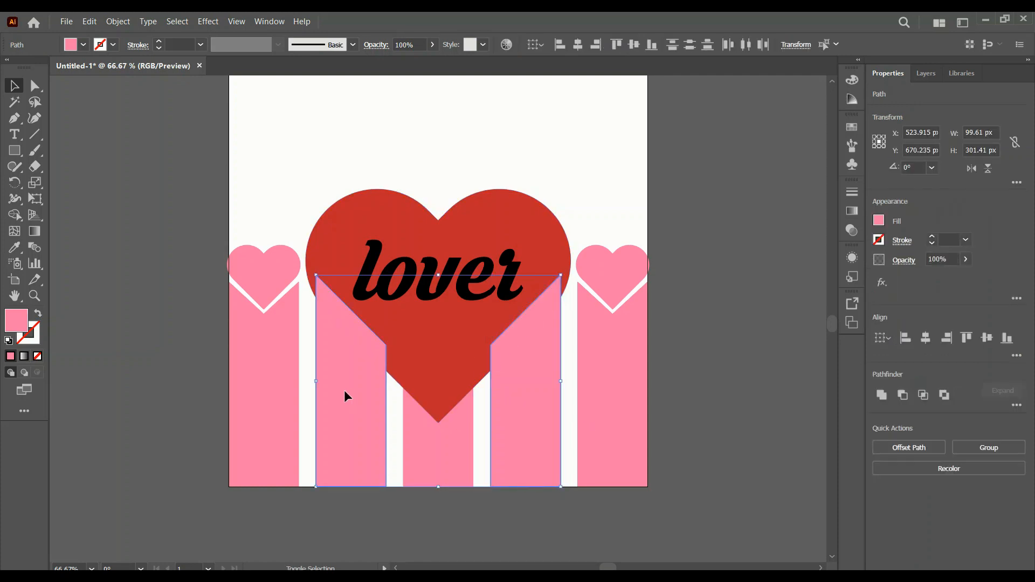
left_click(257, 409, "shift")
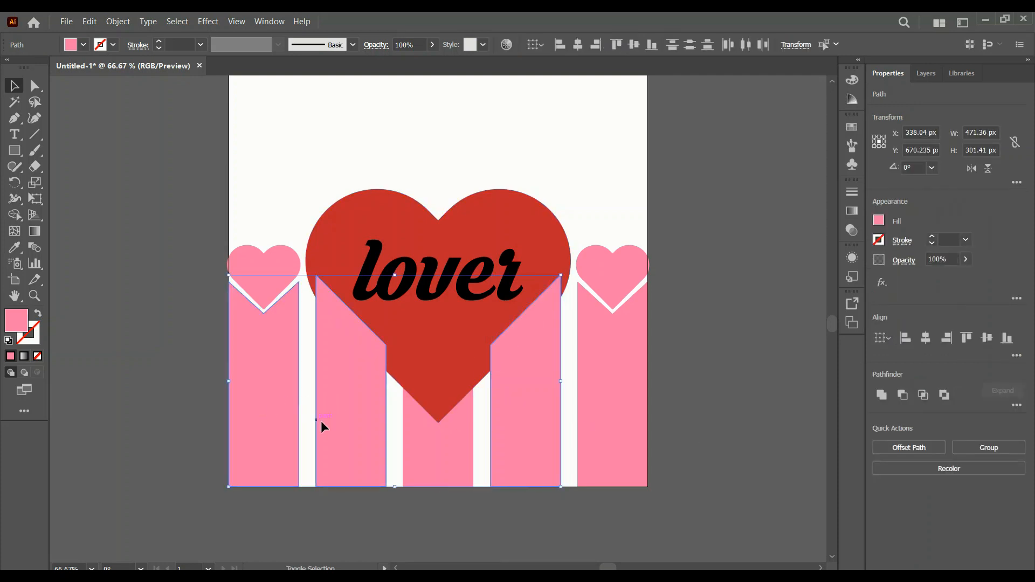
left_click(418, 445, "shift")
left_click(606, 425, "shift")
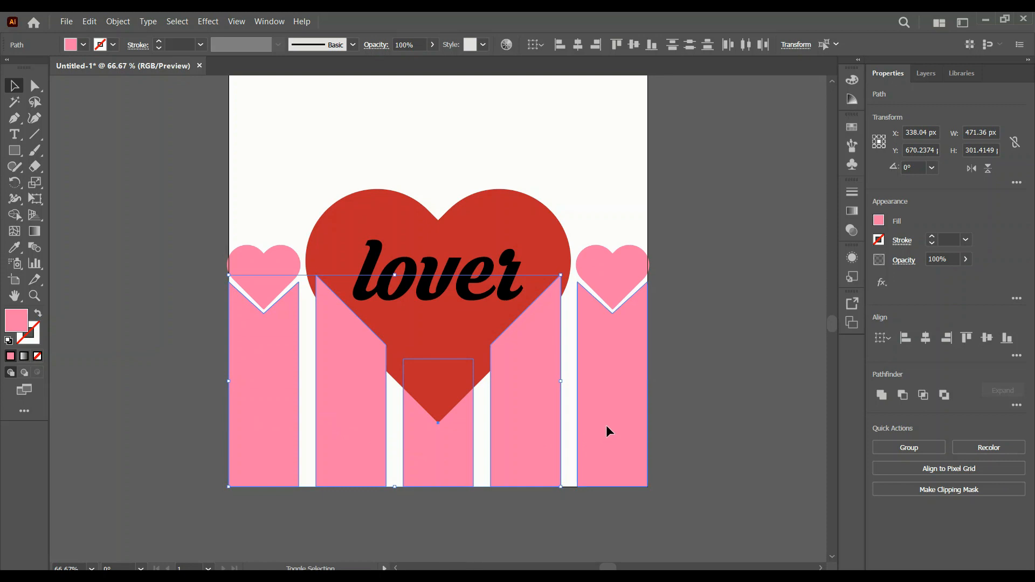
left_click(878, 221)
left_click(749, 269)
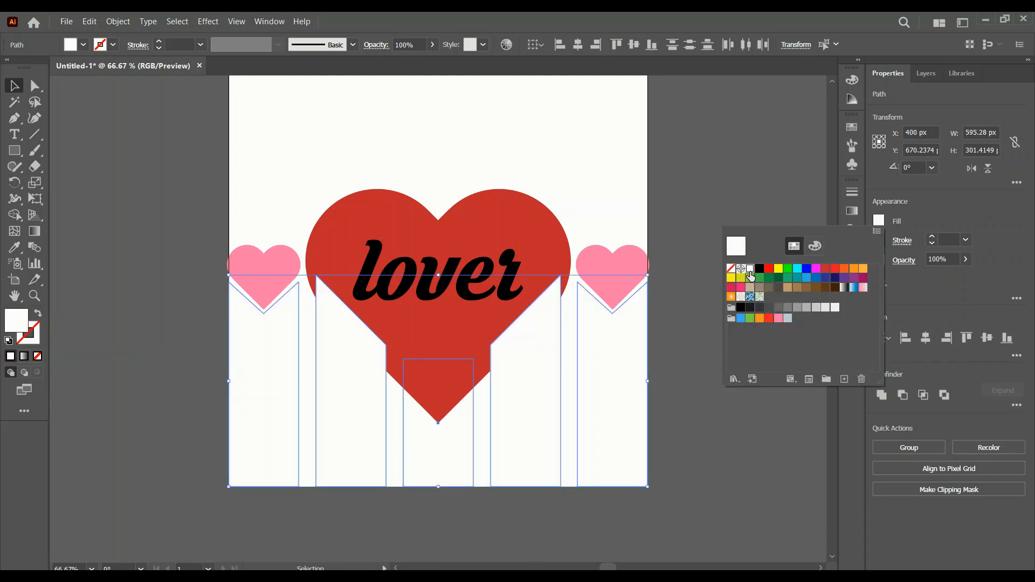
key("Escape")
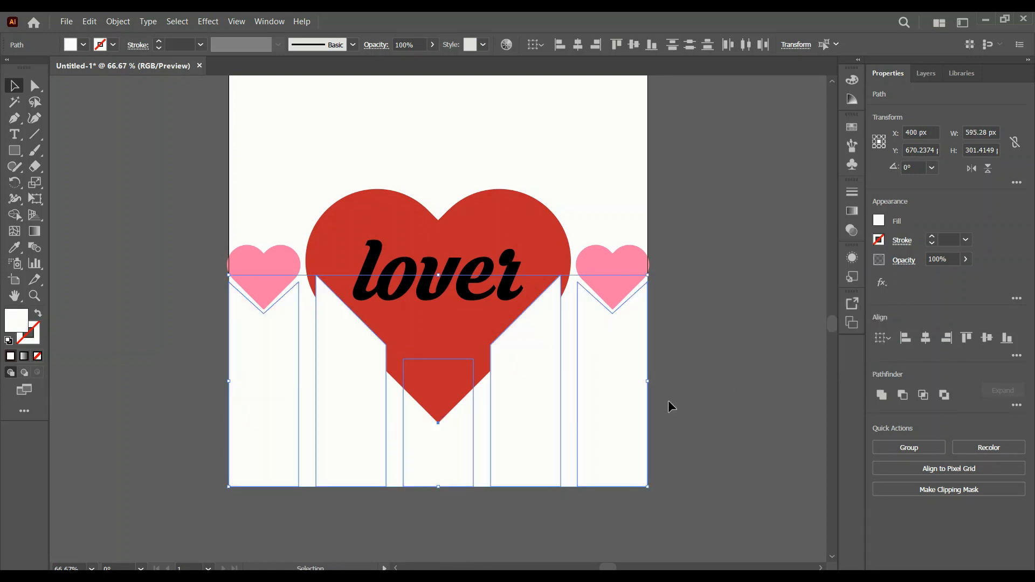
left_click(710, 437)
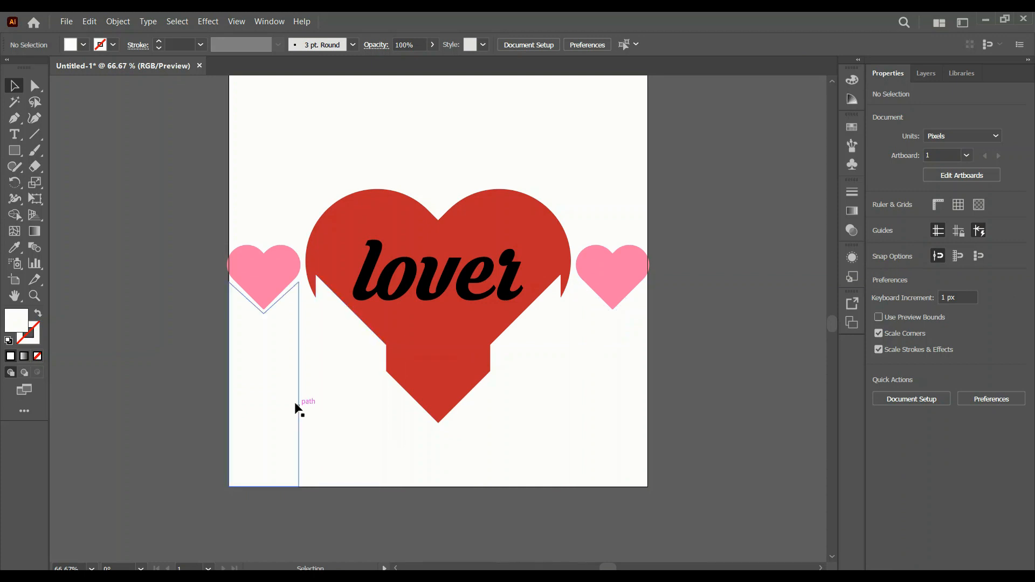
Select the two outer bars and open the Basic Graphics_Lines pattern library for their fill.
left_click(262, 397)
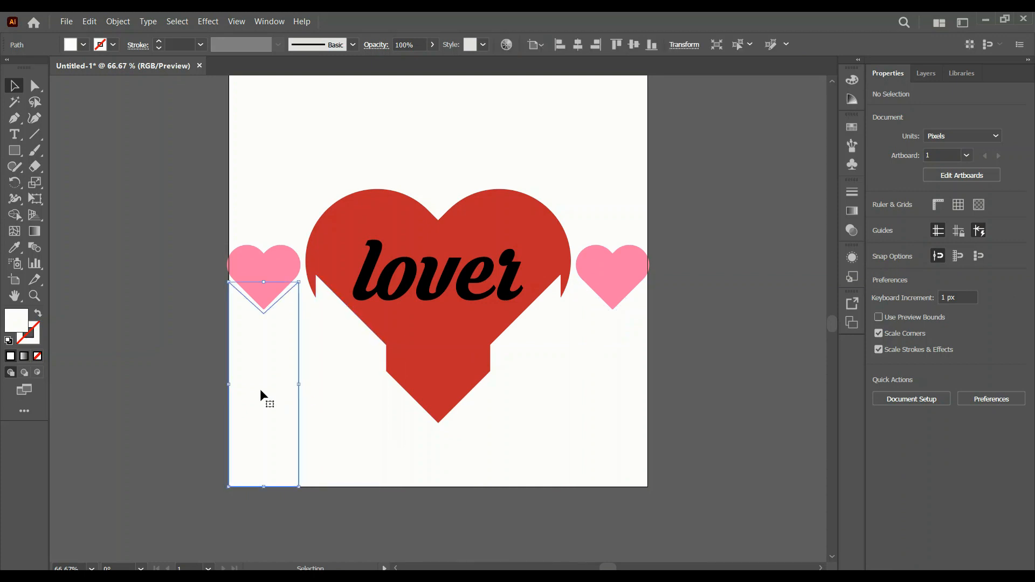
left_click(599, 398, "shift")
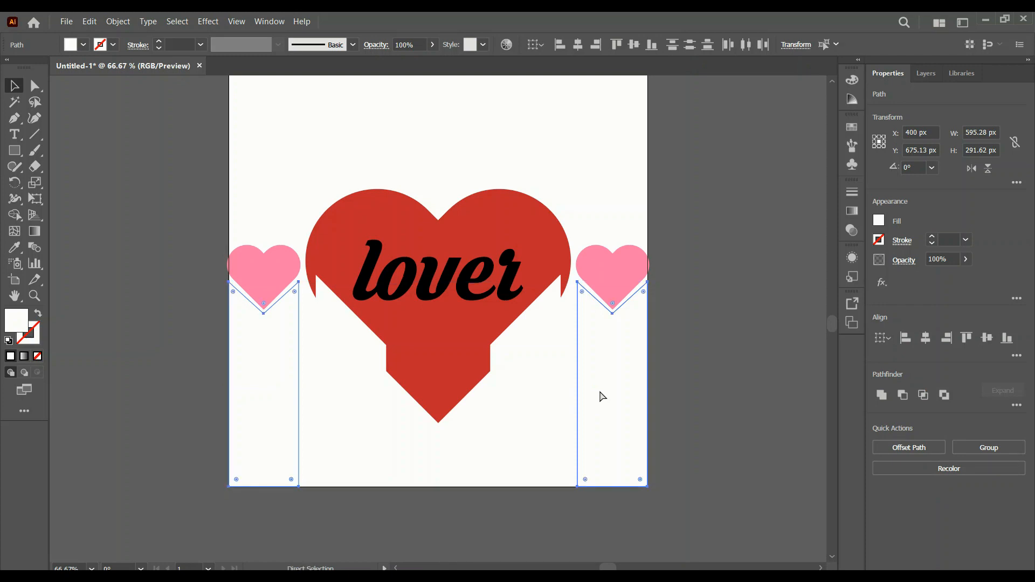
key("v")
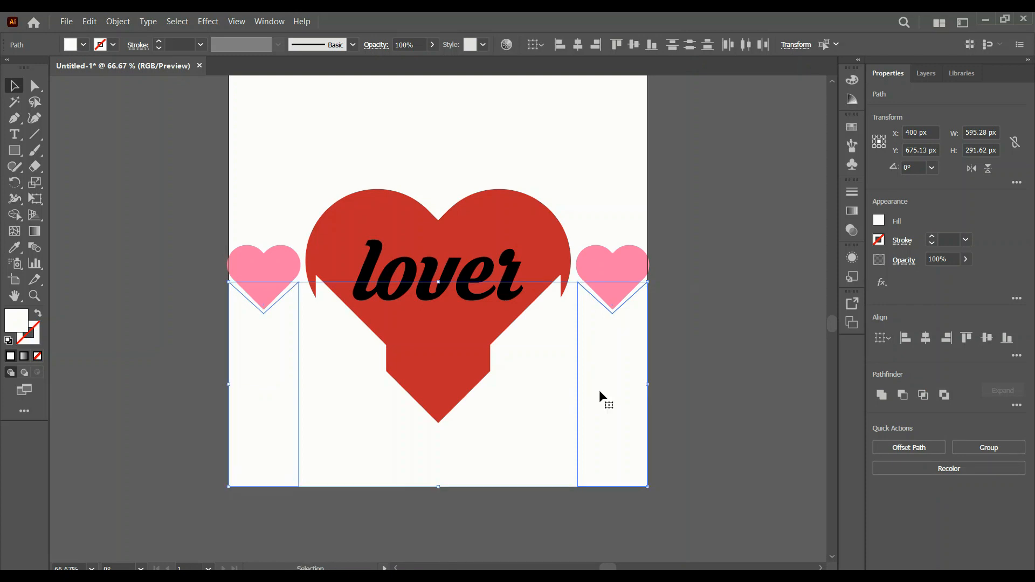
left_click(879, 221)
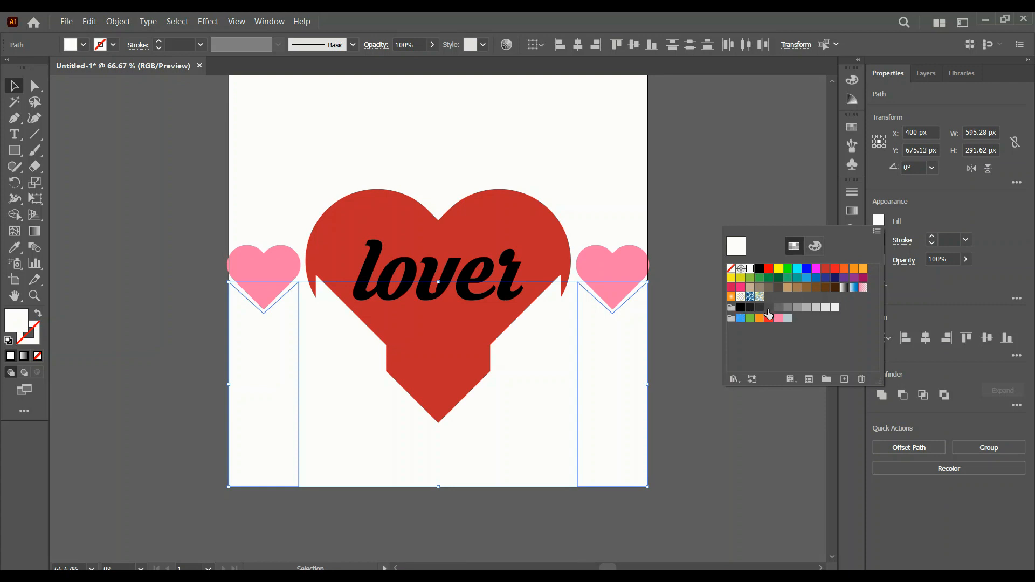
left_click(736, 382)
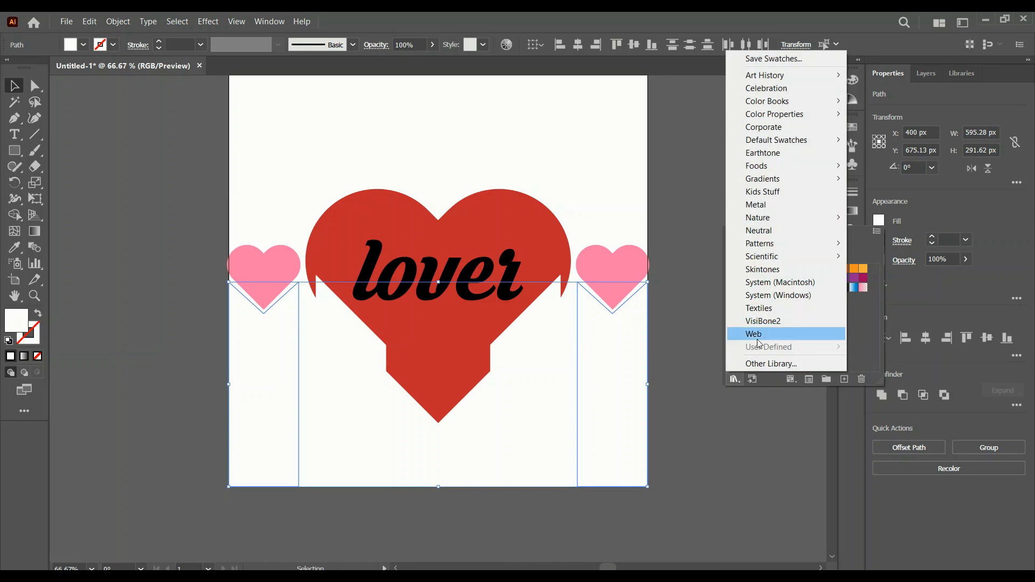
mouse_move(778, 243)
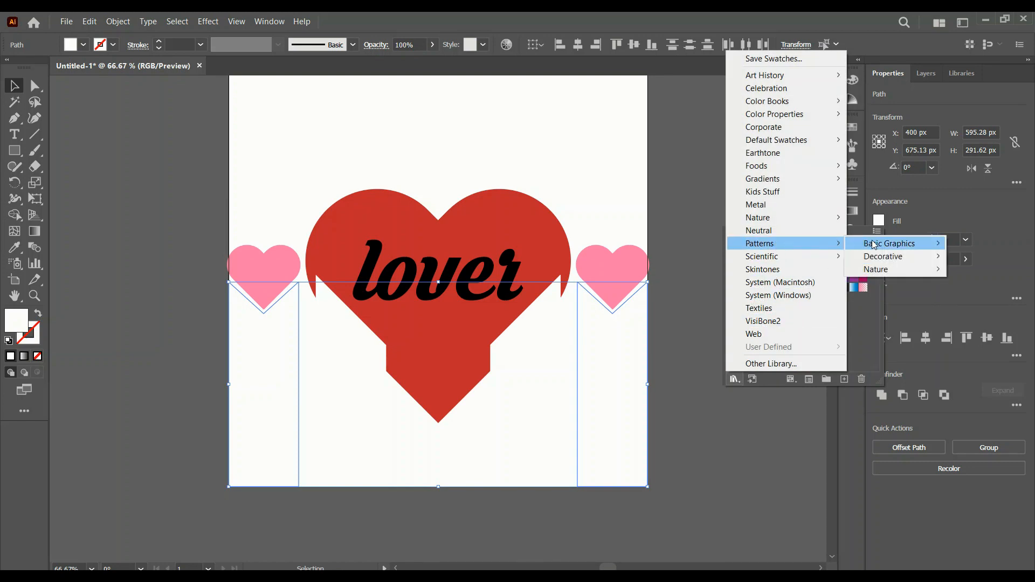
mouse_move(874, 244)
left_click(799, 258)
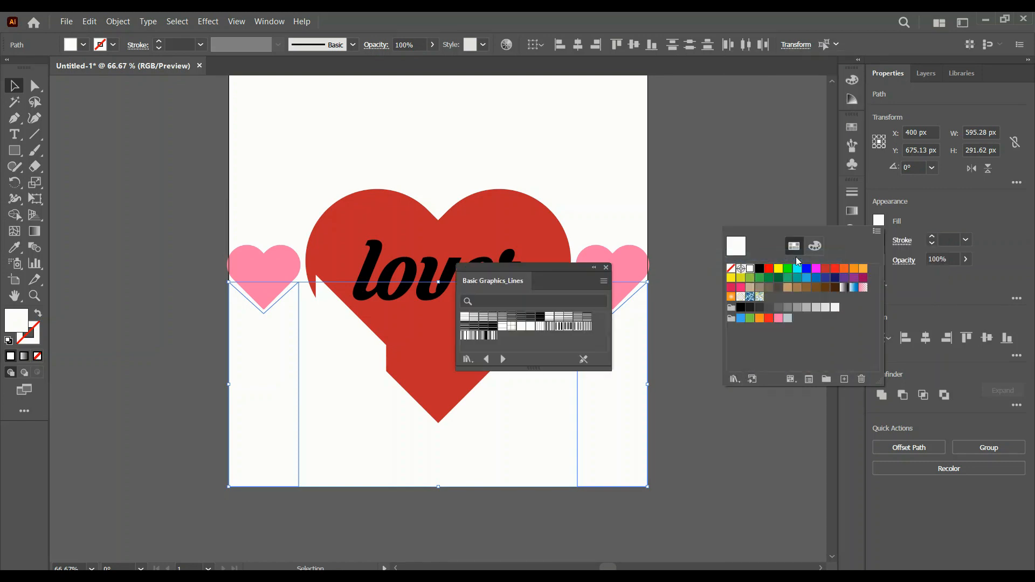
Try several grid patterns on the two outer bars, keep the fine grid beside Grid 1cm Lines, and close the pattern library.
left_click(510, 328)
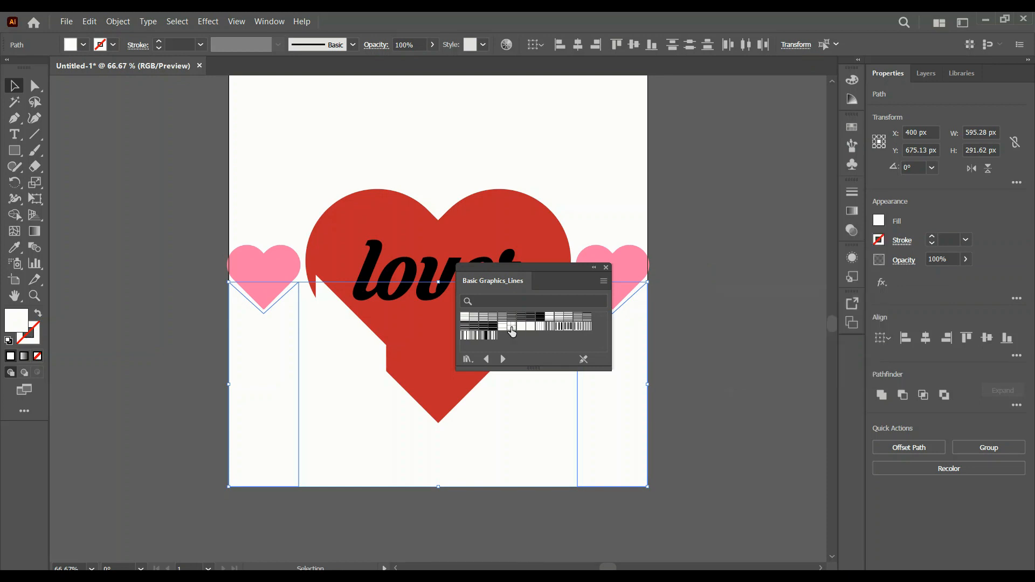
left_click(512, 332)
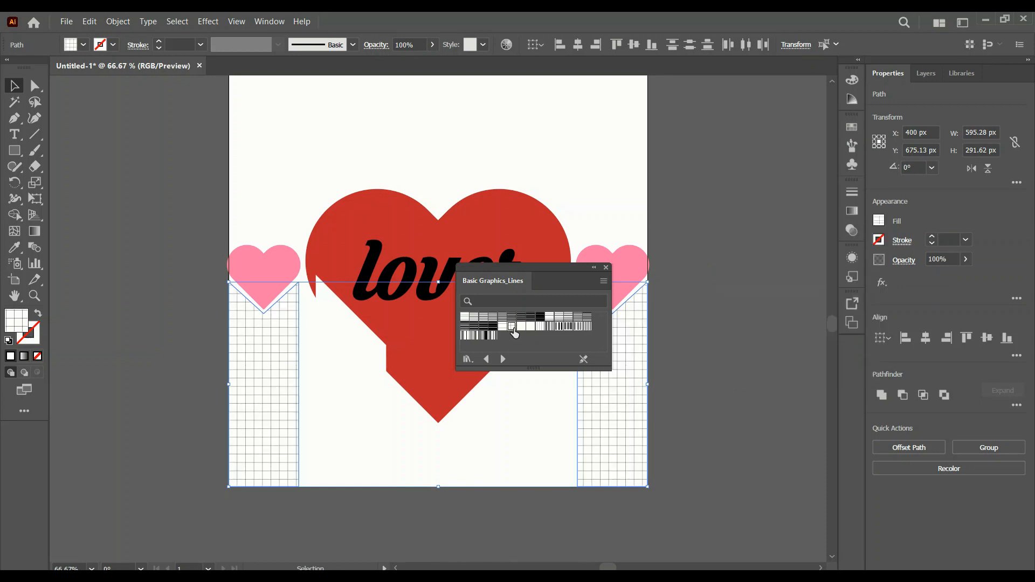
left_click(520, 327)
left_click(529, 327)
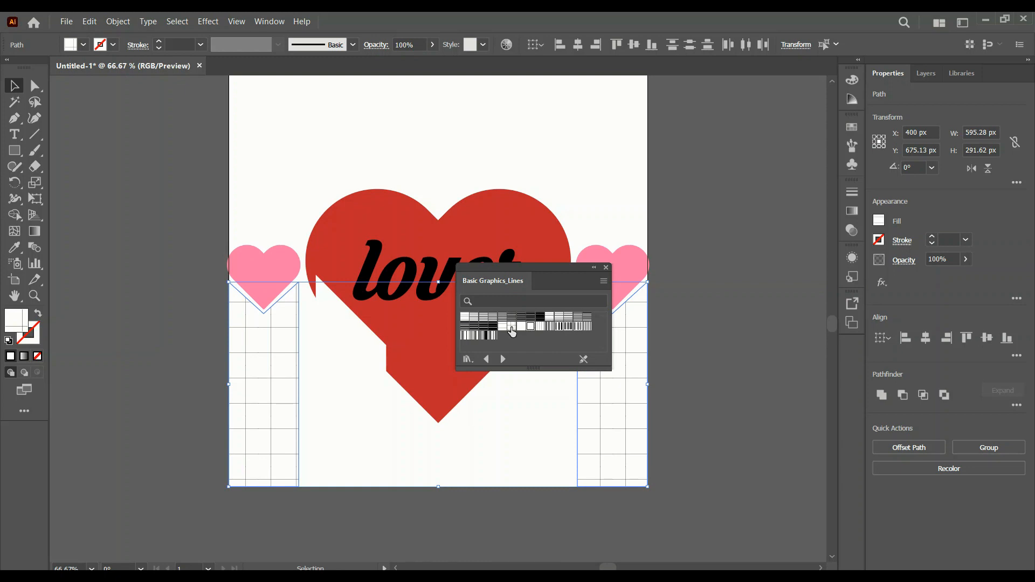
left_click(510, 327)
left_click(503, 327)
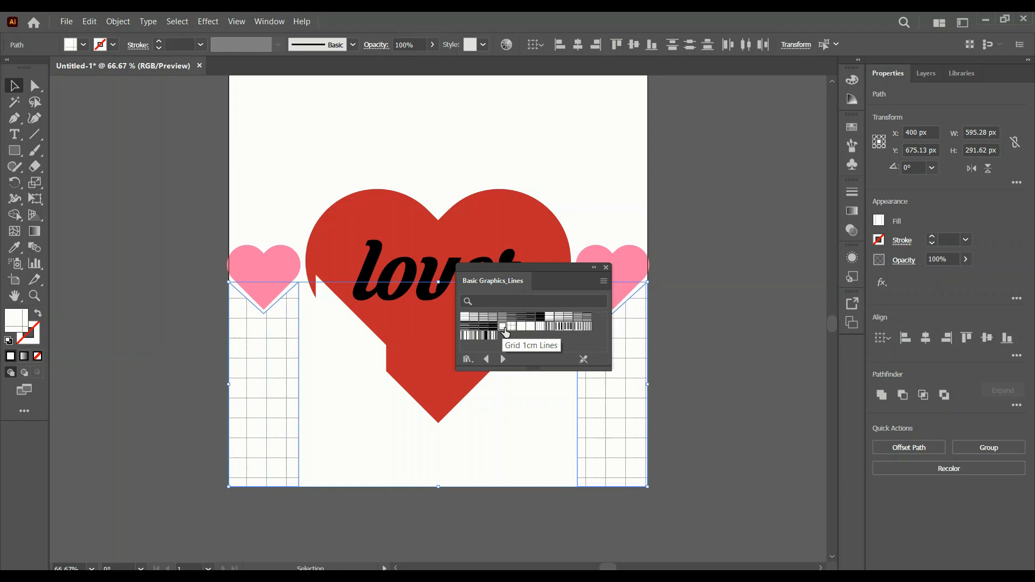
left_click(510, 327)
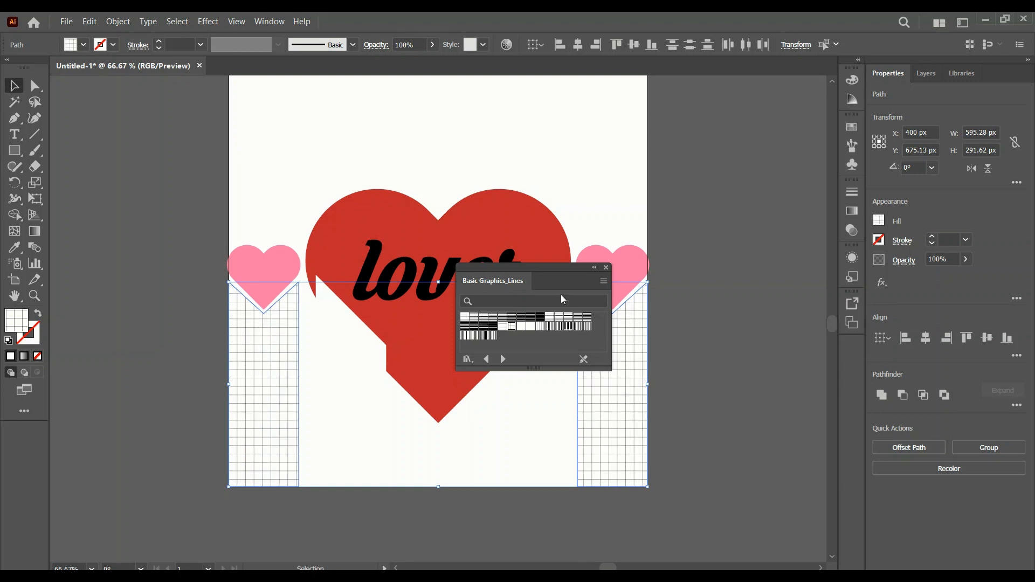
left_click(605, 267)
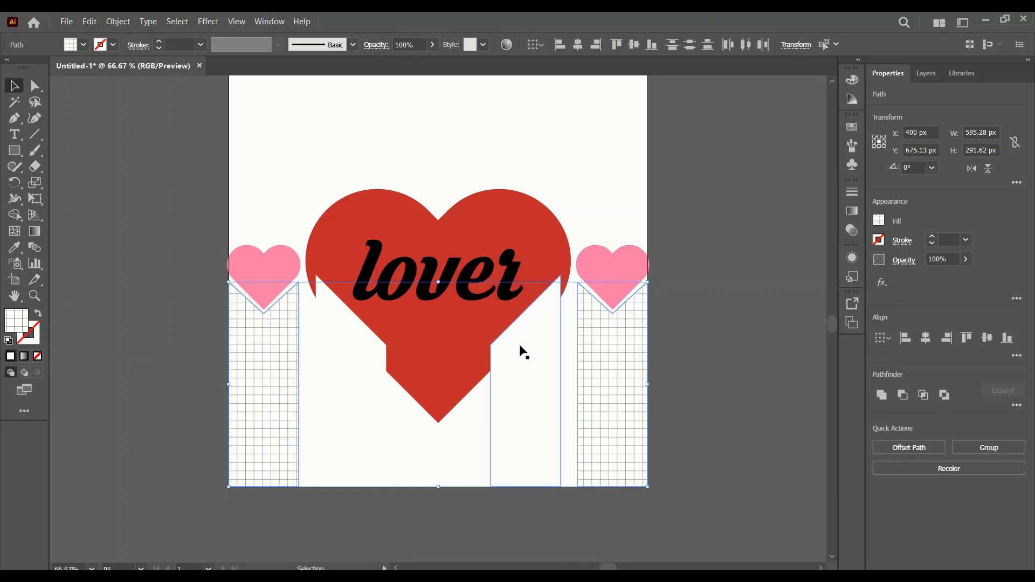
Open the Drop Shadow effect with preview for the white inner bar on the right side of the large heart.
left_click(505, 375)
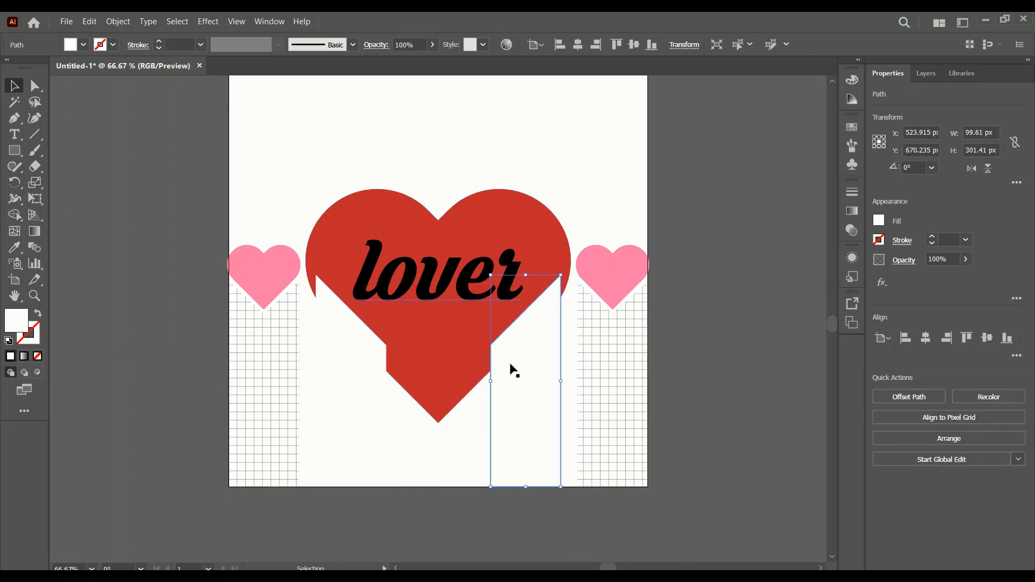
left_click(882, 283)
left_click(882, 285)
left_click(882, 284)
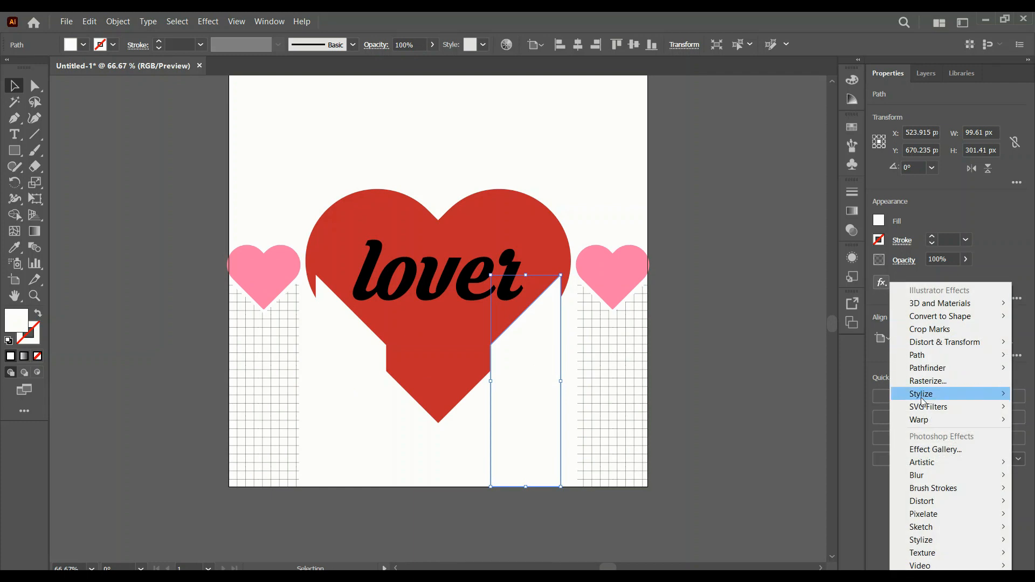
left_click(204, 23)
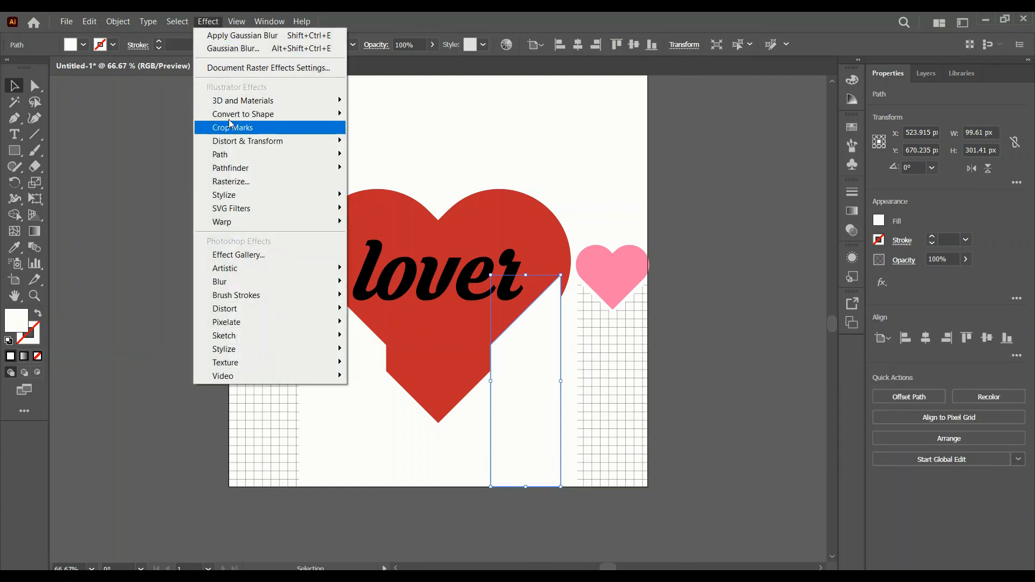
mouse_move(239, 198)
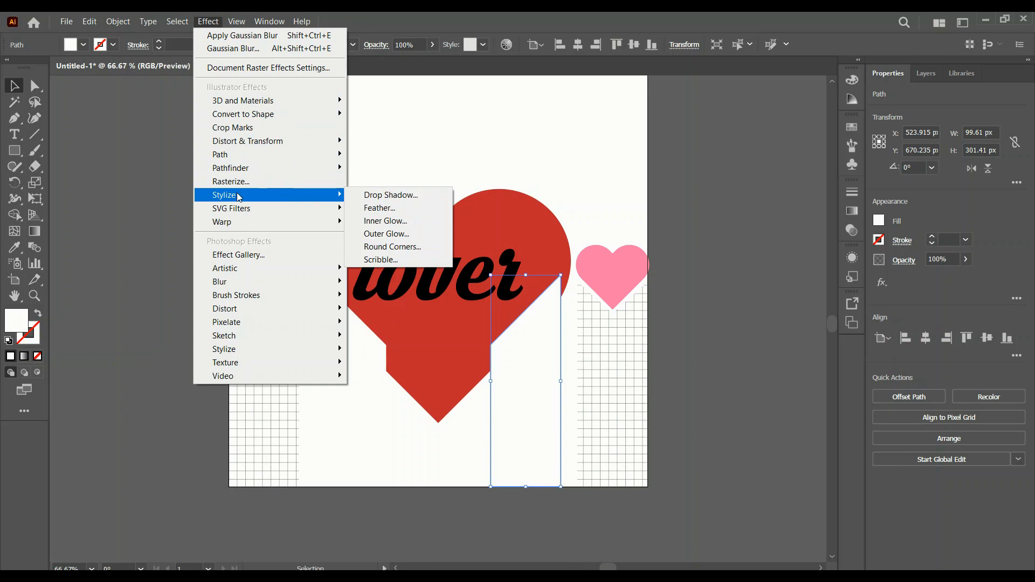
left_click(887, 284)
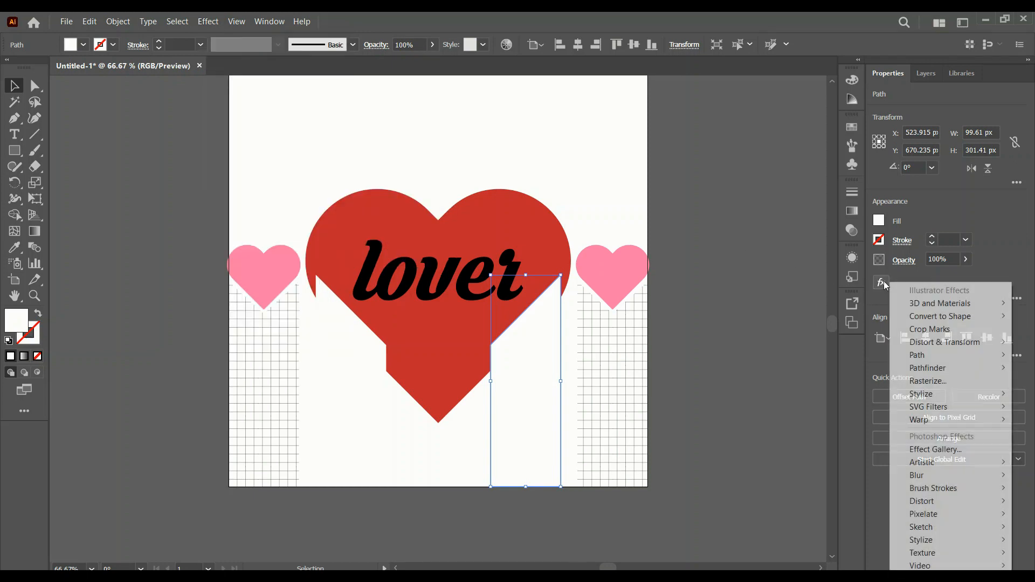
mouse_move(925, 395)
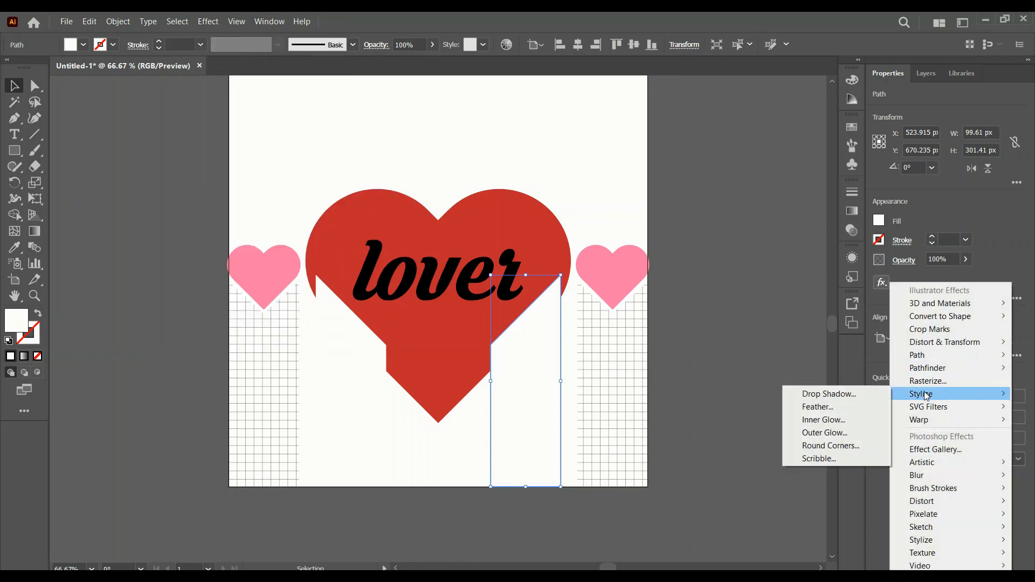
left_click(847, 394)
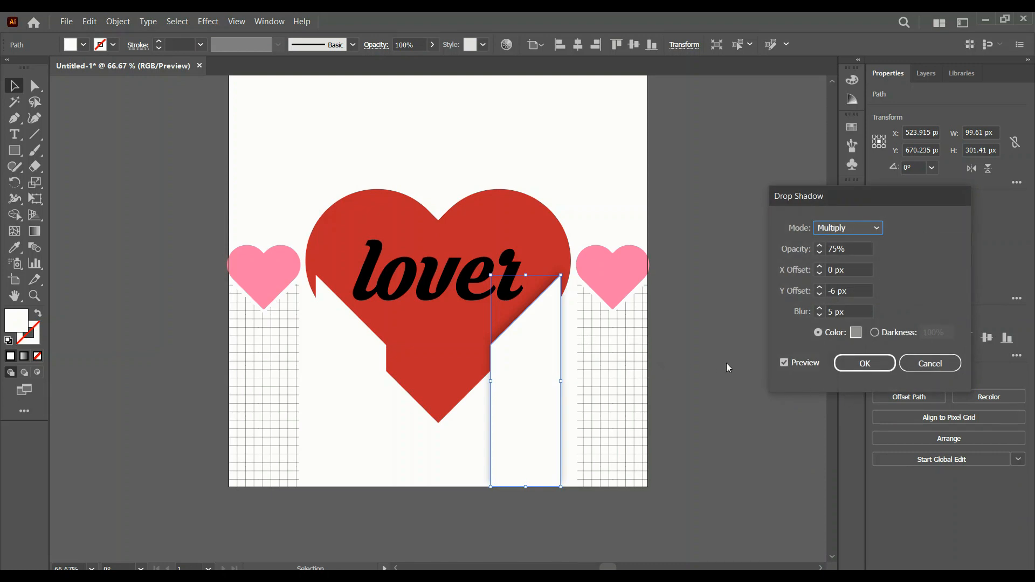
Set the drop shadow's Y offset to -8 px and its colour to light gray afaeae, and apply it to the bar.
left_click(819, 295)
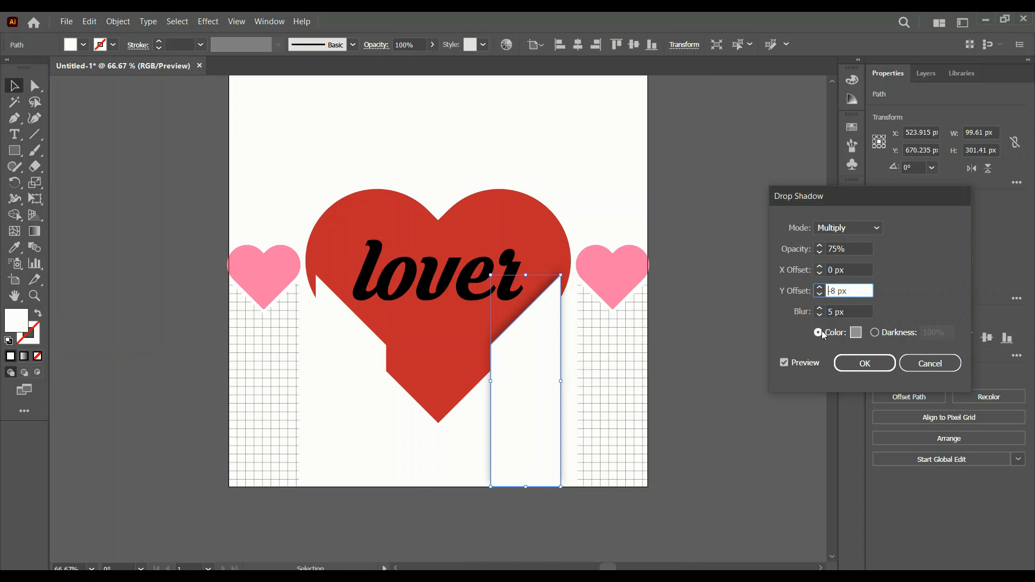
left_click(856, 333)
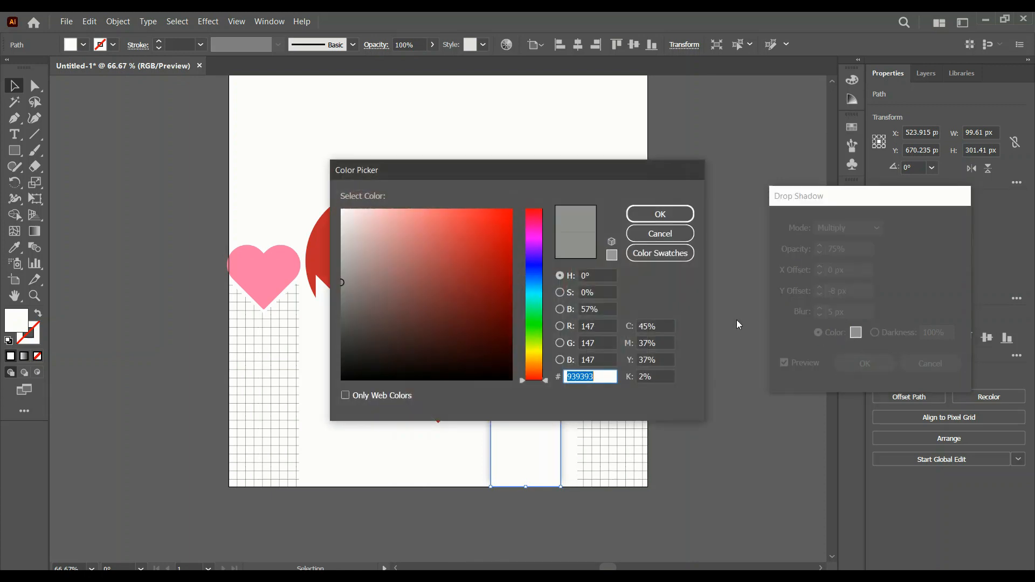
left_click_drag(349, 265, 343, 262)
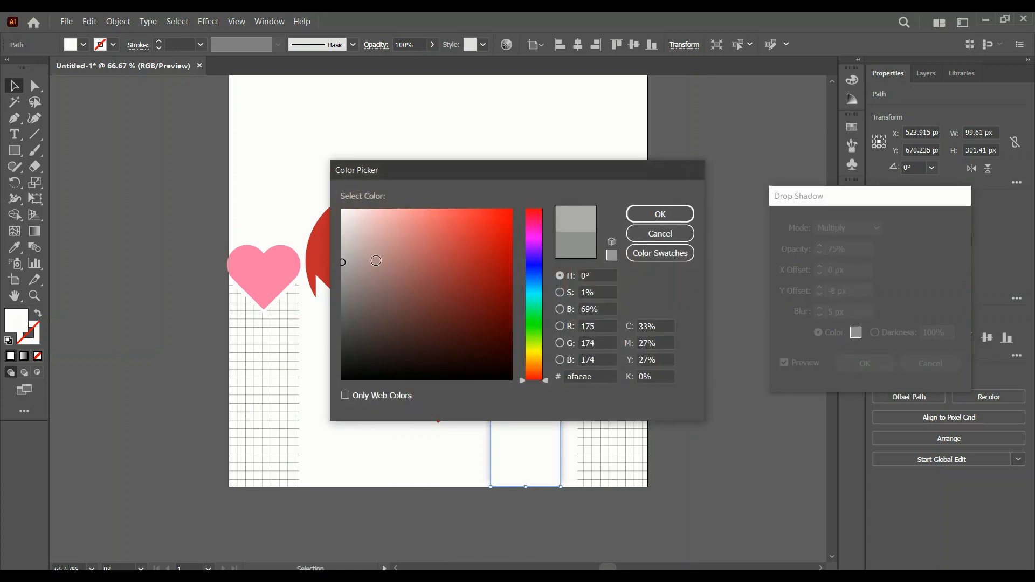
left_click(652, 218)
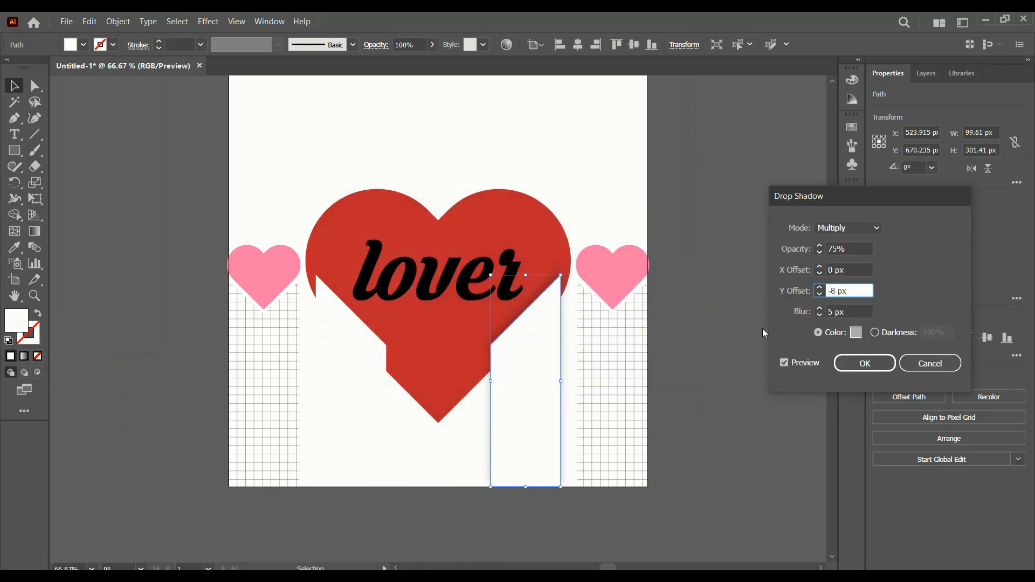
left_click(851, 369)
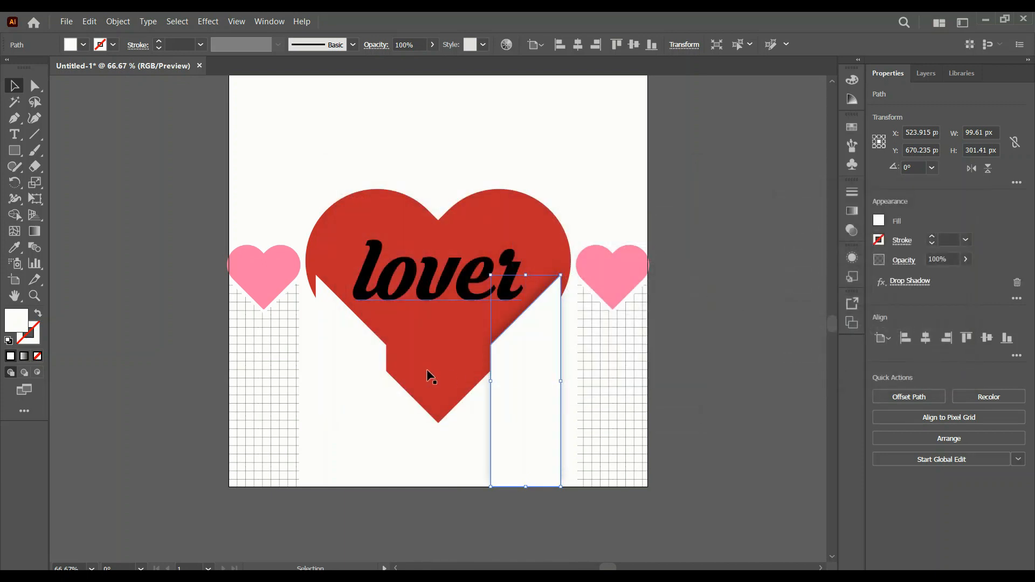
Open the Drop Shadow effect for the white inner bar on the left side of the large heart.
left_click(355, 365)
left_click(358, 388)
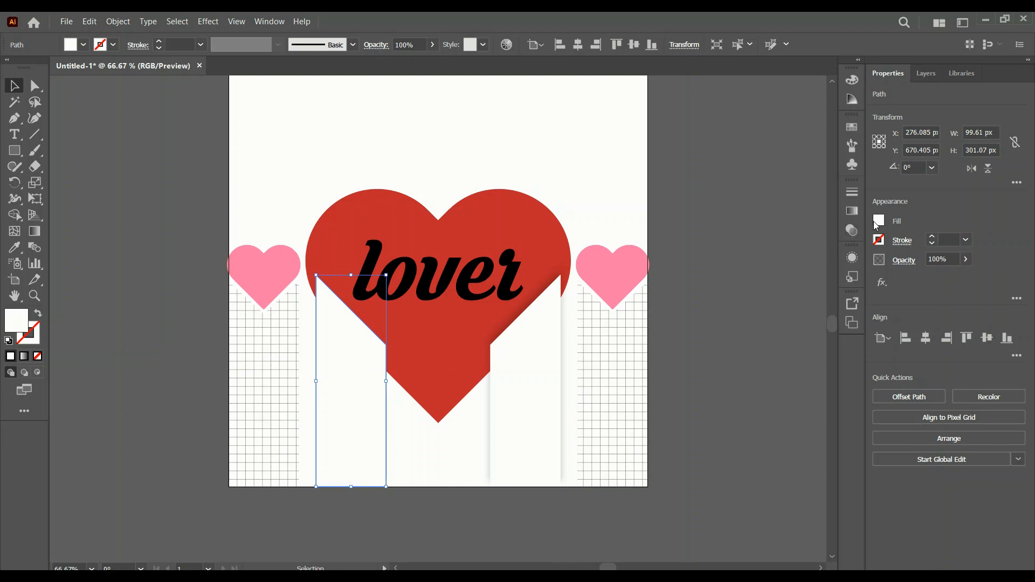
left_click(880, 283)
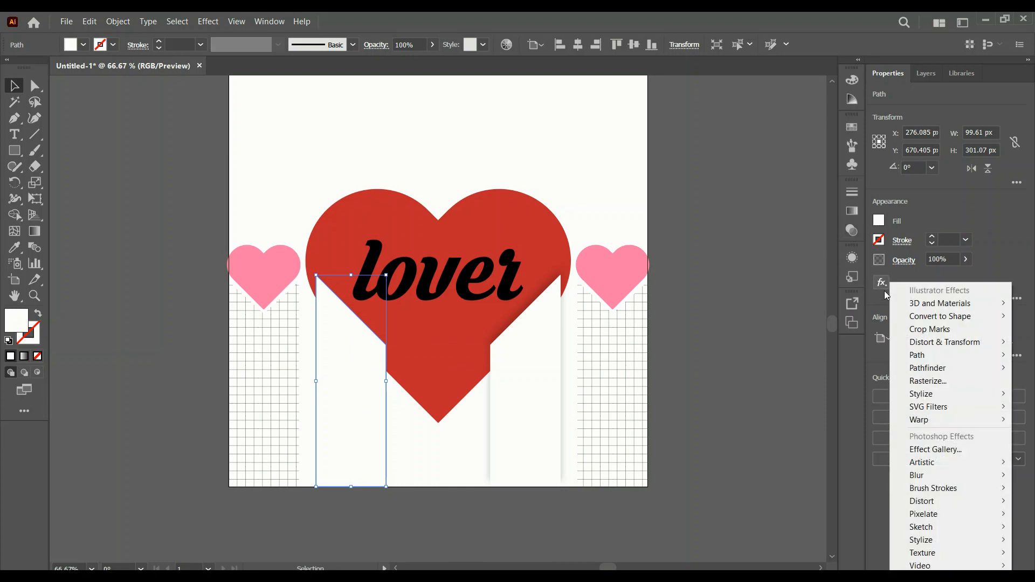
mouse_move(918, 400)
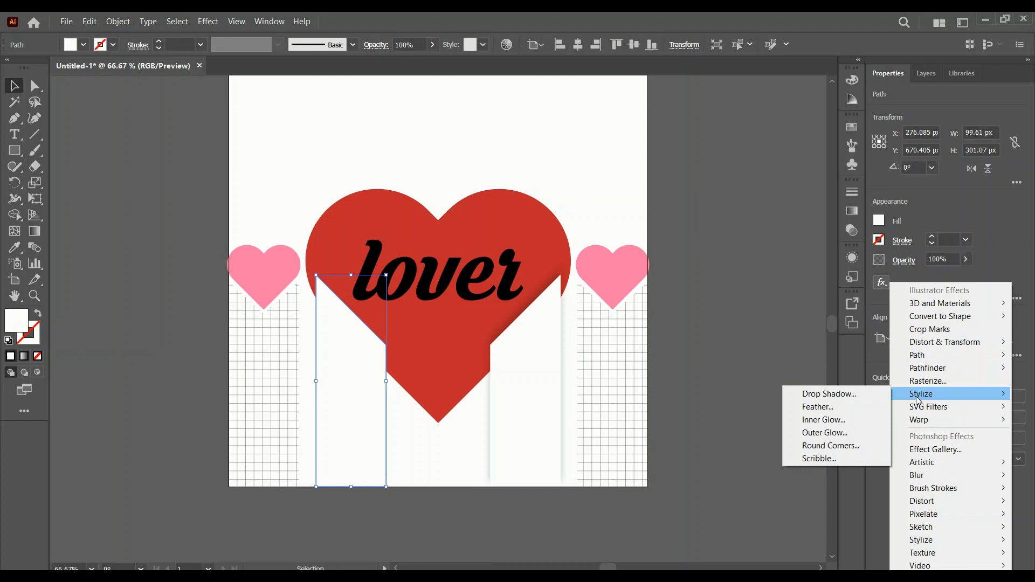
left_click(844, 394)
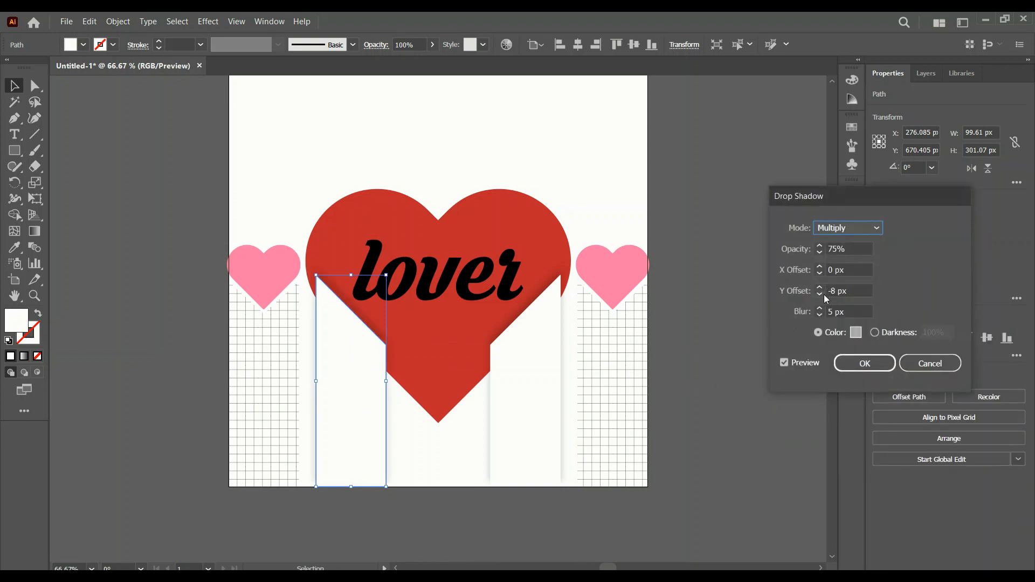
Try different Y offsets for the left inner bar's drop shadow, returning to -8 px.
left_click(819, 288)
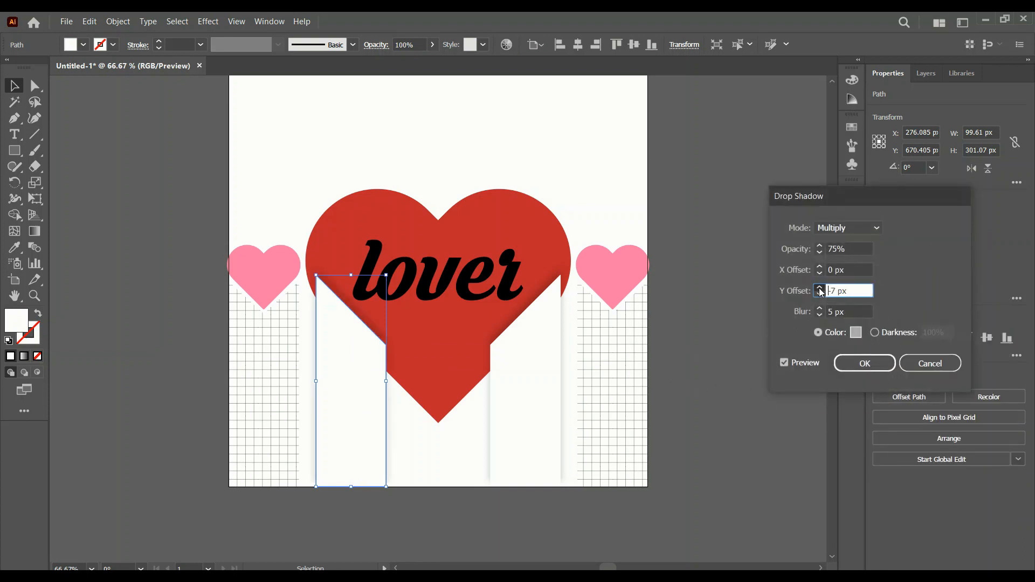
left_click(820, 288)
left_click(819, 289)
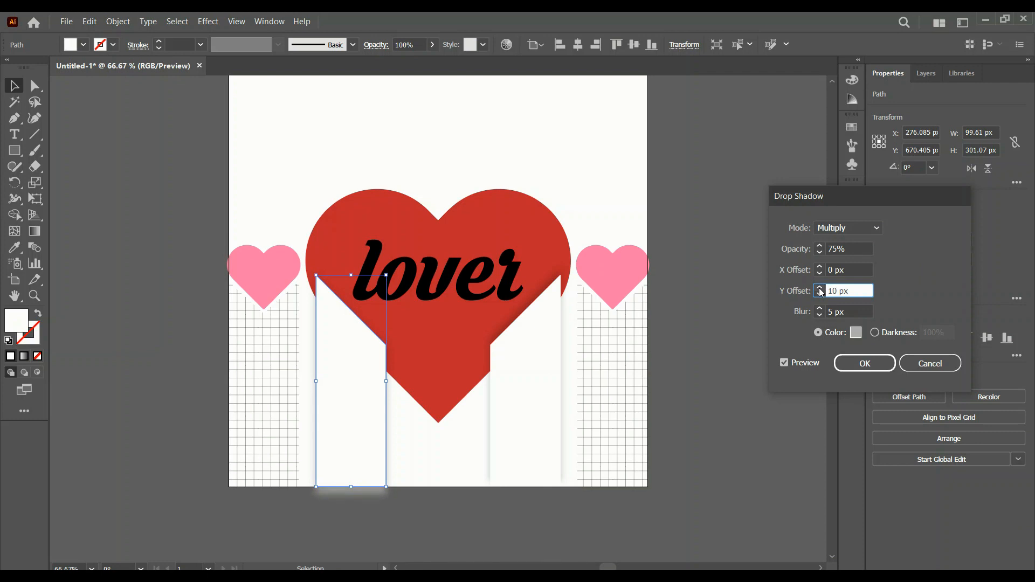
left_click(820, 294)
left_click(820, 294)
left_click(819, 294)
left_click(820, 295)
left_click(820, 294)
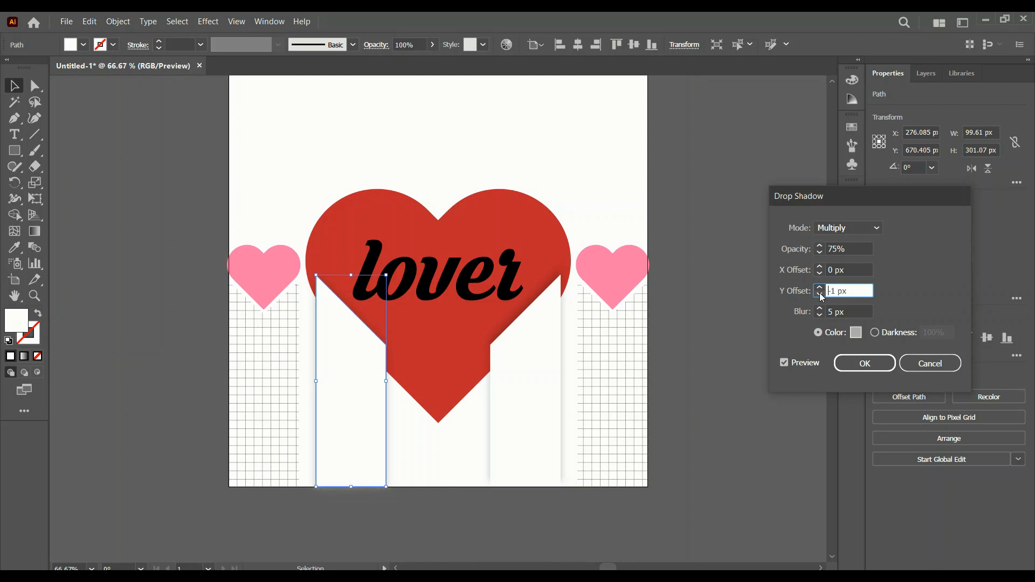
left_click(819, 294)
left_click(820, 294)
left_click(819, 294)
left_click(820, 295)
Set the X offset of the left inner bar's drop shadow to 8 px.
left_click(819, 267)
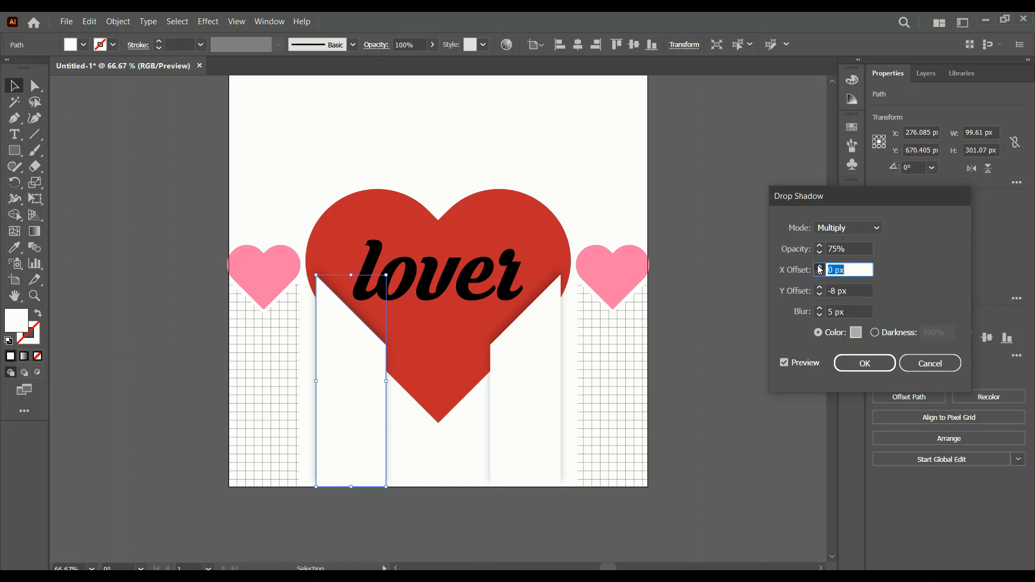
left_click(818, 267)
left_click(819, 267)
left_click(818, 267)
left_click(820, 274)
left_click(819, 273)
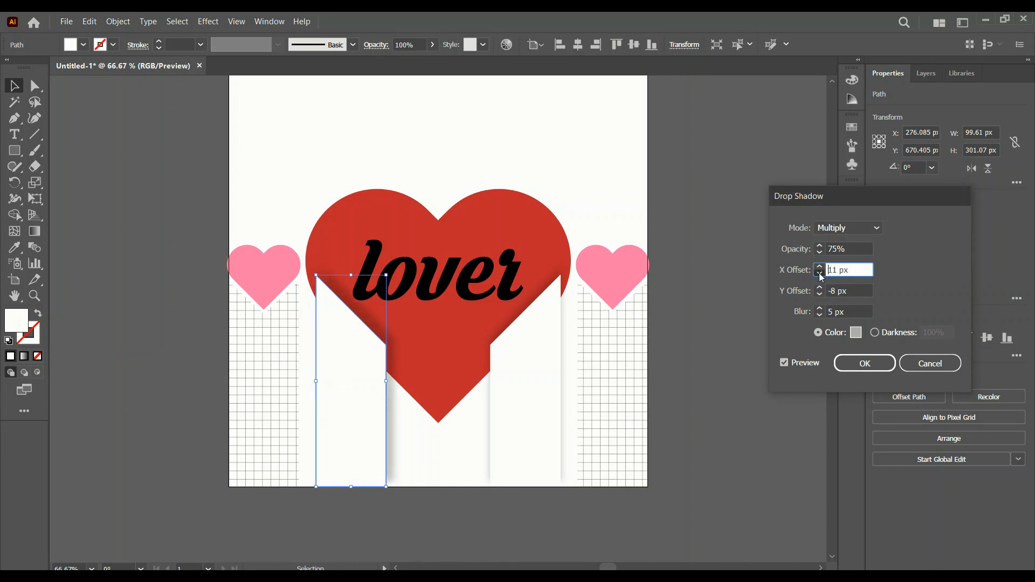
left_click(820, 274)
left_click(819, 273)
left_click(820, 274)
left_click(819, 267)
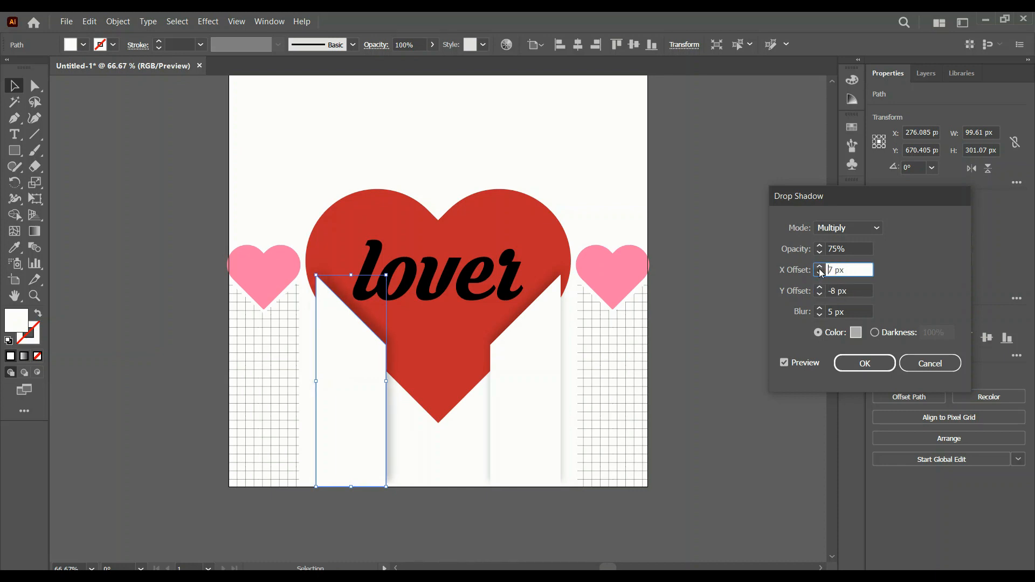
Set the shadow's Y offset to 0 px, apply the effect to the left inner bar and deselect it.
left_click(819, 296)
left_click(819, 296)
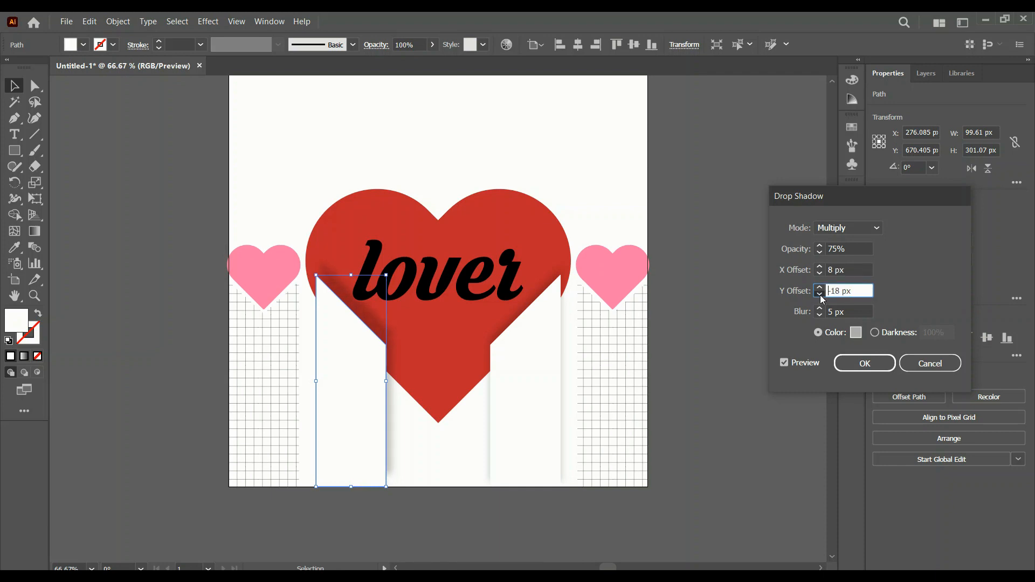
left_click(820, 295)
left_click(821, 288)
left_click(819, 288)
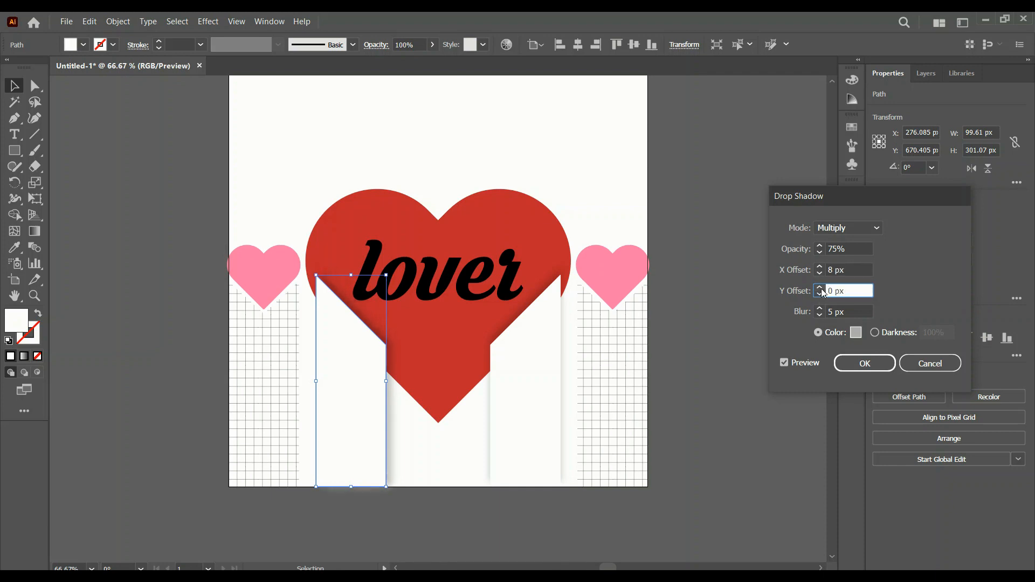
left_click(851, 365)
left_click(723, 408)
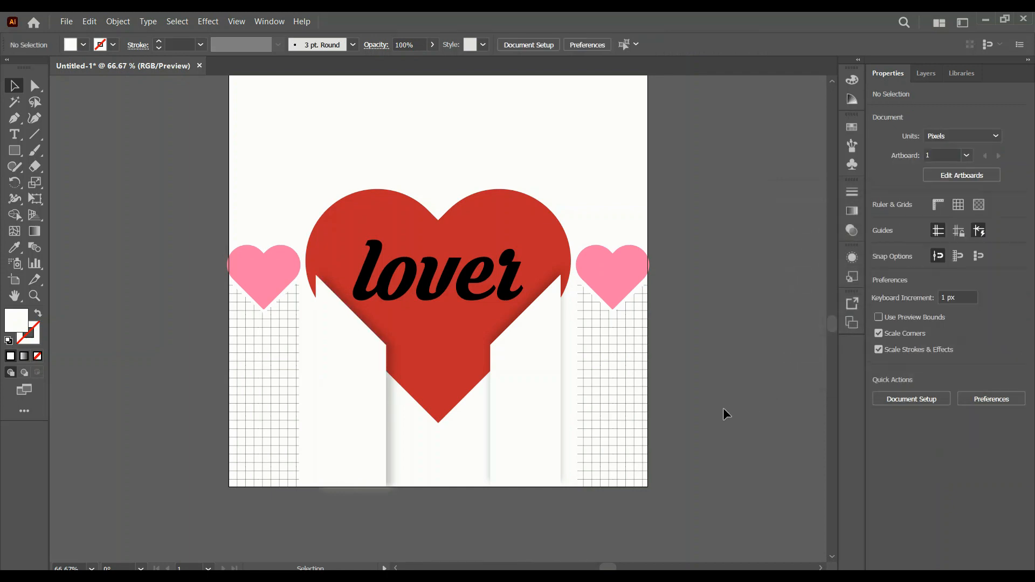
Change the fill of the "lover" text on the large heart to white.
left_click(457, 285)
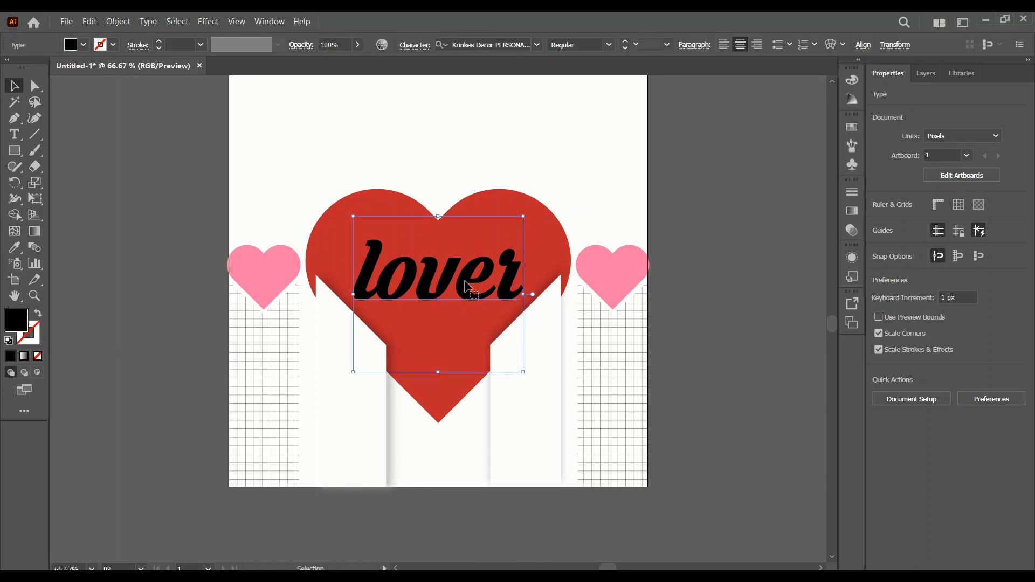
left_click(878, 221)
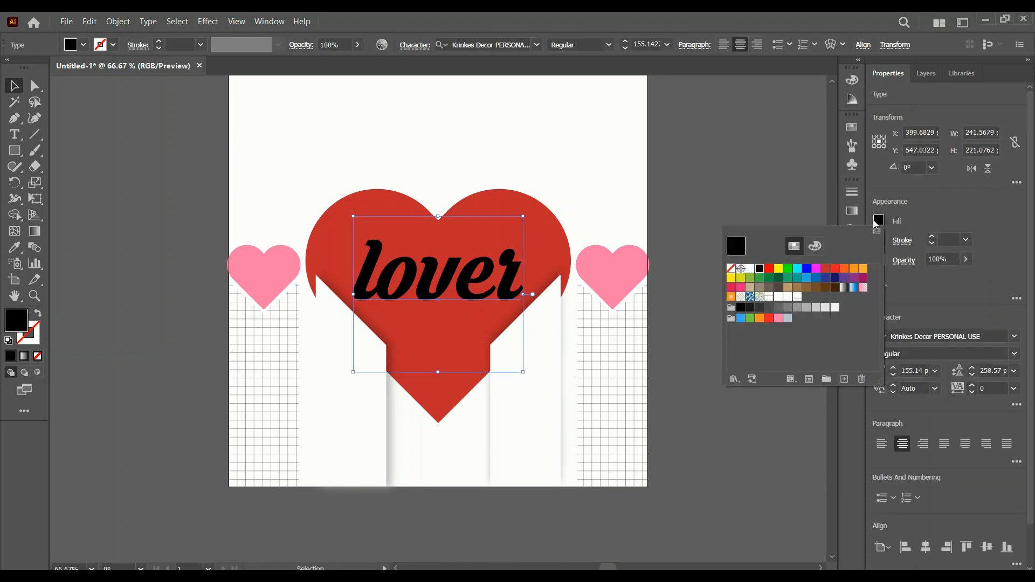
left_click(750, 269)
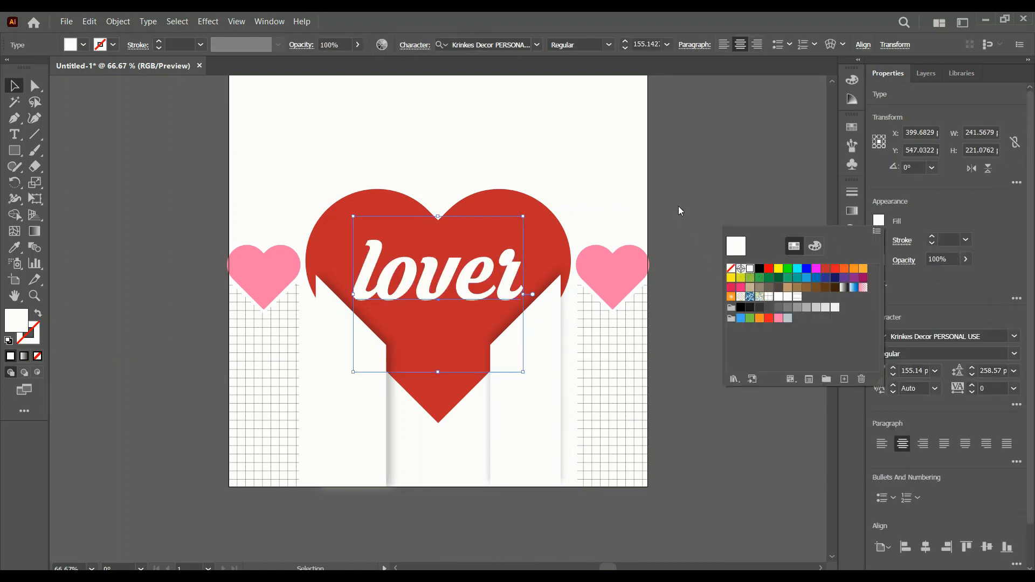
left_click(678, 207)
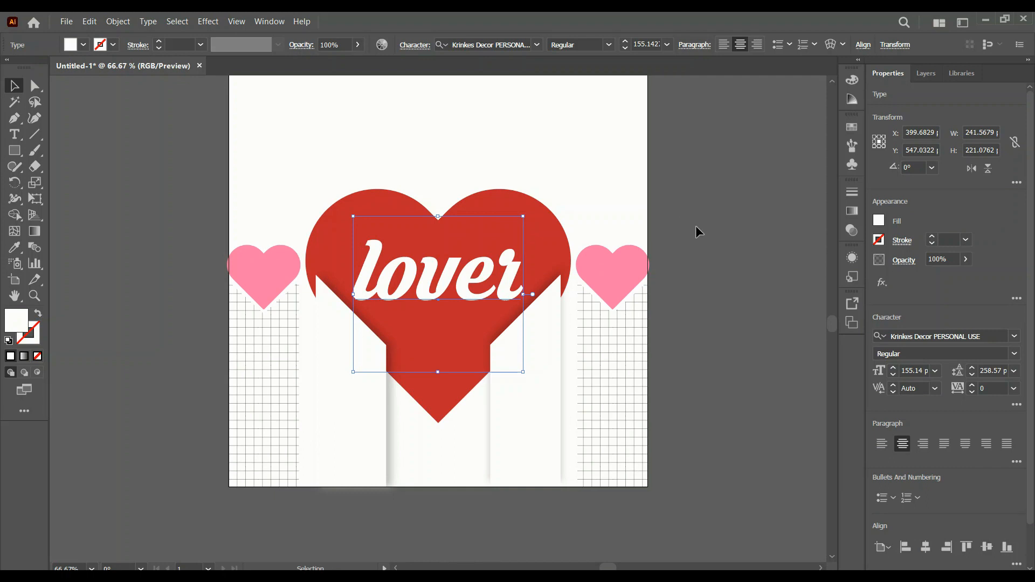
Nudge the "lover" text 4 px to the right and deselect it.
key("Right")
key("Right")
key("Right")
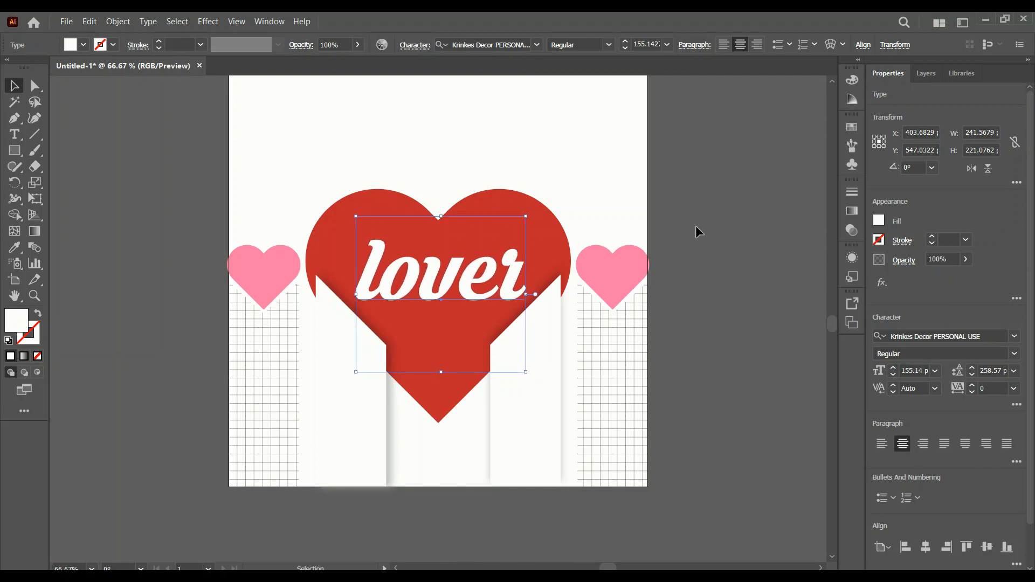
left_click(703, 254)
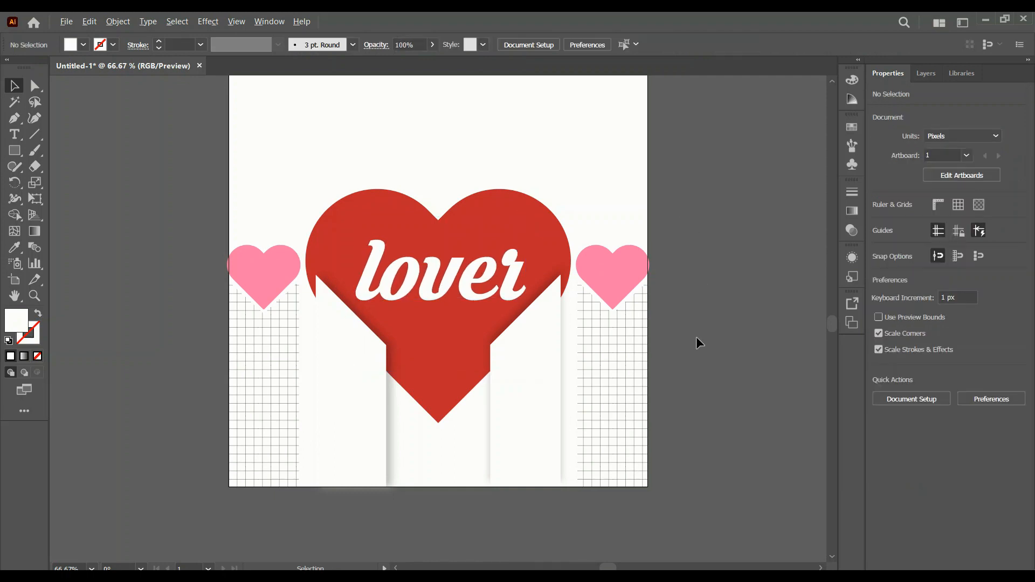
Draw a white rectangle without a stroke over the whole artboard, about 595 by 842 px.
scroll(697, 338, "down", 1)
scroll(696, 333, "up", 1)
scroll(301, 334, "down", 1)
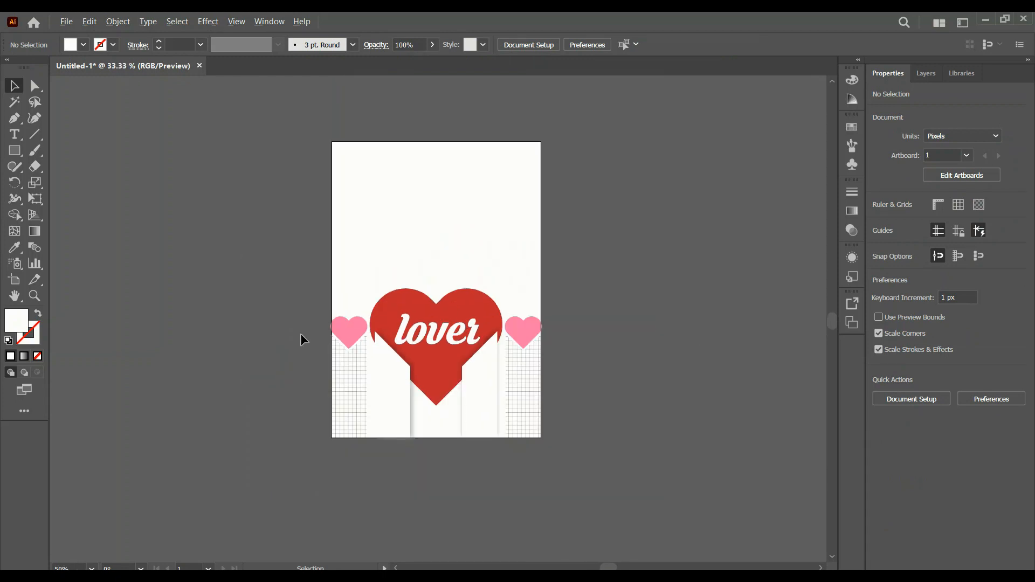
scroll(529, 345, "up", 3)
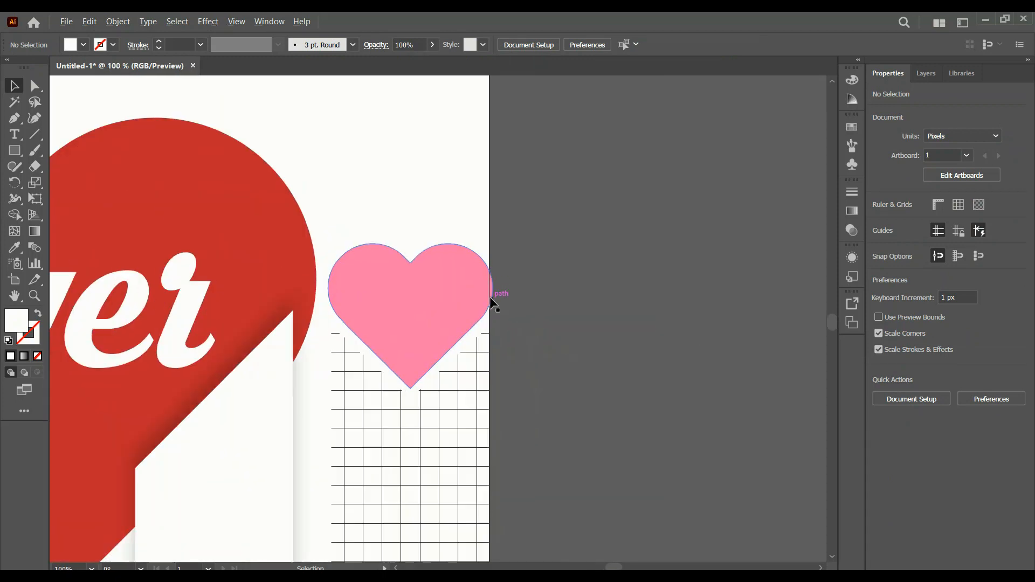
scroll(491, 301, "up", 1)
scroll(490, 300, "down", 5)
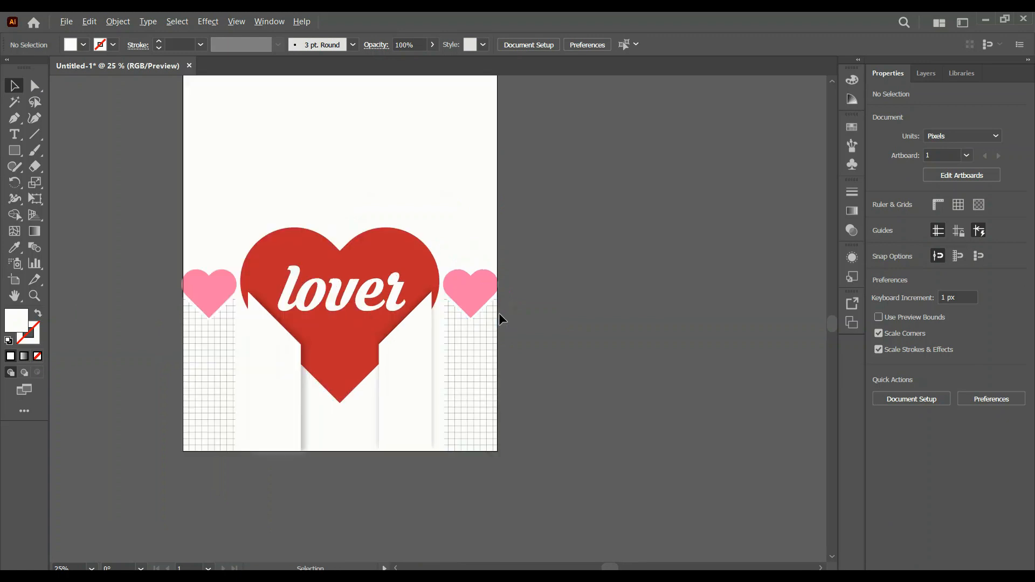
scroll(499, 319, "up", 1)
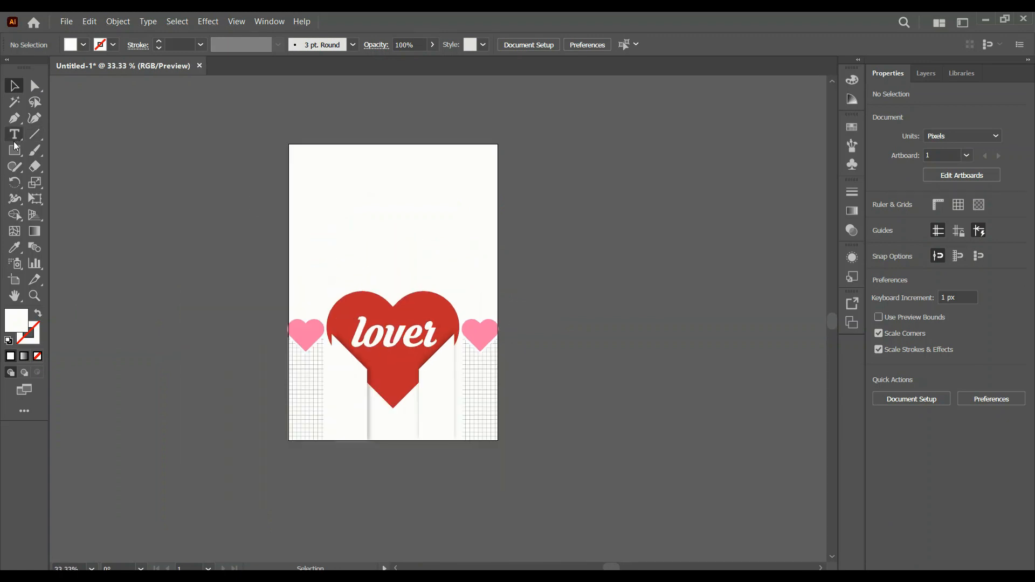
left_click(16, 149)
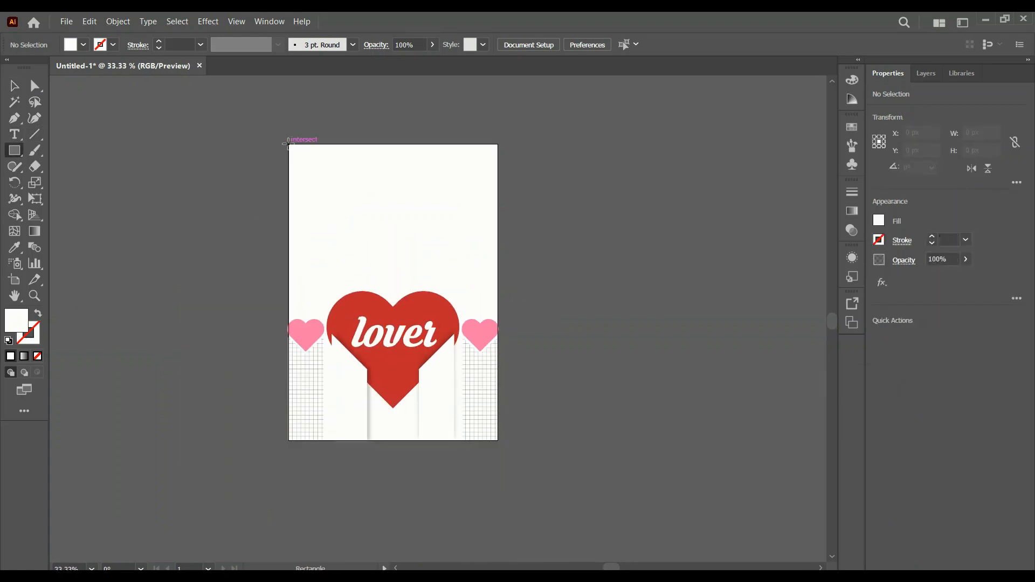
left_click_drag(286, 143, 498, 441)
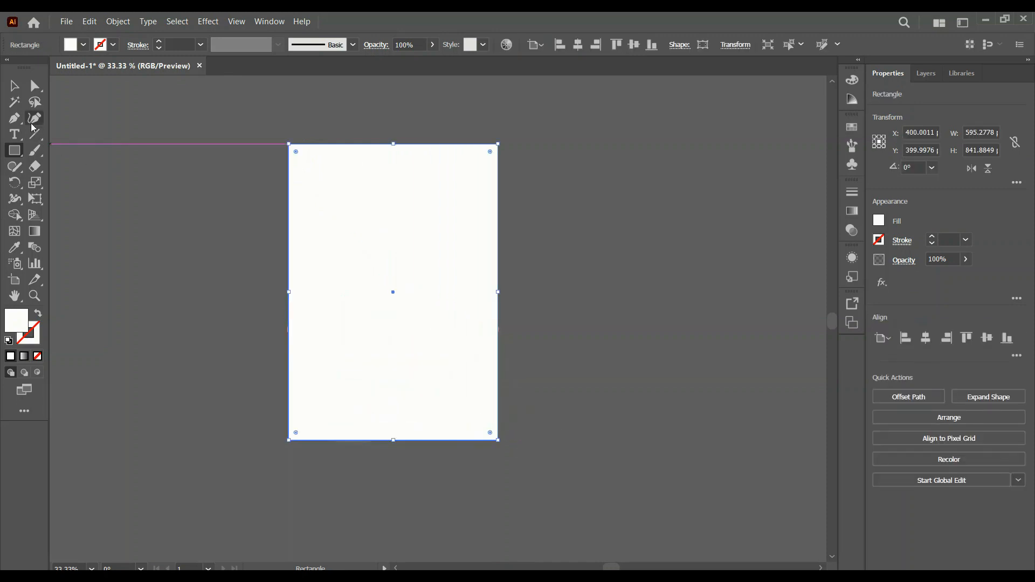
Place a copy of the artboard-sized white rectangle outside the artboard, to its right.
left_click(14, 85)
left_click(139, 230)
left_click(340, 257)
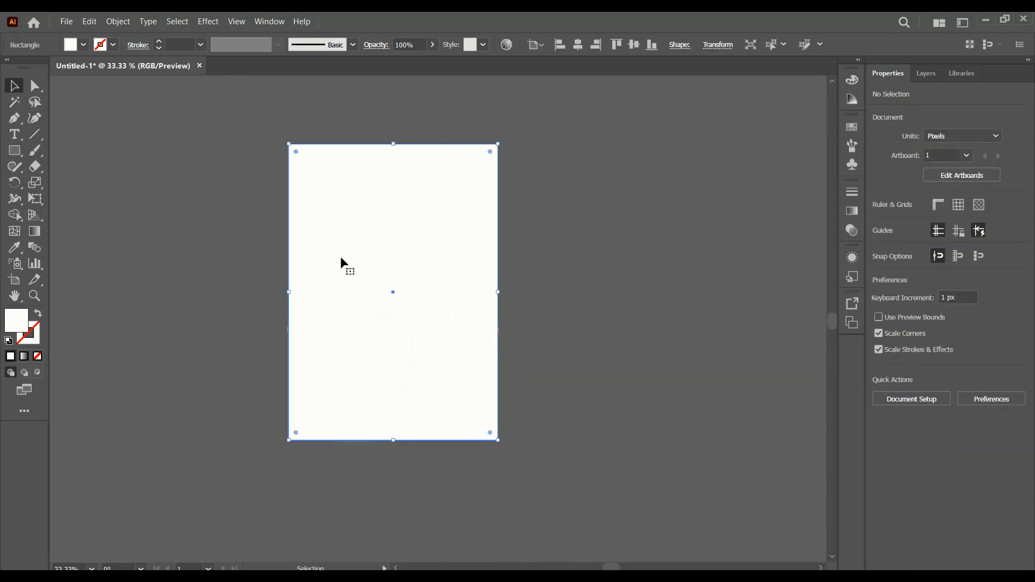
left_click_drag(341, 256, 649, 241)
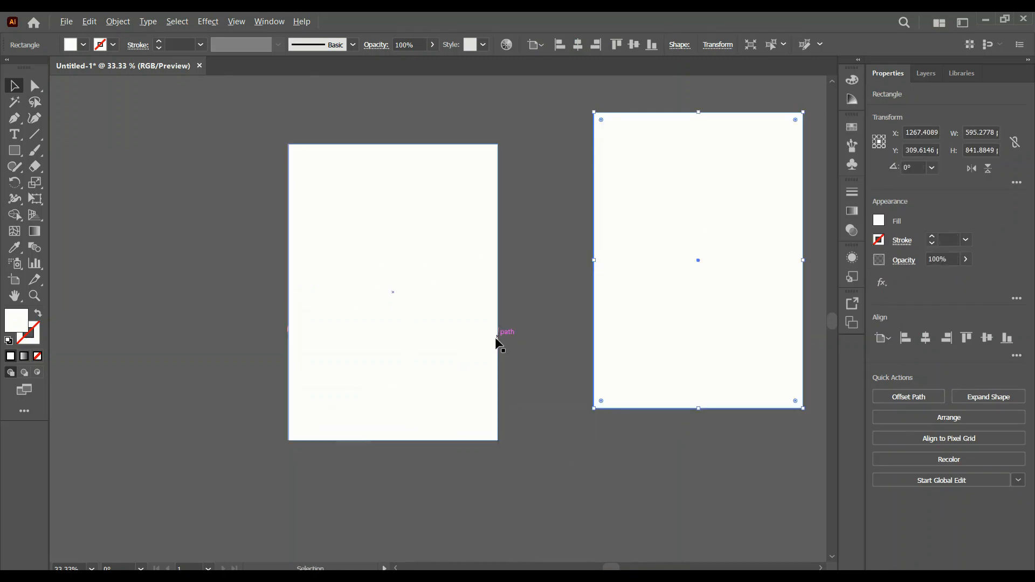
Select both small pink hearts together with the white rectangle covering the artboard.
scroll(484, 342, "up", 4)
left_click(548, 293)
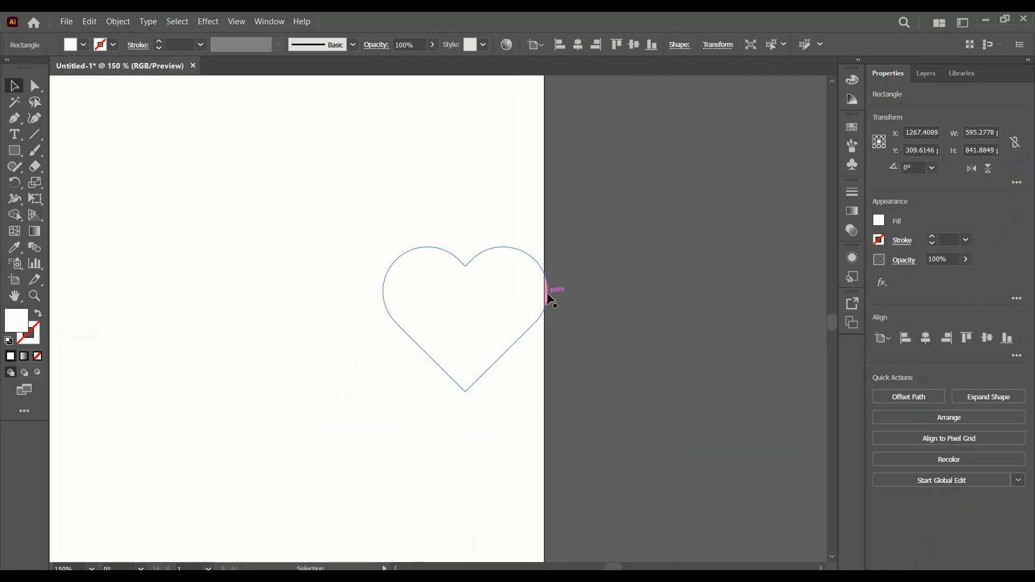
scroll(604, 327, "down", 2)
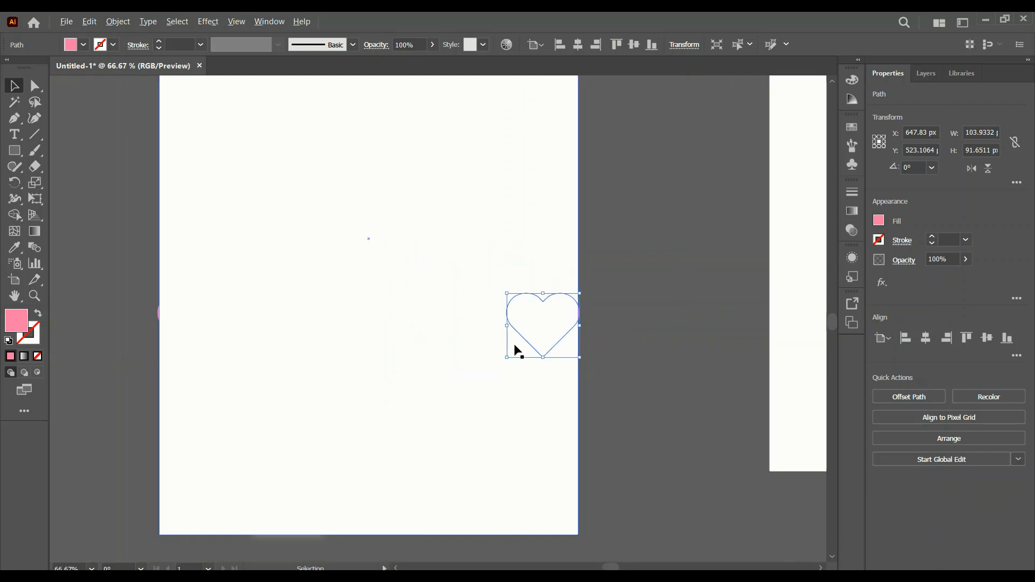
scroll(134, 336, "up", 3)
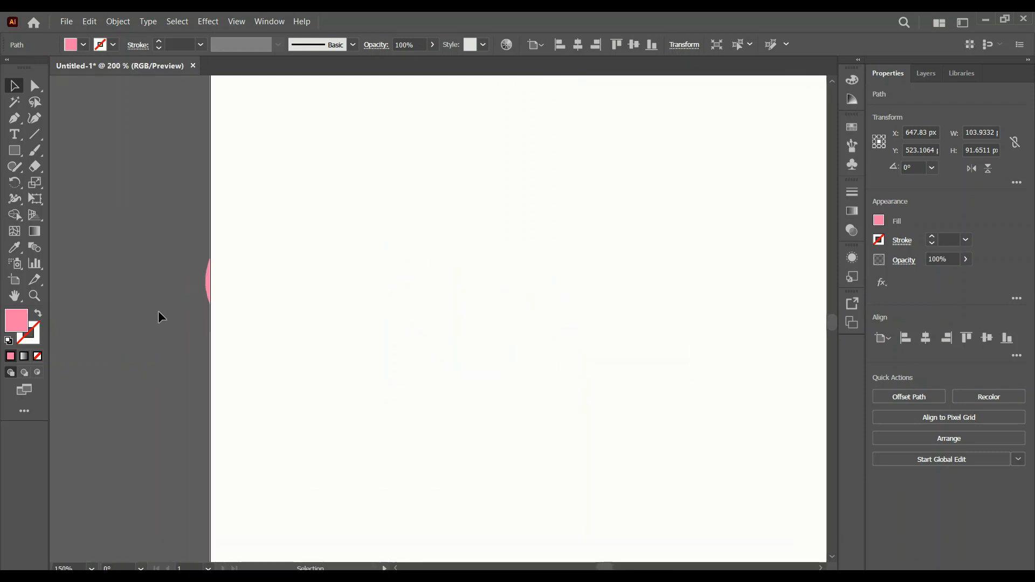
left_click(207, 291, "shift")
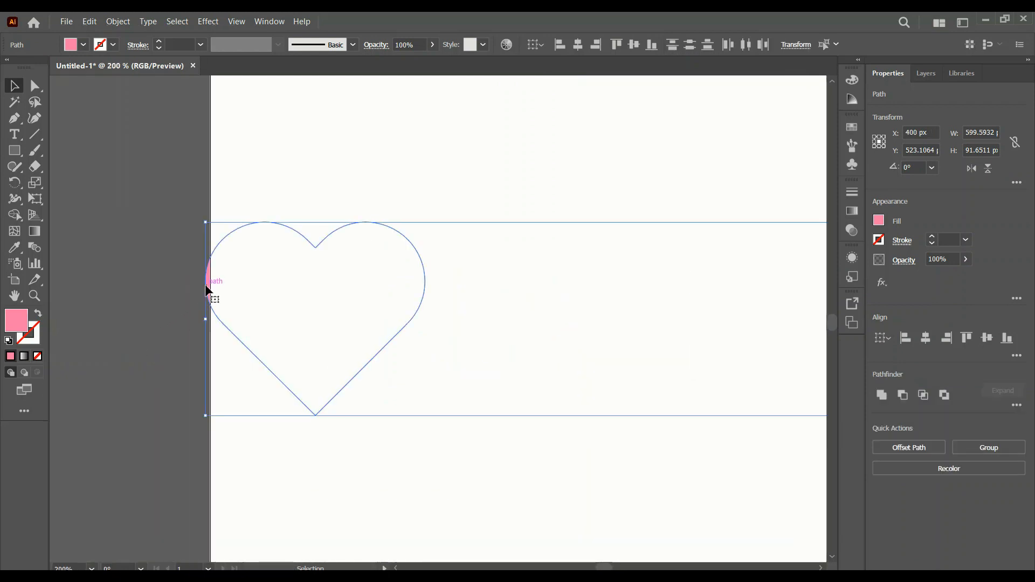
left_click(260, 193, "shift")
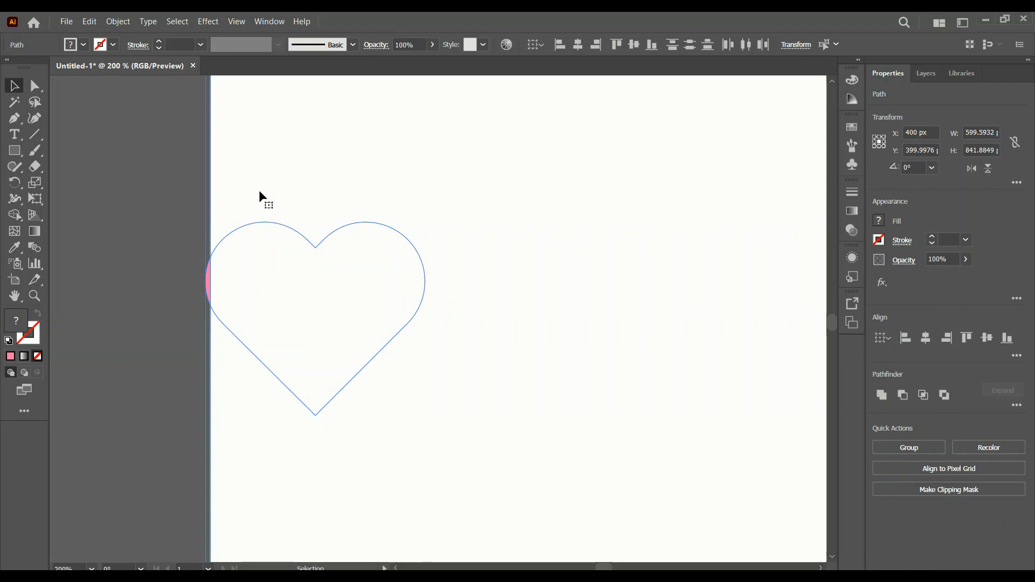
Remove the sliver of the left pink heart that extends past the artboard edge with the Shape Builder tool.
key("shift+m")
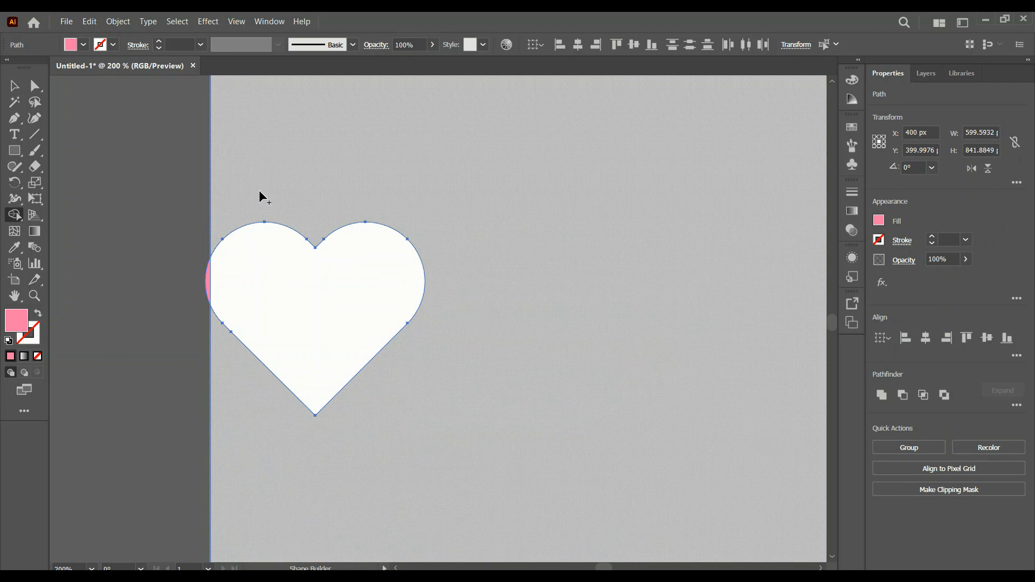
scroll(199, 316, "up", 3)
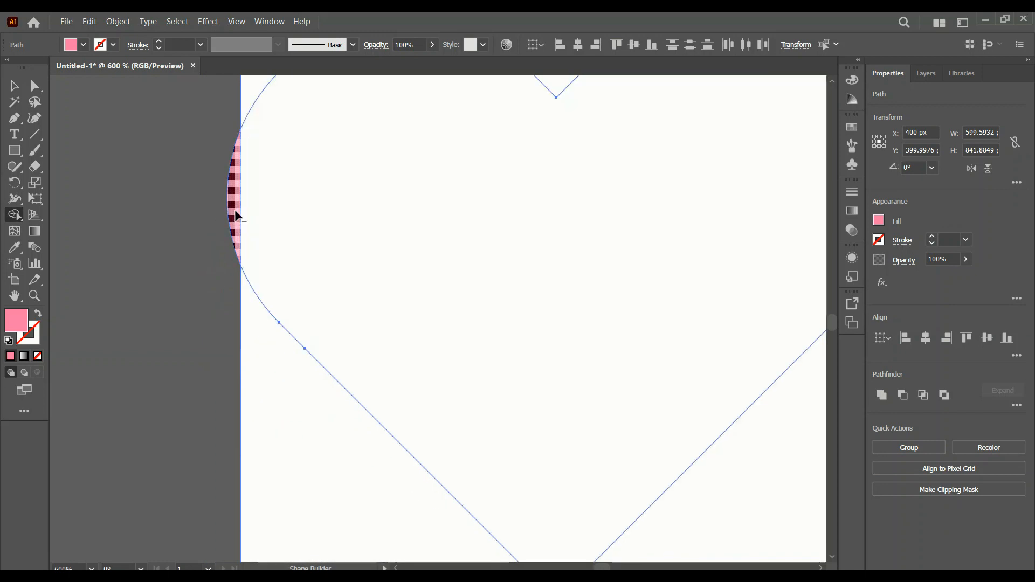
scroll(236, 216, "down", 4)
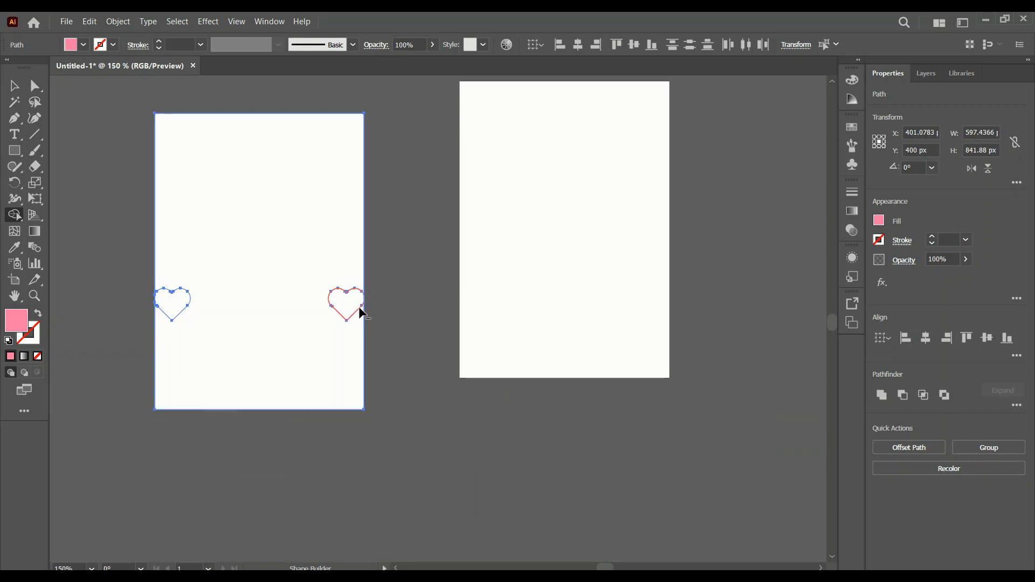
Remove the sliver of the right pink heart that extends past the artboard edge with the Shape Builder tool.
scroll(361, 312, "up", 3)
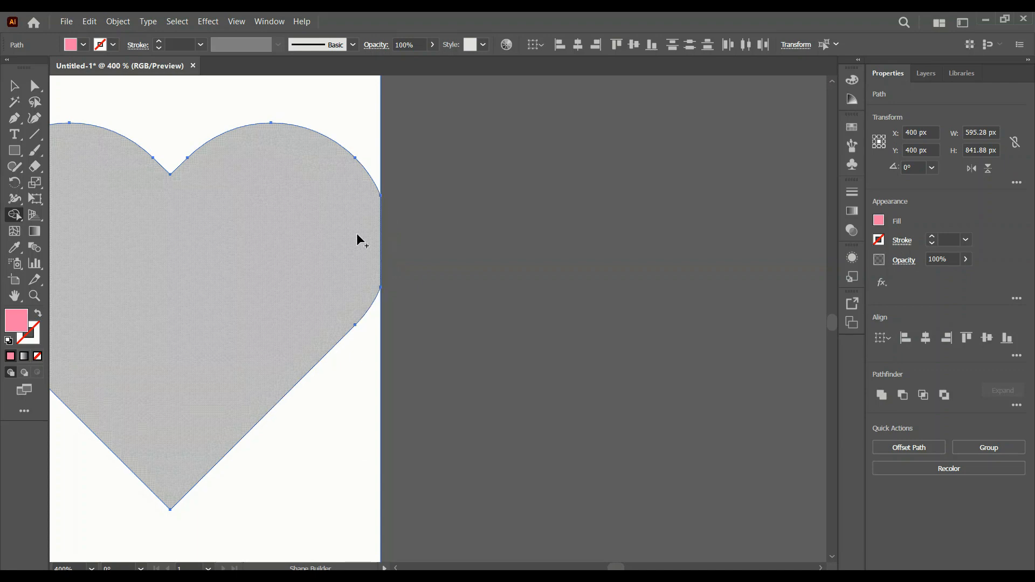
left_click(14, 87)
left_click(464, 256)
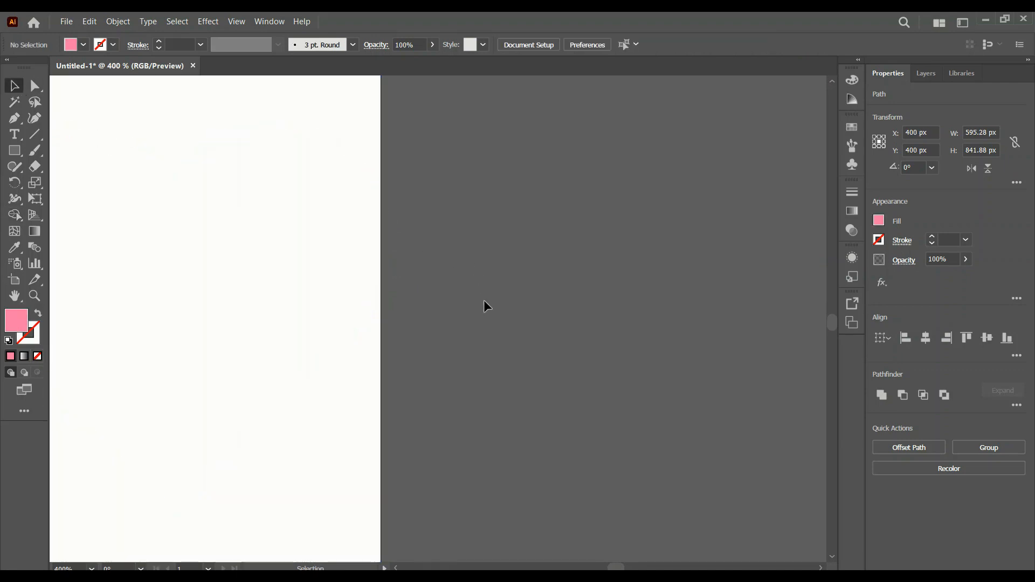
Move the white rectangle covering the artboard off to its right, over the other white rectangle.
scroll(483, 299, "down", 6)
left_click(390, 224)
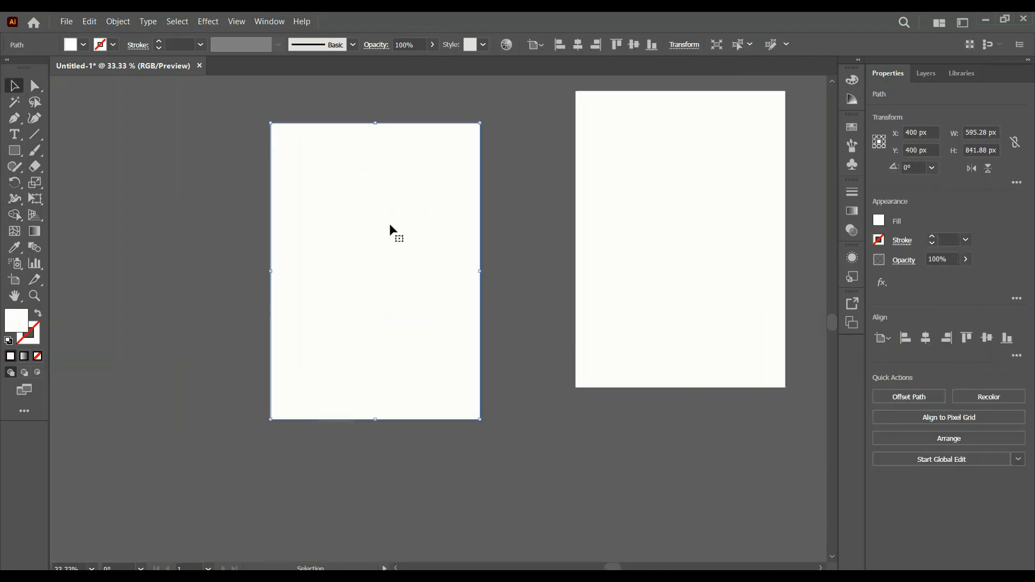
left_click_drag(389, 223, 692, 231)
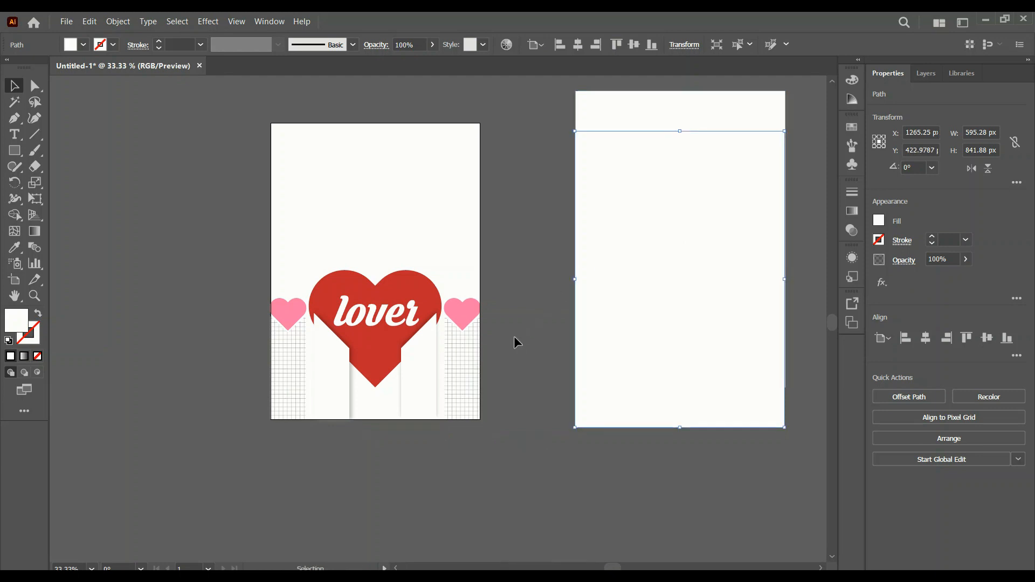
scroll(522, 356, "up", 1)
scroll(538, 431, "up", 1, "alt")
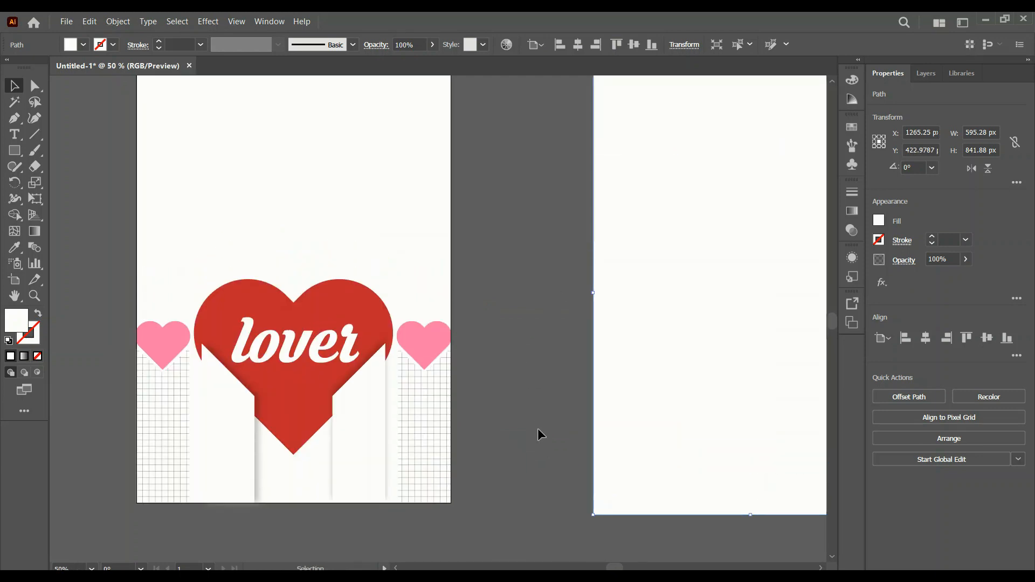
scroll(538, 430, "up", 1)
scroll(346, 239, "down", 1, "alt")
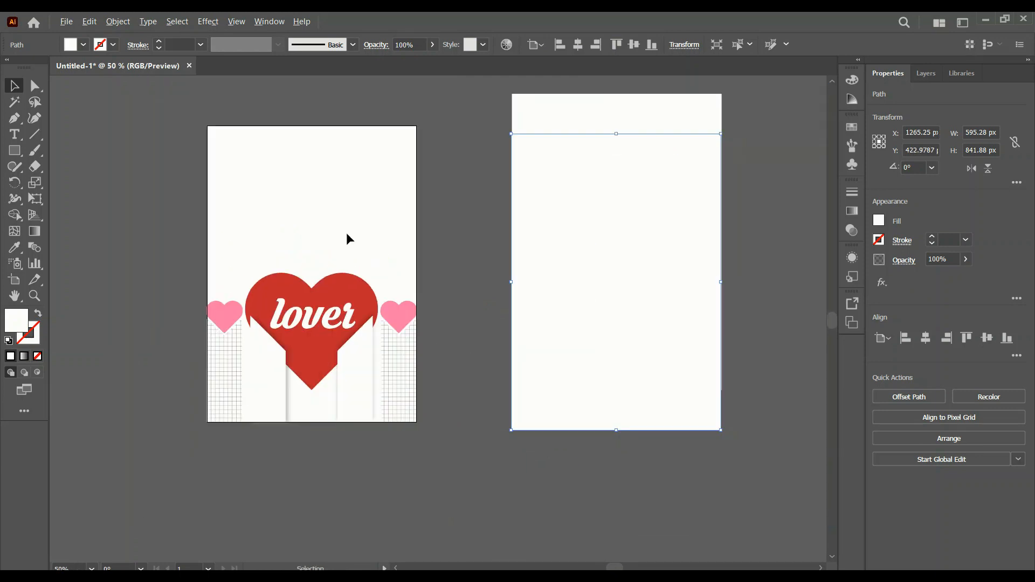
Place the linked image flat-lay-frame-with-white-flowers-background and position it so that it covers the whole artboard.
left_click(69, 23)
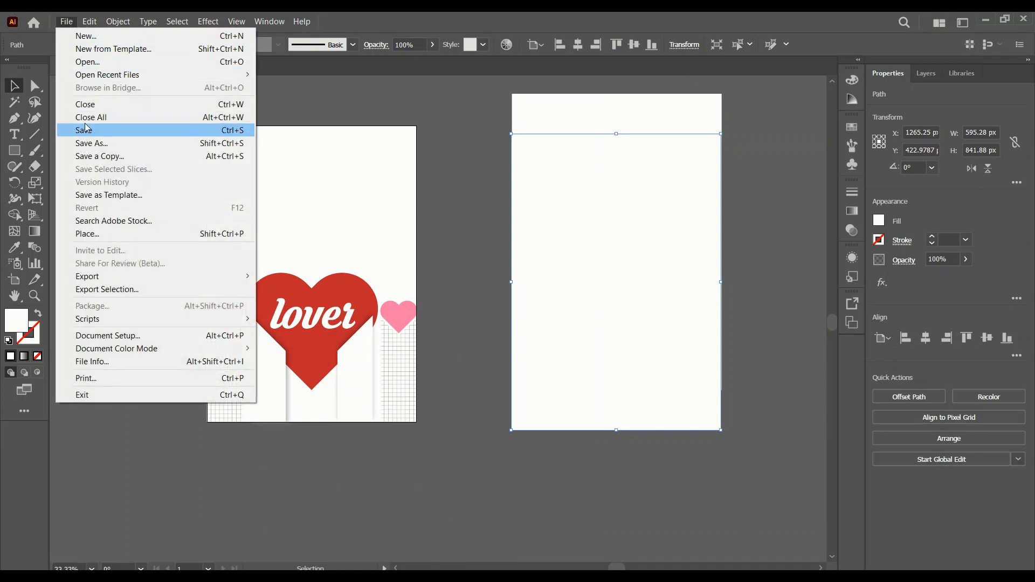
left_click(103, 231)
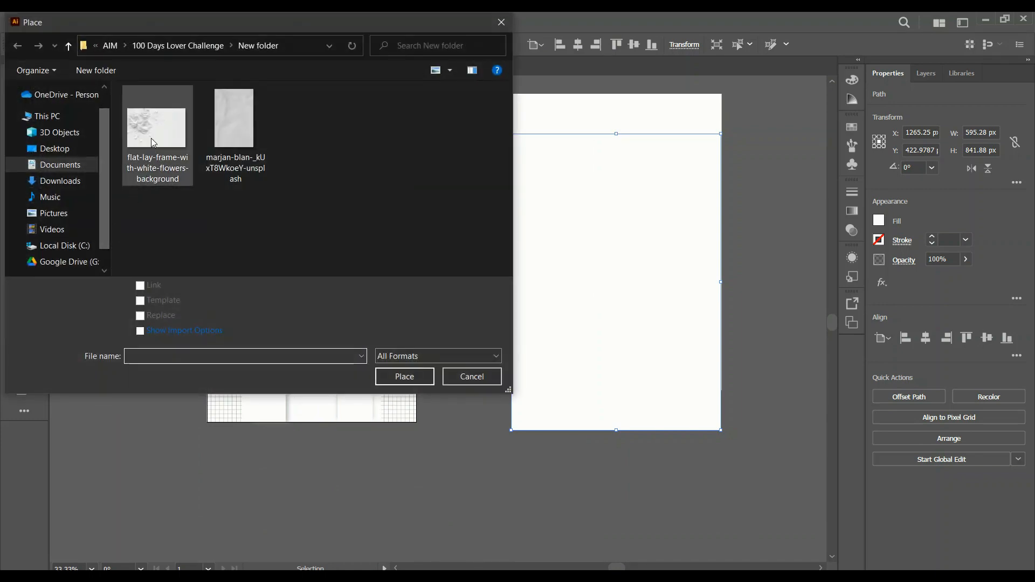
left_click(155, 128)
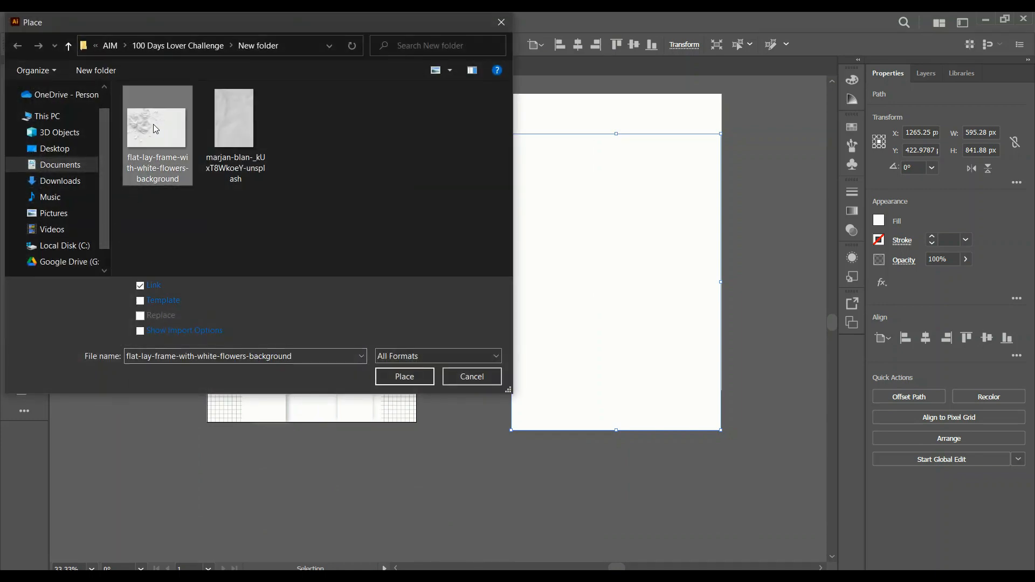
left_click(401, 376)
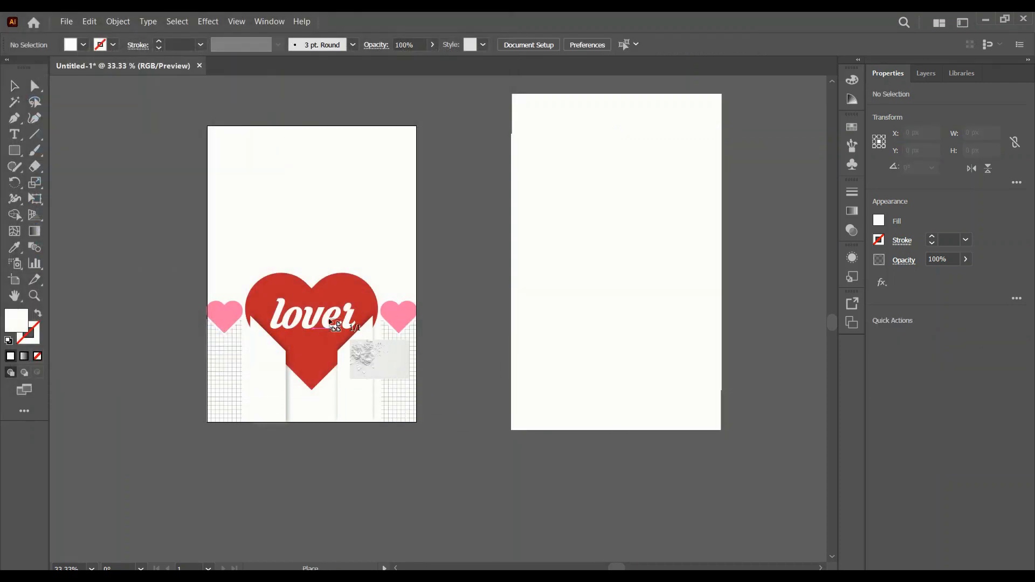
left_click(154, 178)
left_click_drag(493, 335, 381, 275)
Bring the upper white rectangle beside the artboard to the front and centre it on the artboard at X 400, Y 400 px.
left_click(653, 335)
right_click(653, 332)
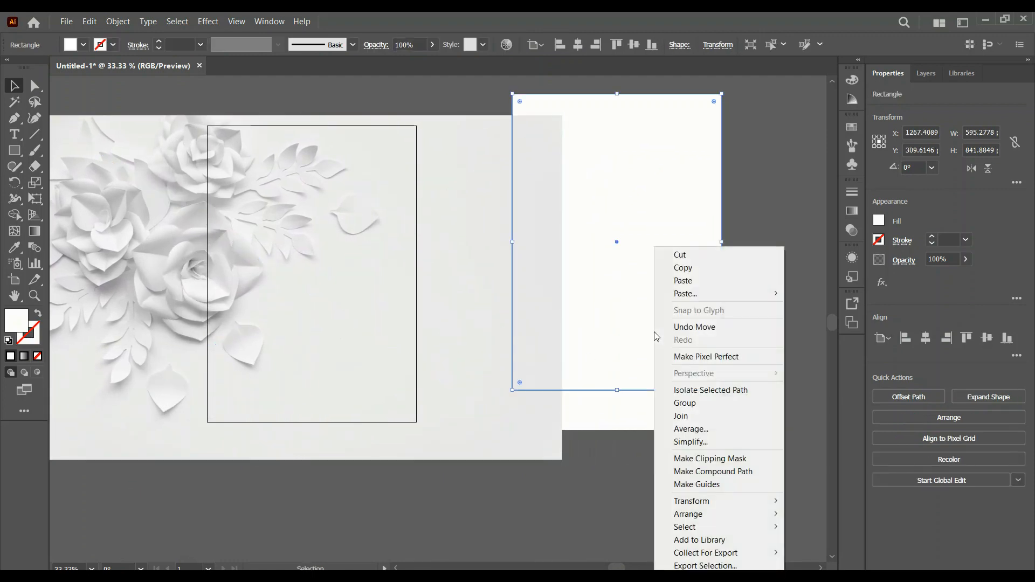
mouse_move(744, 515)
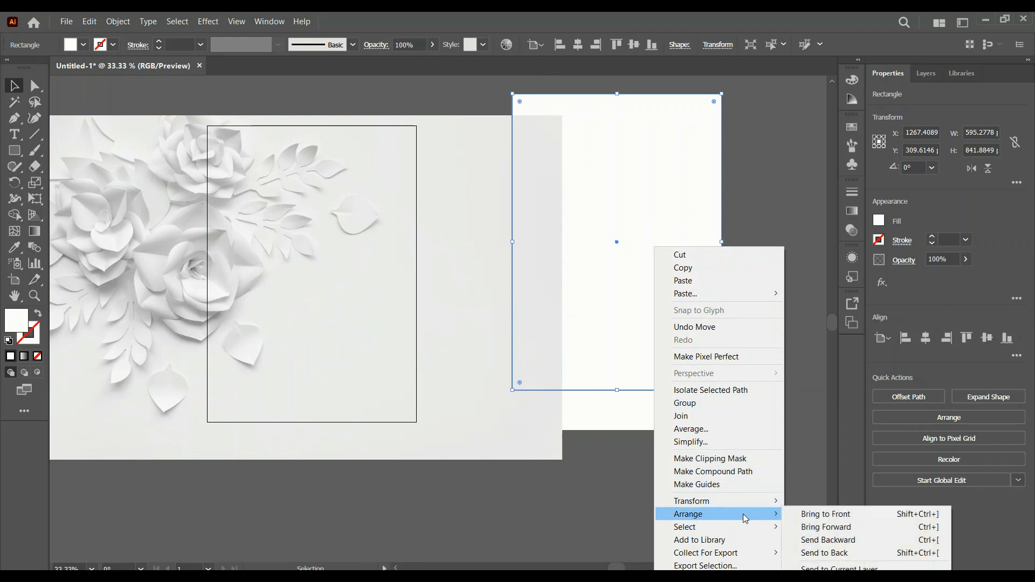
left_click(803, 515)
left_click_drag(575, 318, 277, 349)
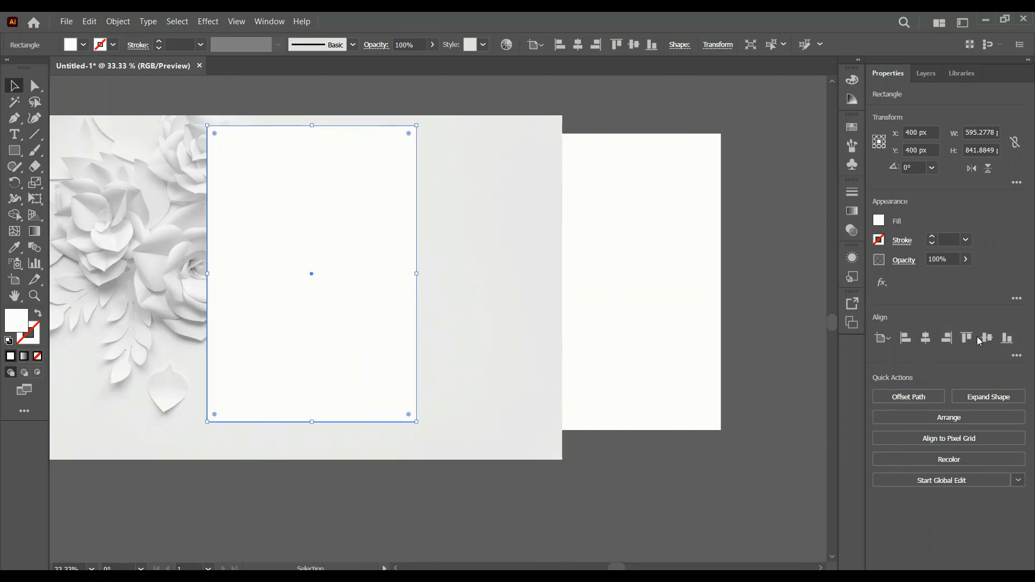
Clip the flower image to the white rectangle with a clipping mask and send the clipped image behind all the artwork.
left_click(461, 330, "shift")
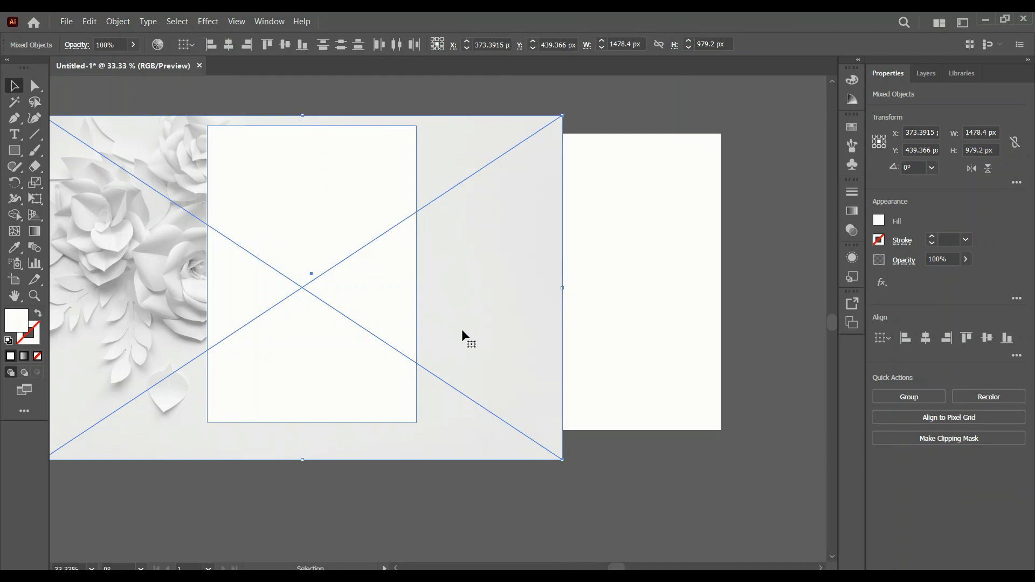
key("ctrl+7")
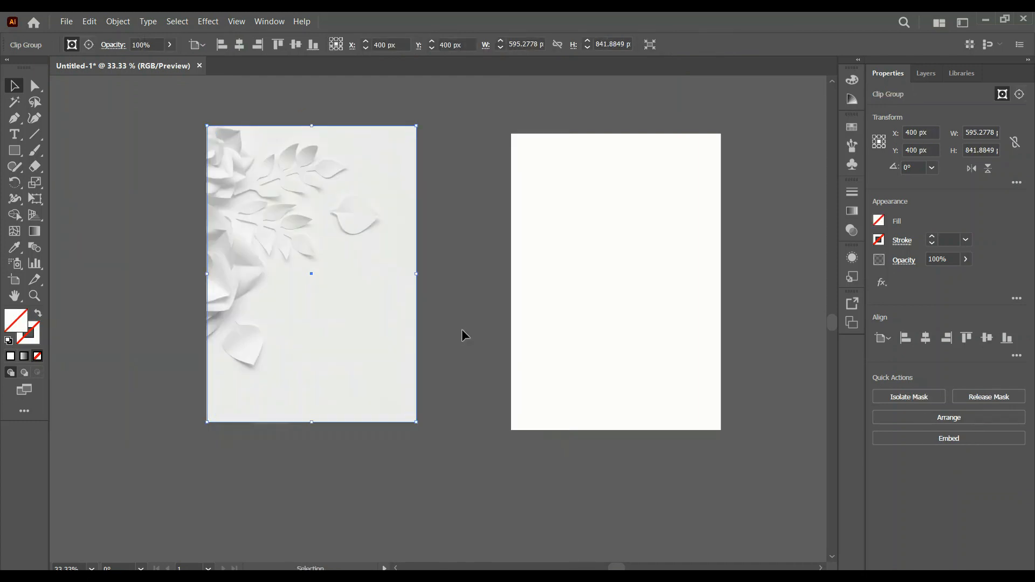
right_click(341, 322)
mouse_move(392, 266)
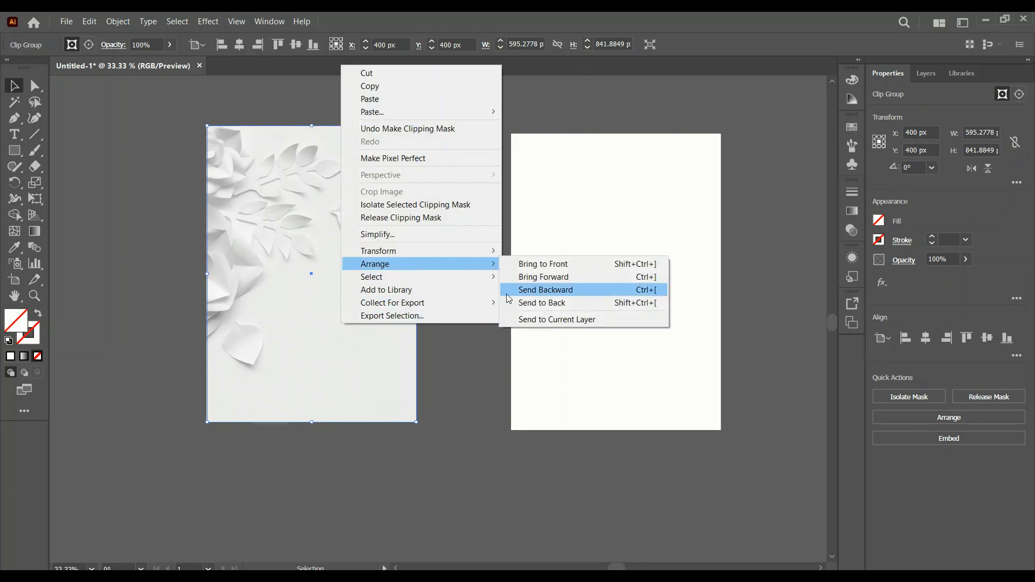
left_click(524, 303)
left_click(456, 332)
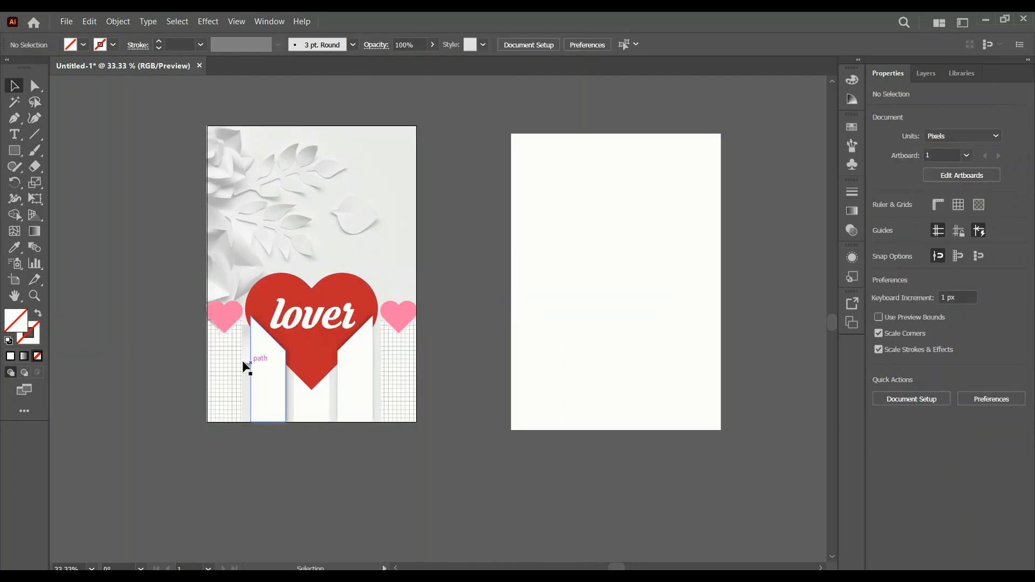
Lower the clipped flower background's opacity to 59%.
scroll(154, 335, "up", 1)
scroll(300, 203, "up", 2)
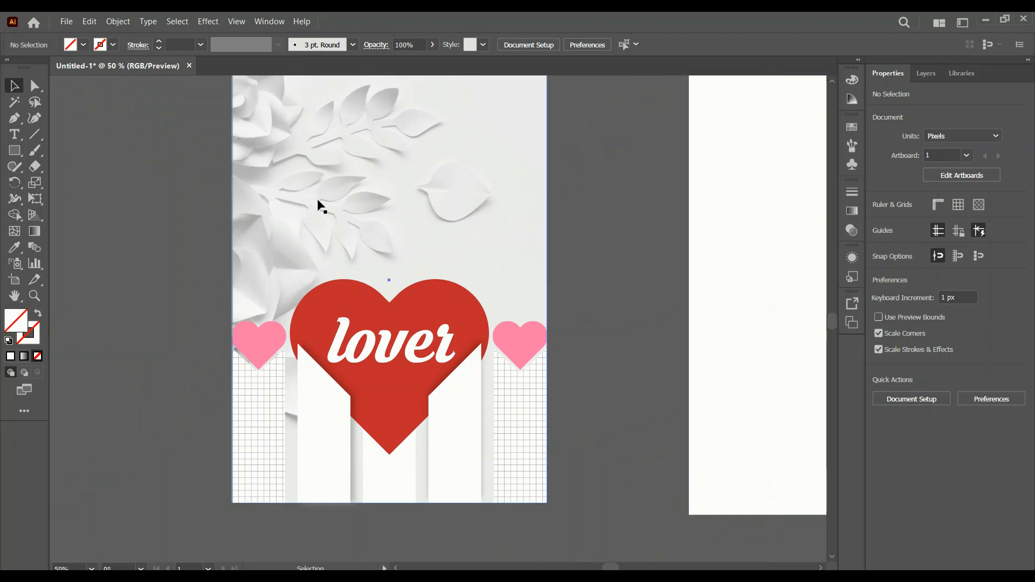
left_click(324, 204)
left_click(964, 260)
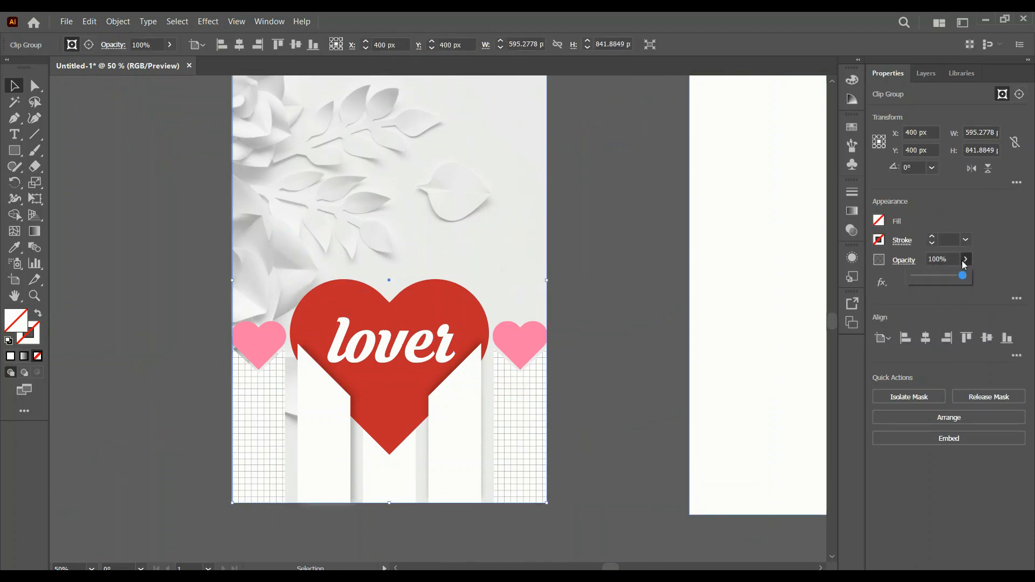
left_click_drag(963, 277, 942, 279)
left_click(746, 277)
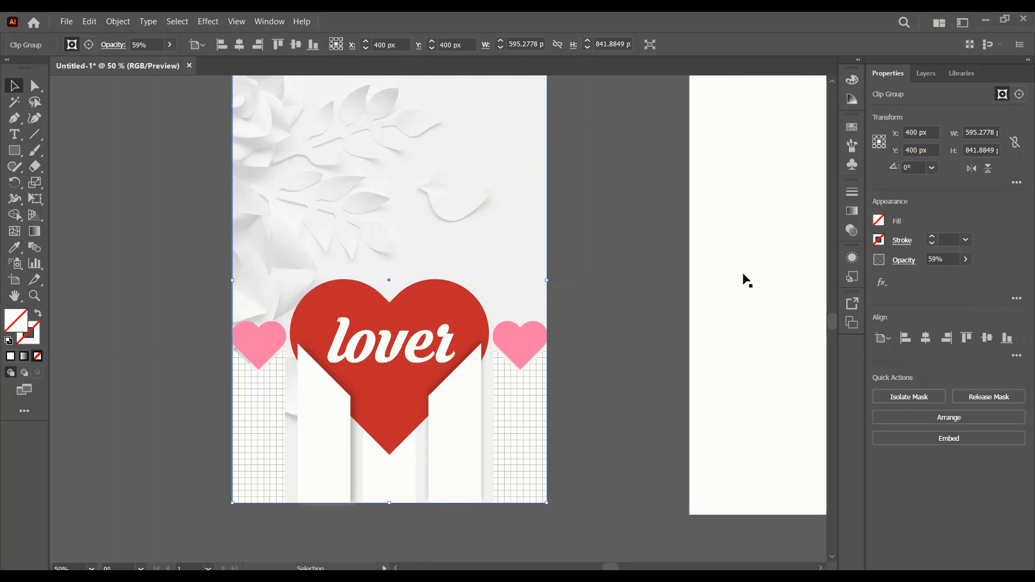
Move the remaining white rectangle onto the artboard and send it behind all the artwork.
left_click_drag(714, 280, 283, 278)
right_click(283, 276)
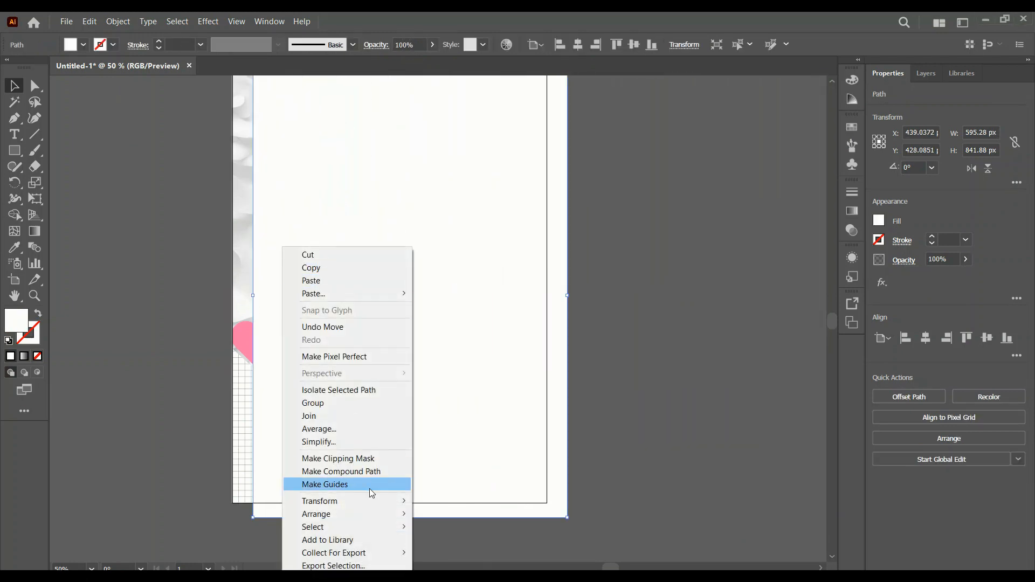
mouse_move(389, 517)
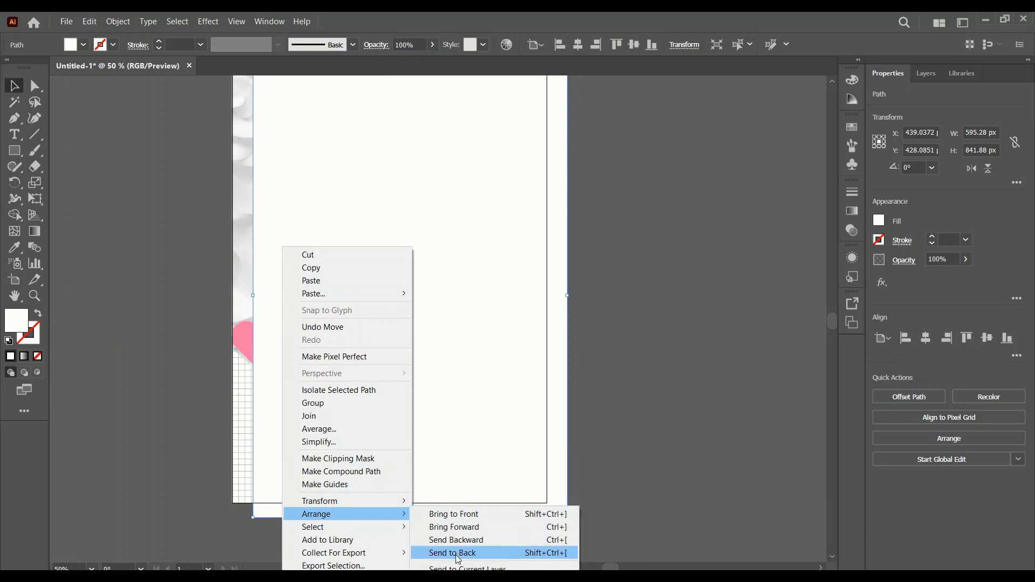
left_click(455, 553)
Bring the white rectangle forward one level and align it to the artboard's right edge and vertical centre.
right_click(517, 269)
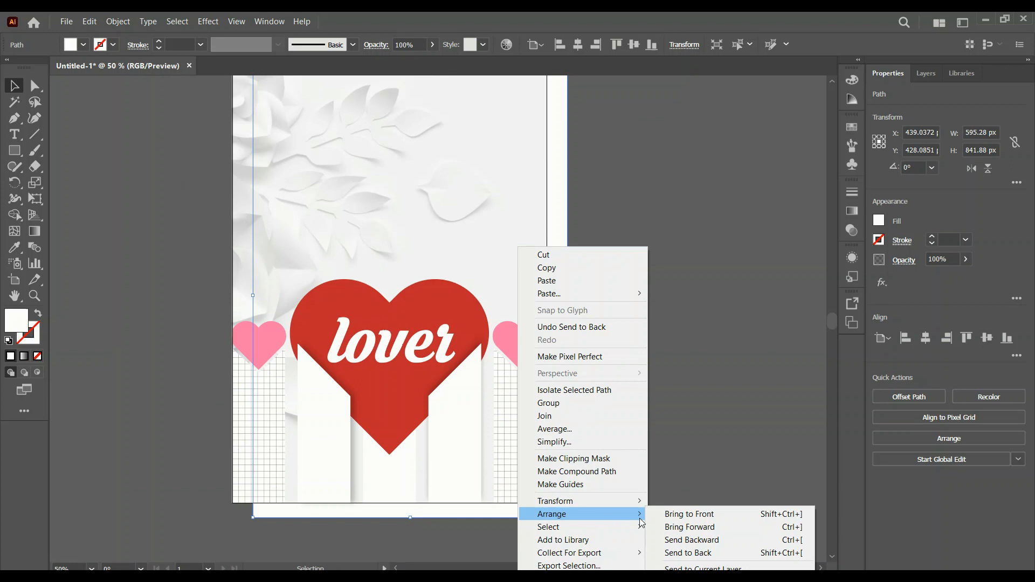
left_click(680, 527)
left_click(950, 340)
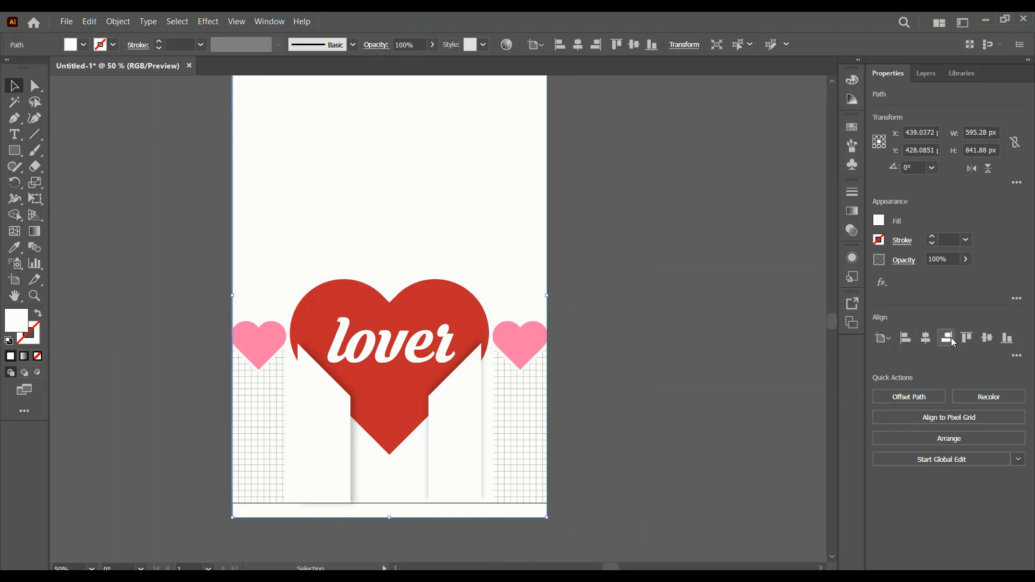
left_click(987, 338)
Try the Multiply, Darken and Overlay blending modes on the white rectangle over the flower background.
left_click(900, 262)
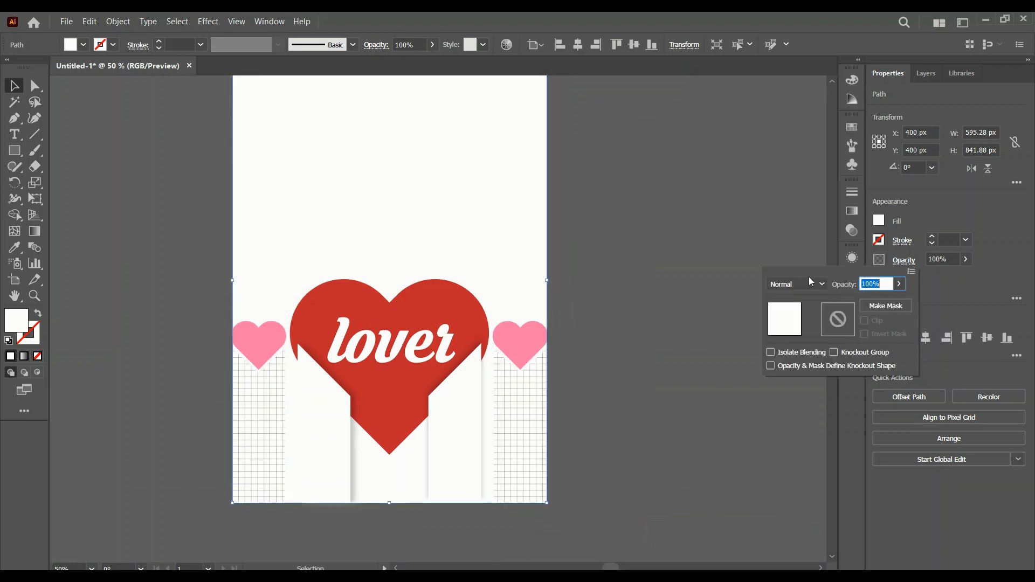
left_click(796, 284)
left_click(793, 331)
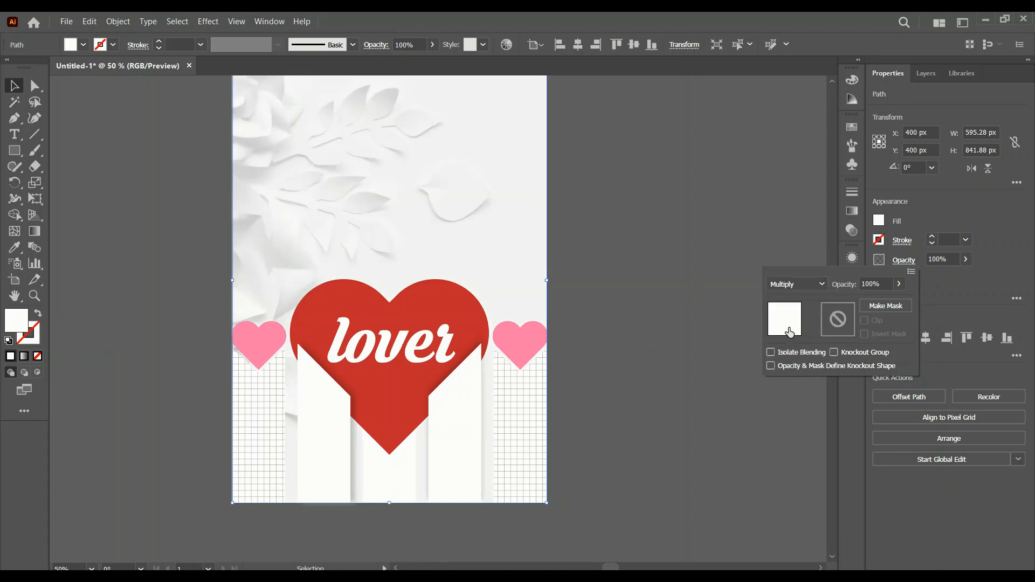
left_click(802, 285)
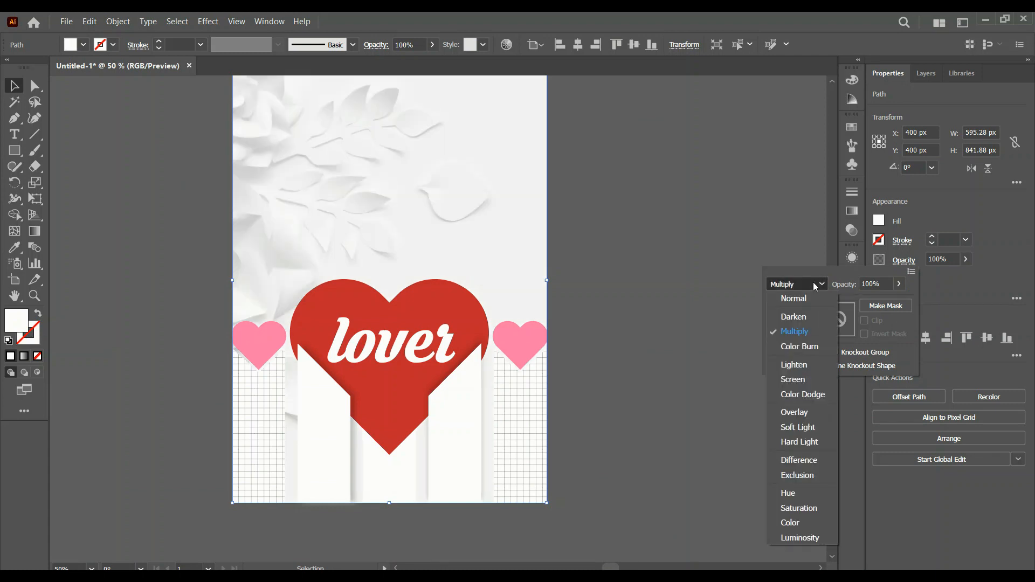
left_click(794, 317)
left_click(807, 286)
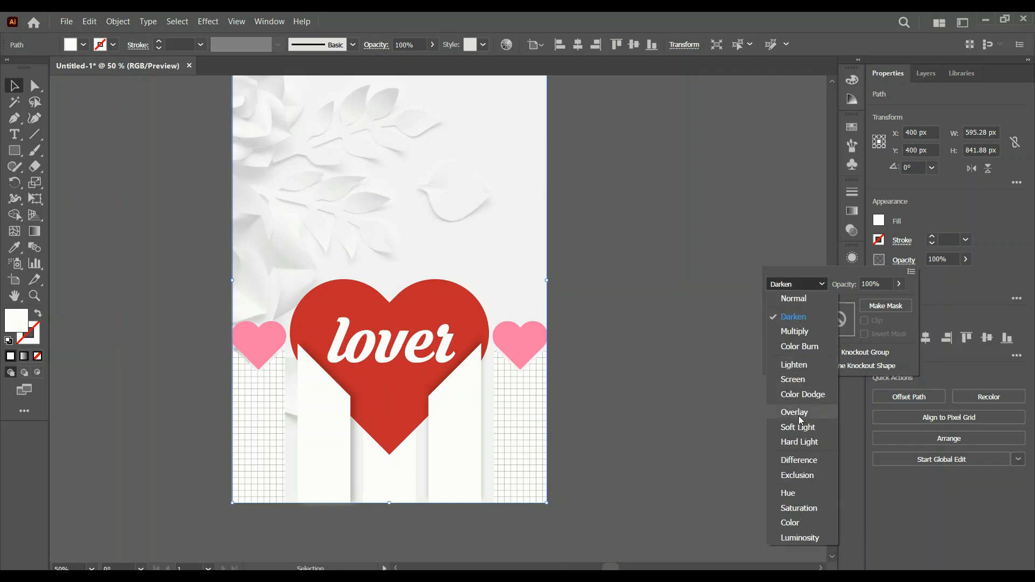
left_click(797, 416)
Set the white rectangle's blending mode to Soft Light and deselect it.
left_click(801, 284)
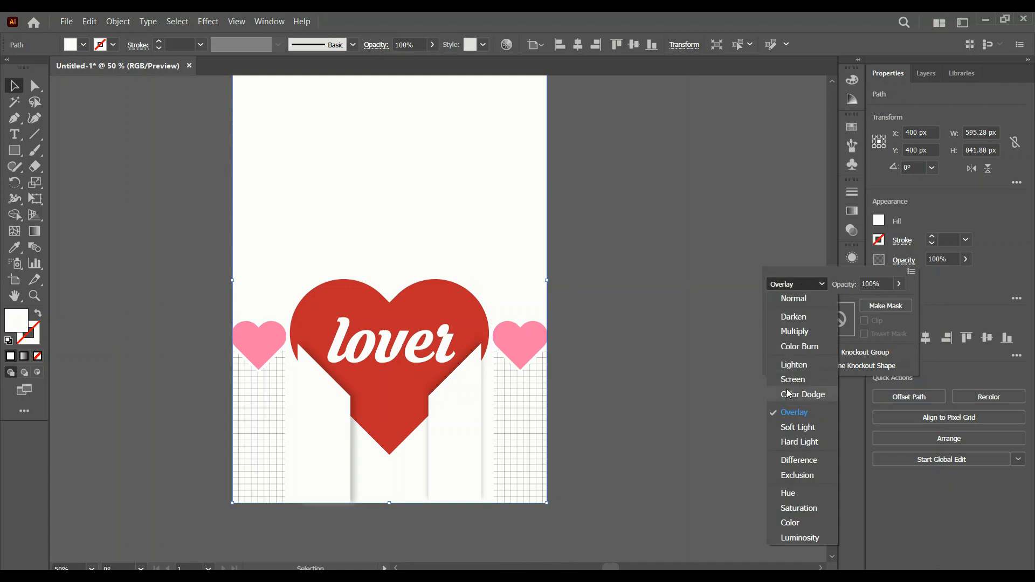
left_click(798, 427)
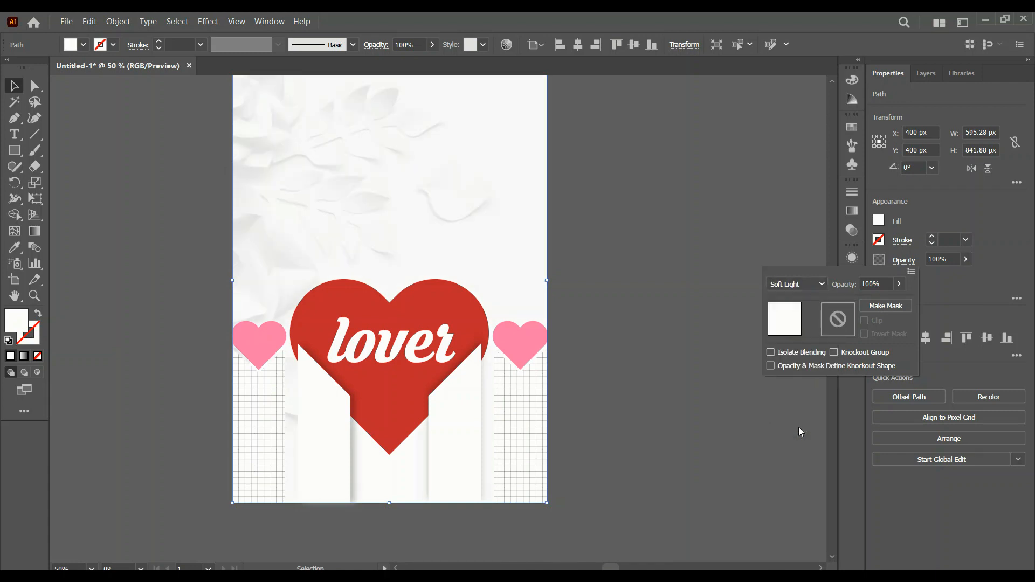
left_click(678, 355)
scroll(676, 353, "up", 2)
left_click(676, 353)
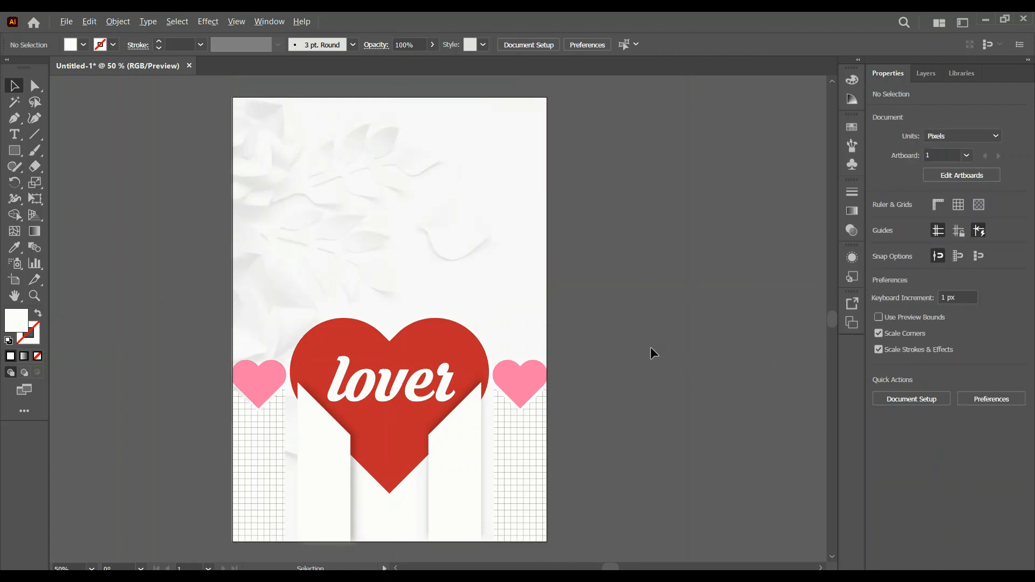
Create an area text box with placeholder text above the red heart, about 363 by 237 px.
scroll(650, 350, "down", 1)
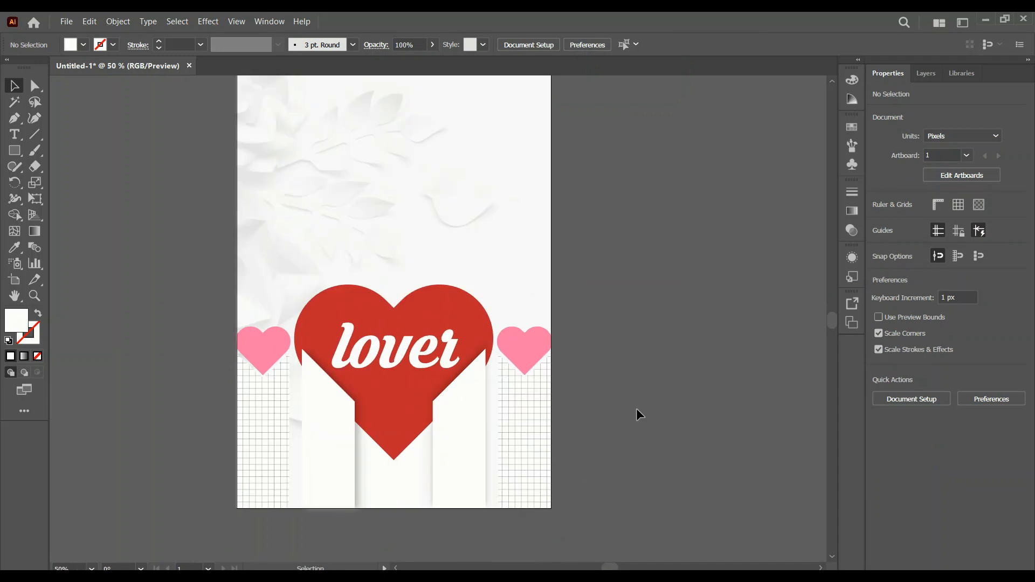
left_click(14, 134)
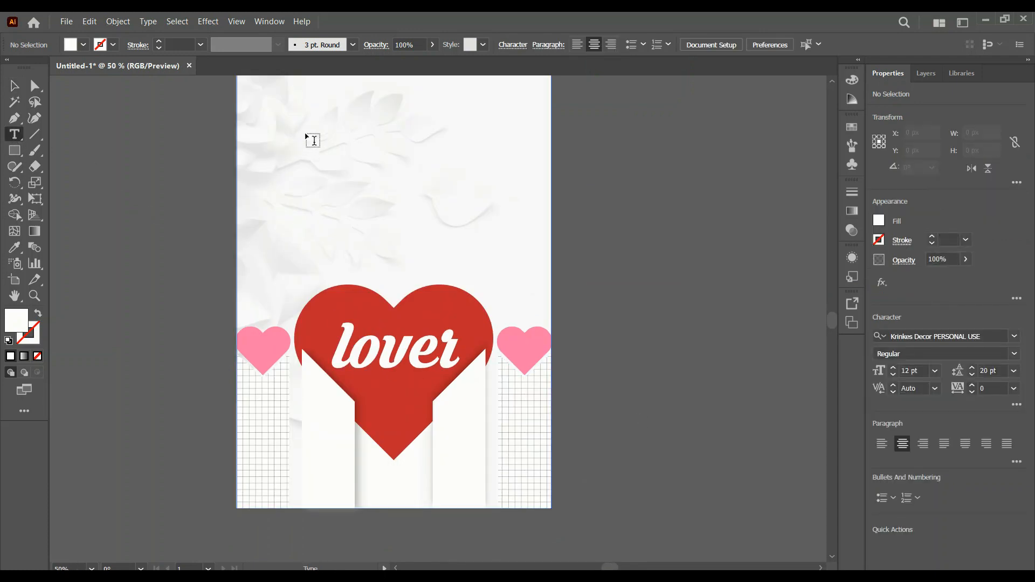
left_click_drag(306, 133, 497, 260)
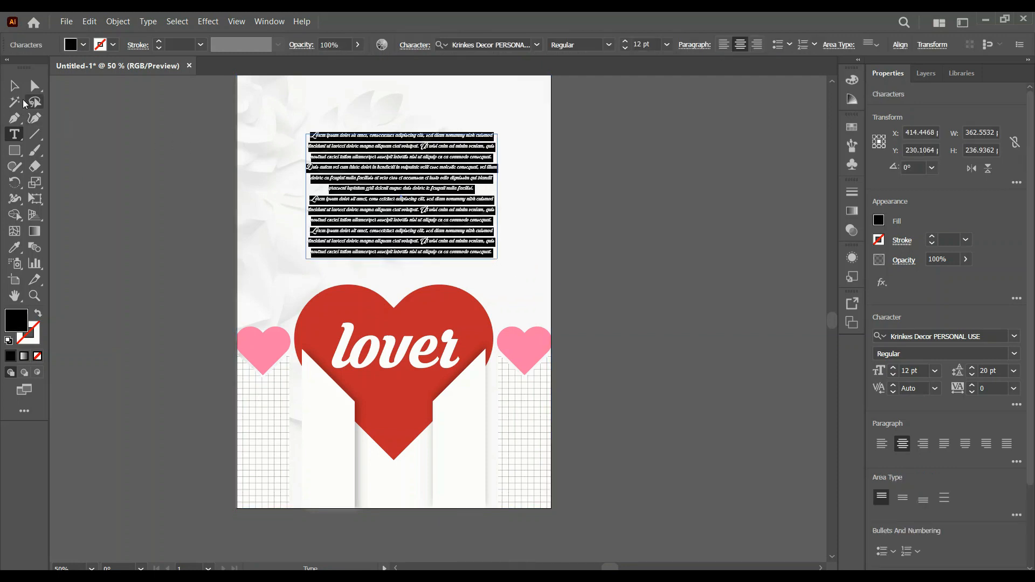
left_click(15, 86)
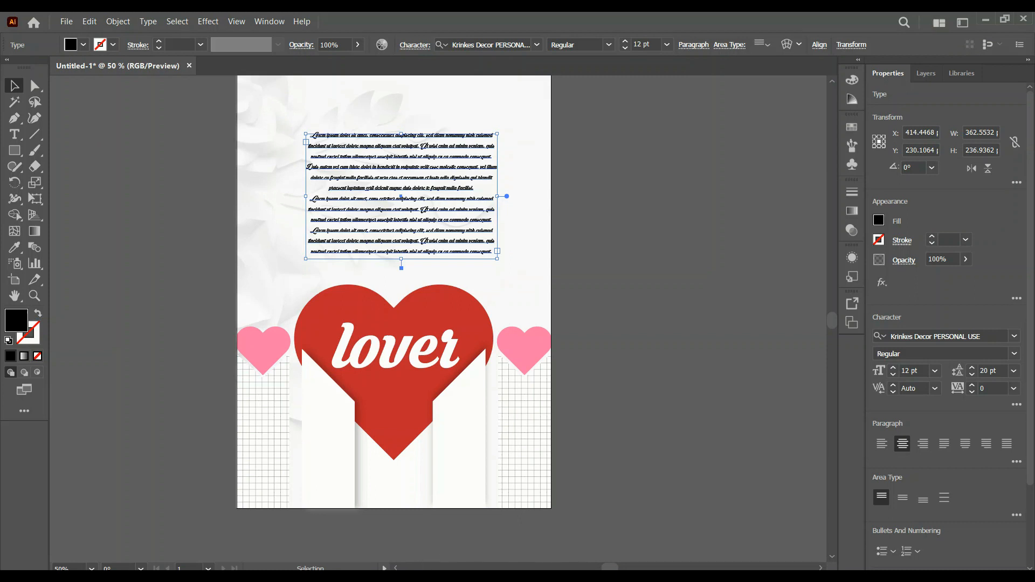
Switch to Notepad, copy the poem from "For your sake, I shall be a warrior," through "forevermore." and return to the poster.
key("alt+Tab")
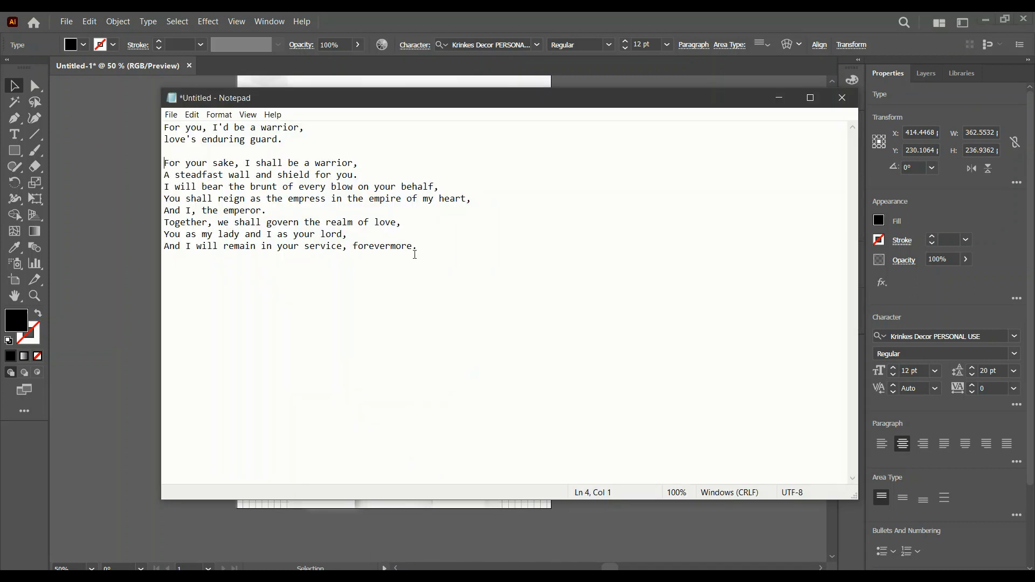
left_click_drag(415, 249, 163, 160)
key("ctrl+c")
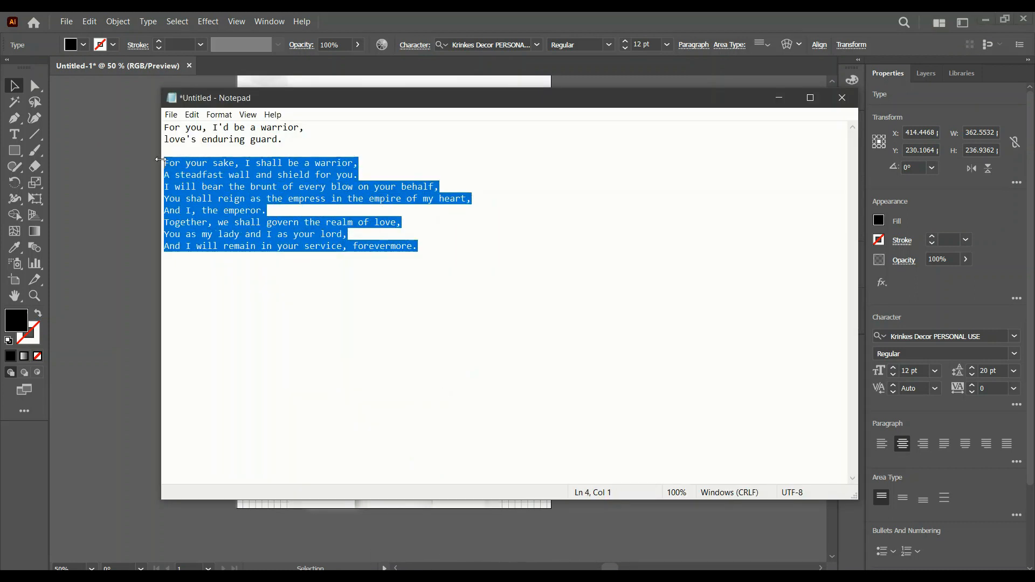
left_click(779, 98)
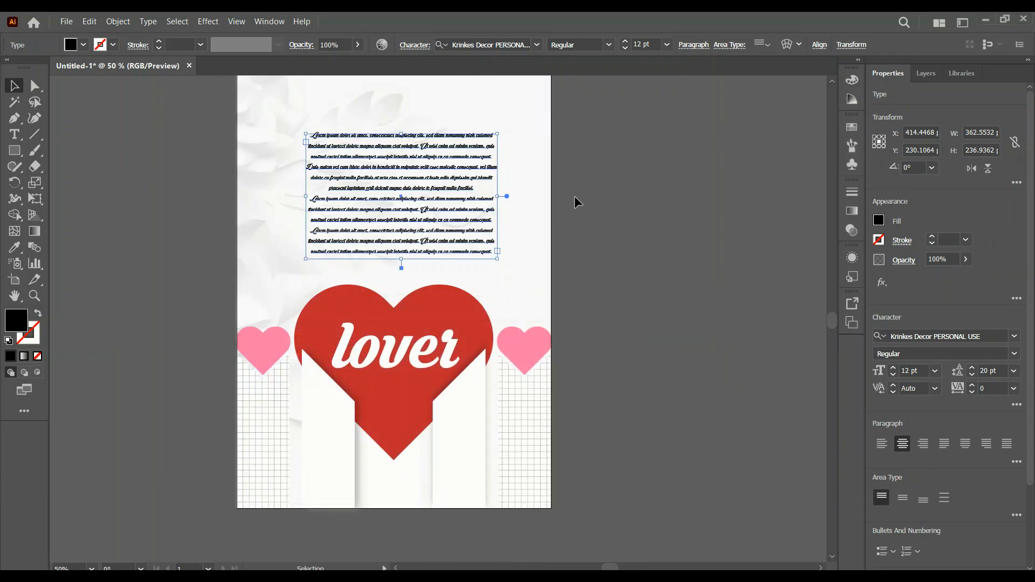
Replace all placeholder text in the box above the red heart with the copied poem.
double_click(400, 193)
triple_click(399, 192)
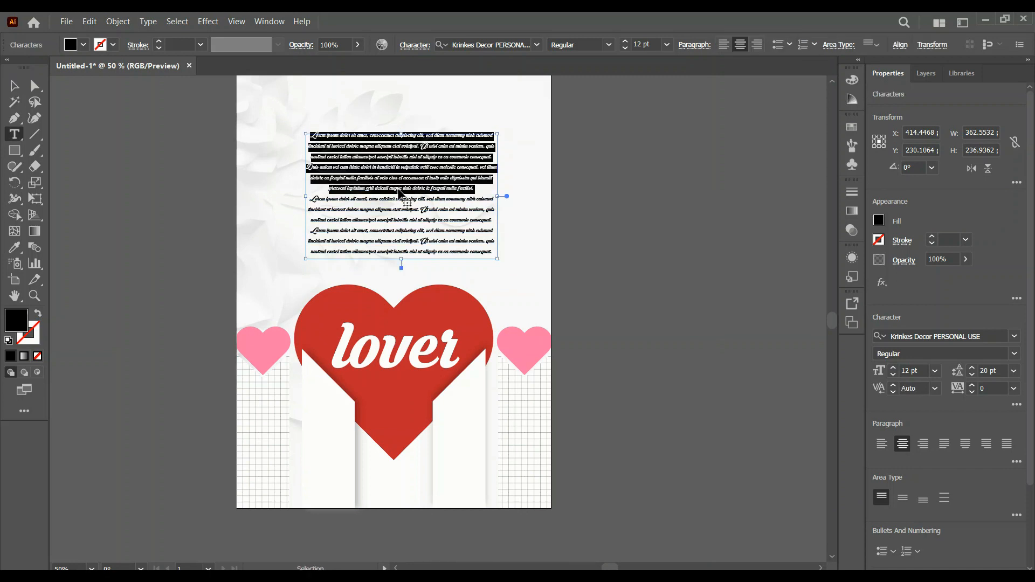
key("ctrl+a")
key("ctrl+v")
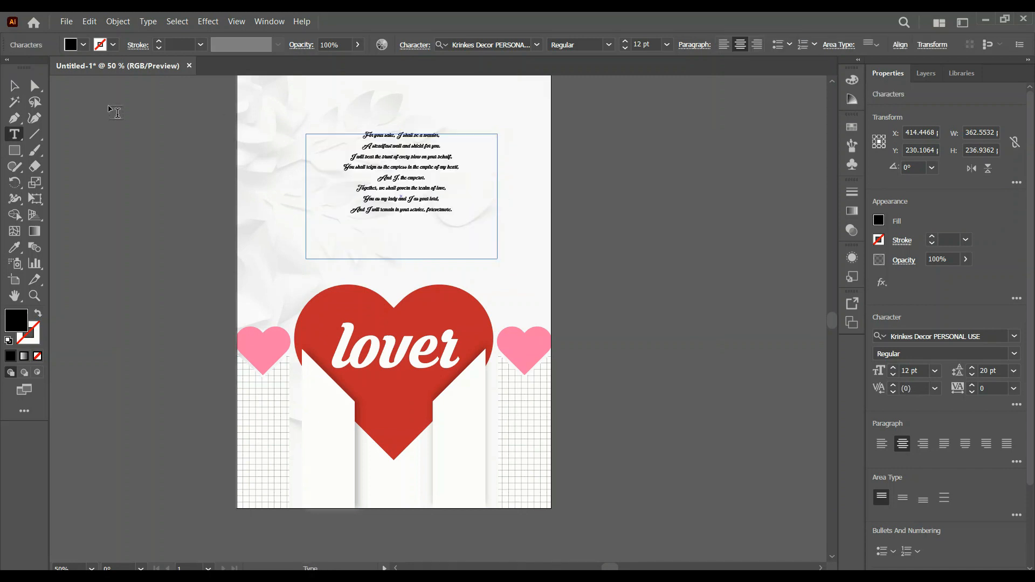
key("Escape")
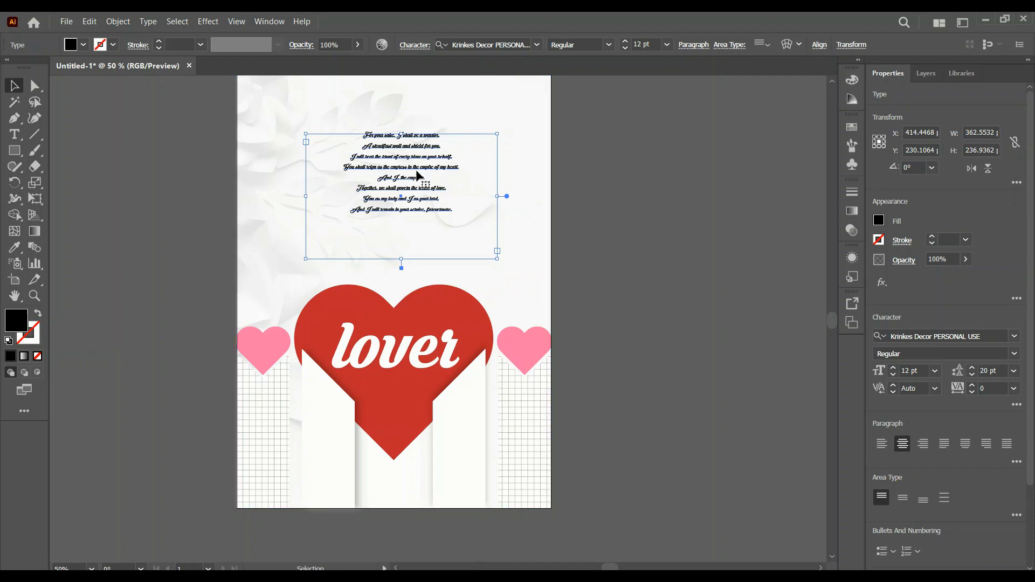
Set the poem's font to Nexa Book at 14 pt and widen its text box to 384 px.
scroll(420, 181, "up", 2)
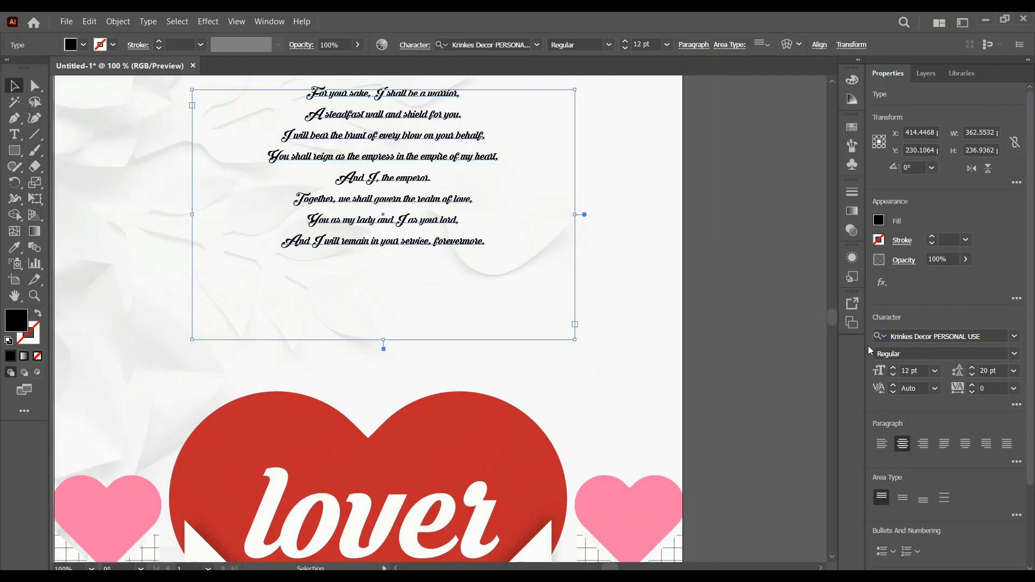
left_click(897, 337)
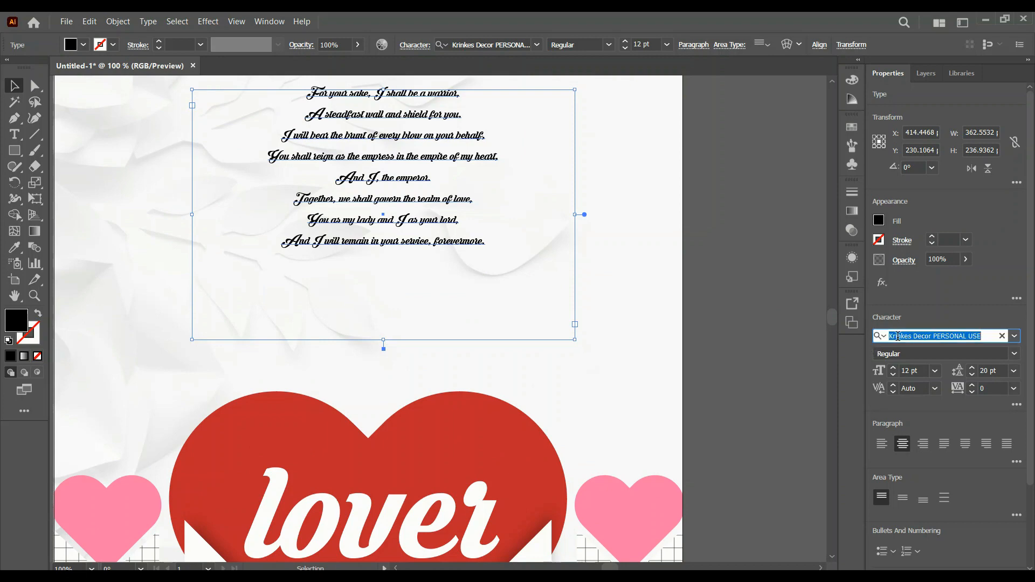
type("nexa")
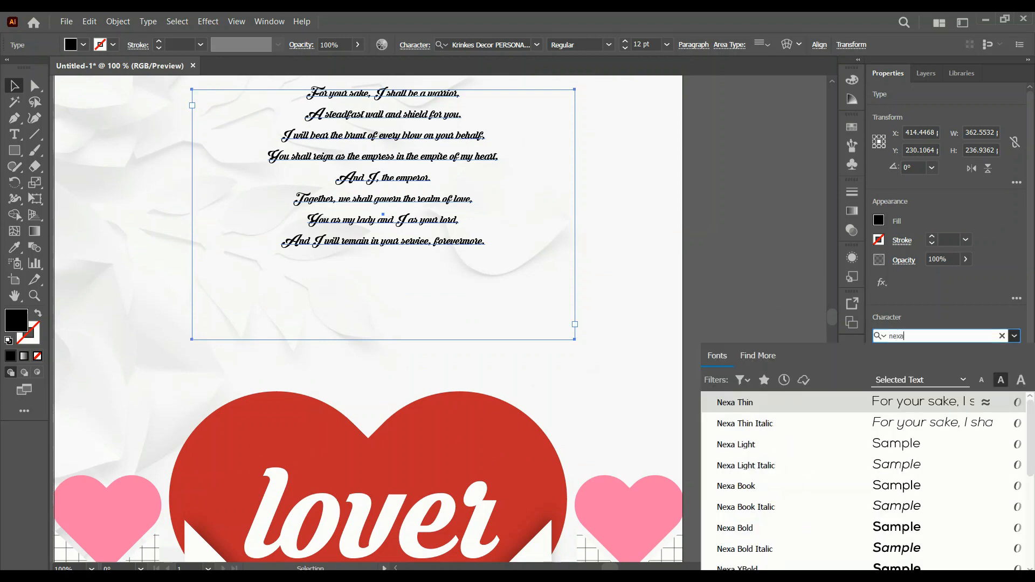
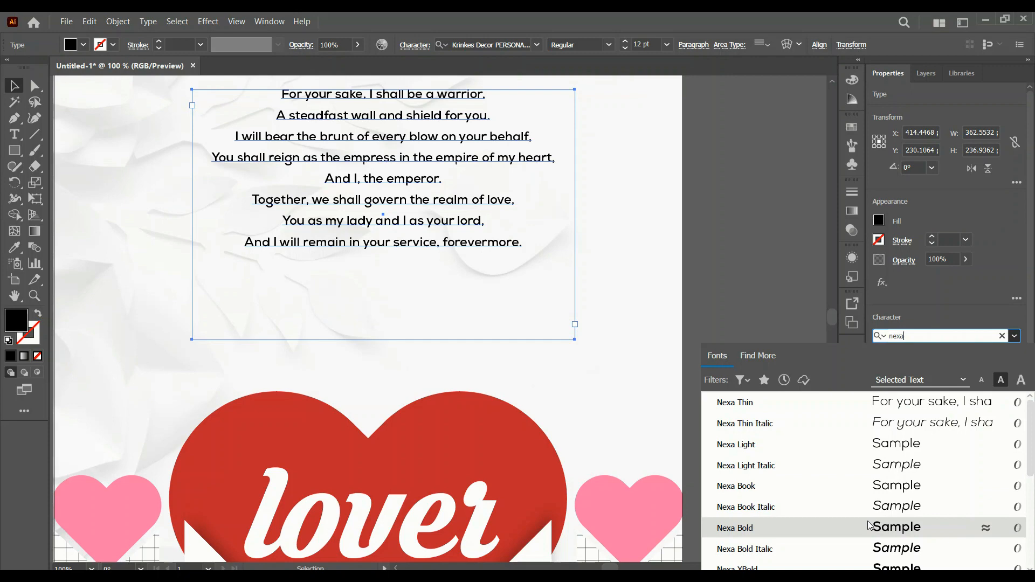
left_click(866, 491)
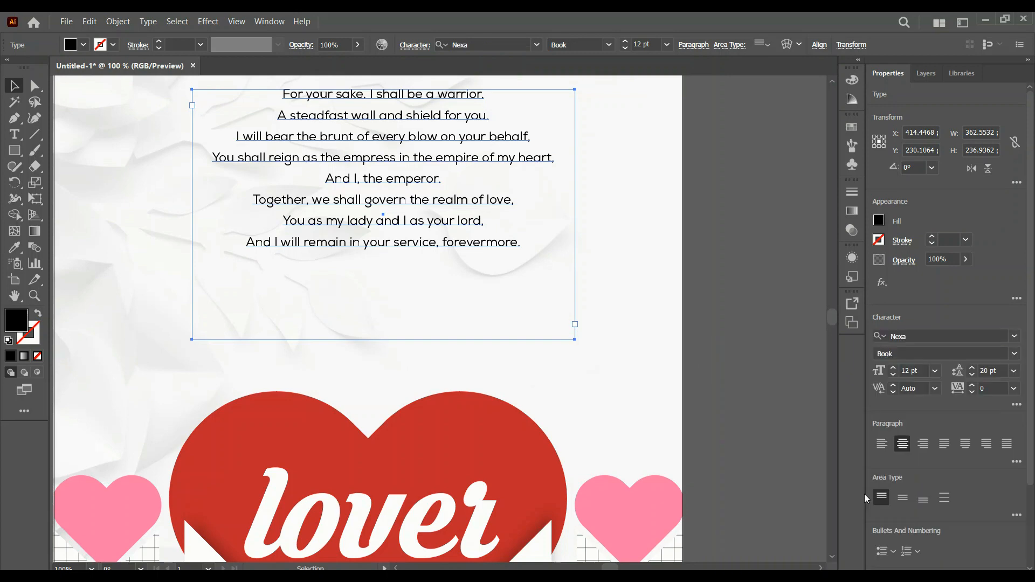
left_click(892, 368)
left_click(893, 369)
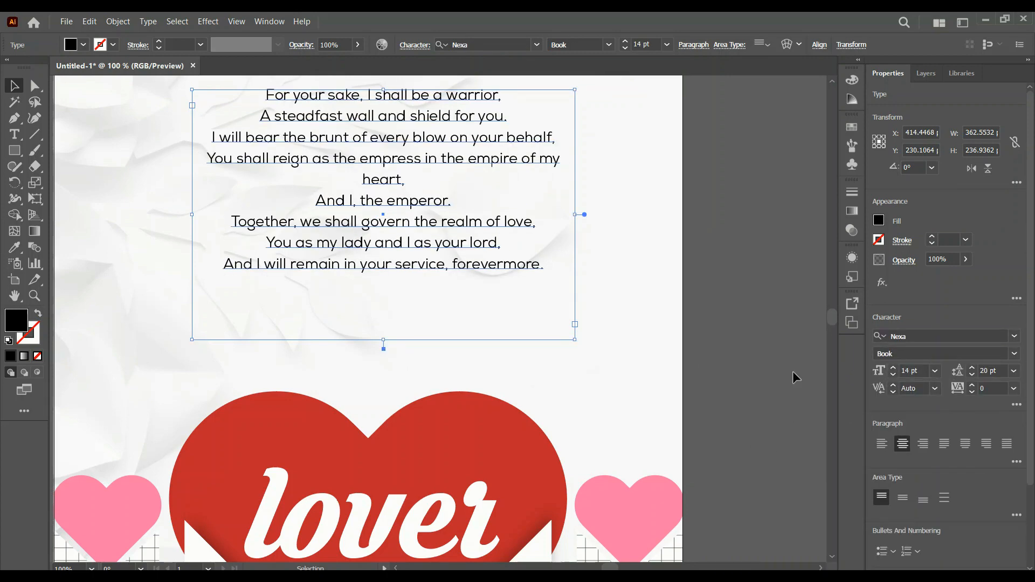
left_click_drag(573, 215, 597, 215)
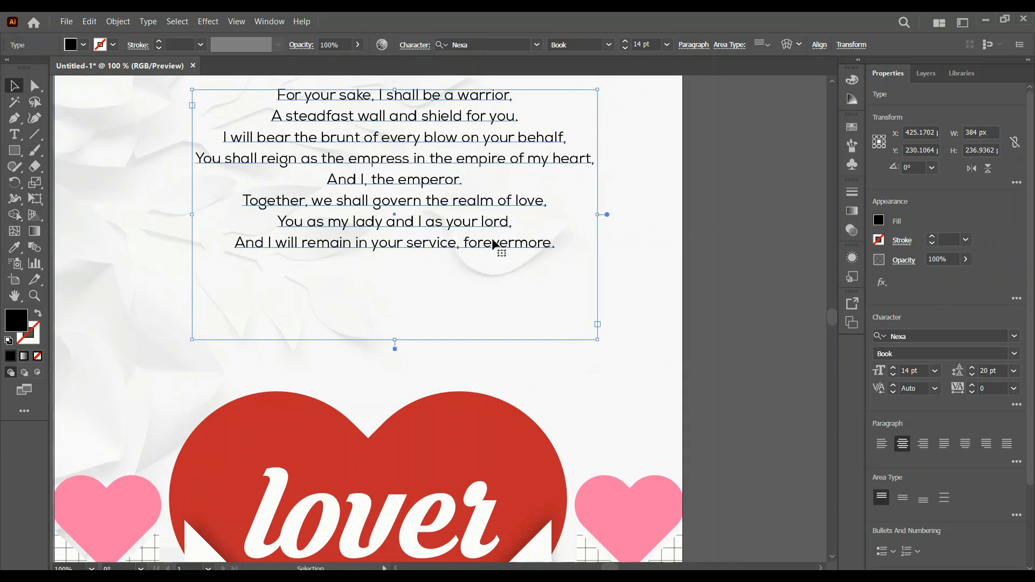
Set the poem's leading to 24 pt and center its text box horizontally on the artboard.
left_click(972, 369)
left_click(972, 368)
left_click(972, 368)
left_click(973, 368)
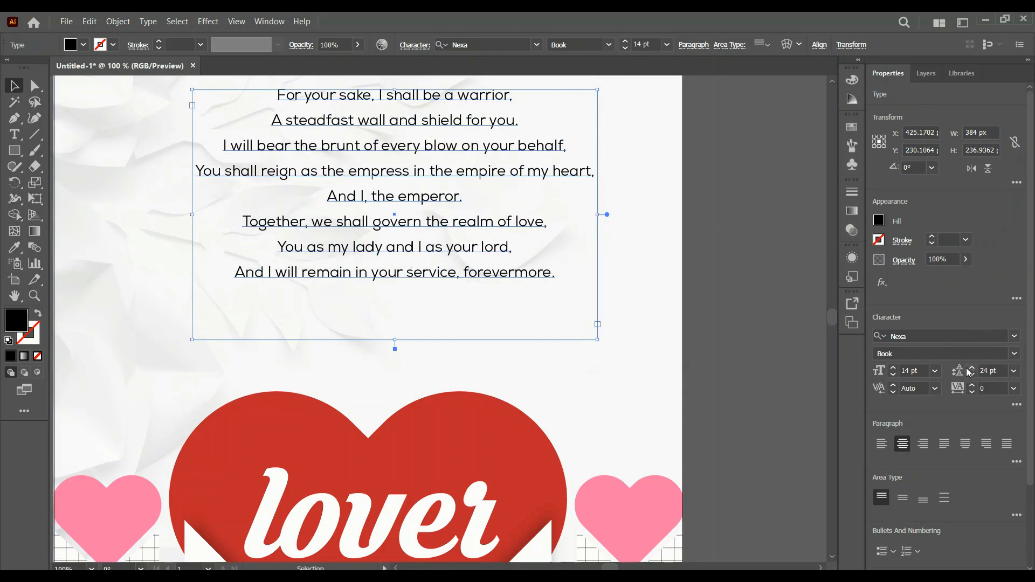
scroll(926, 443, "down", 3)
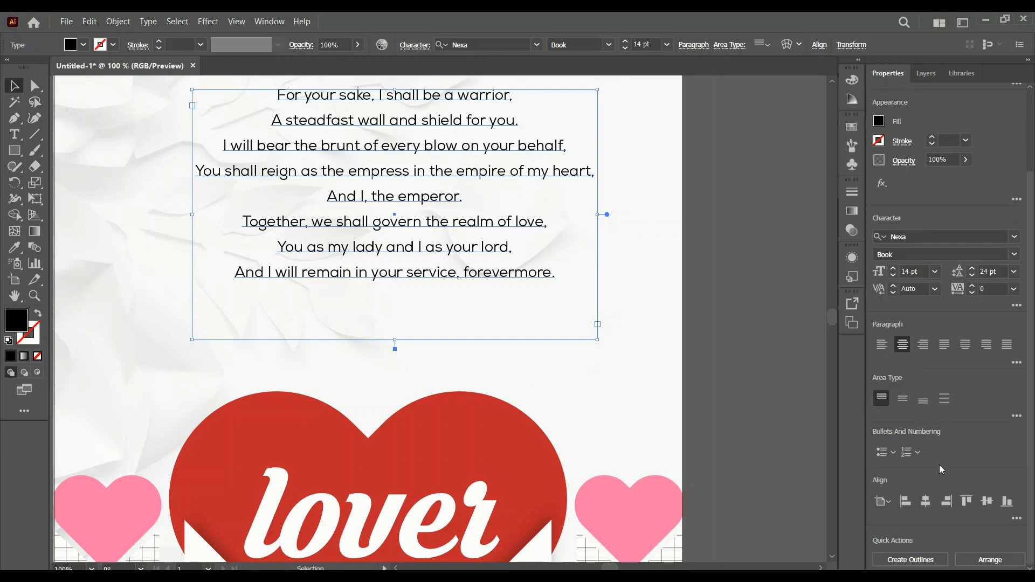
left_click(926, 501)
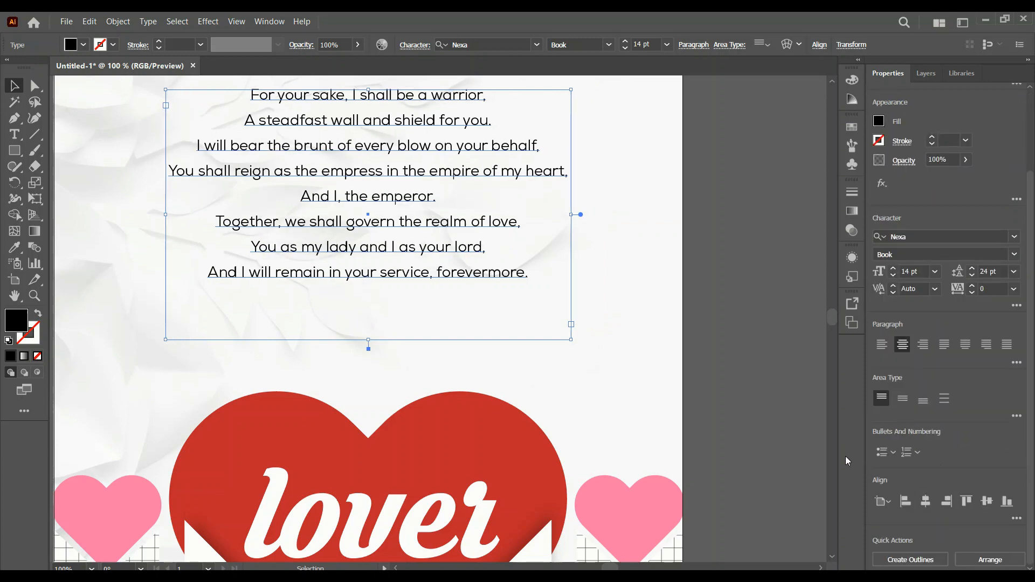
Fill the poem text with the red swatch matching the large heart and deselect it.
left_click(878, 124)
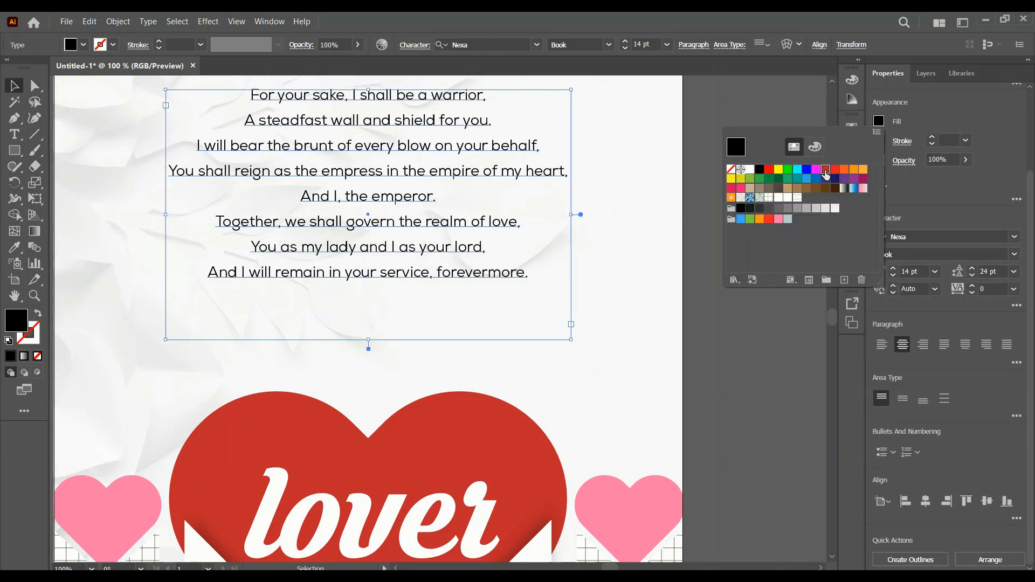
left_click(826, 171)
left_click(735, 328)
key("ctrl+minus")
key("ctrl+minus")
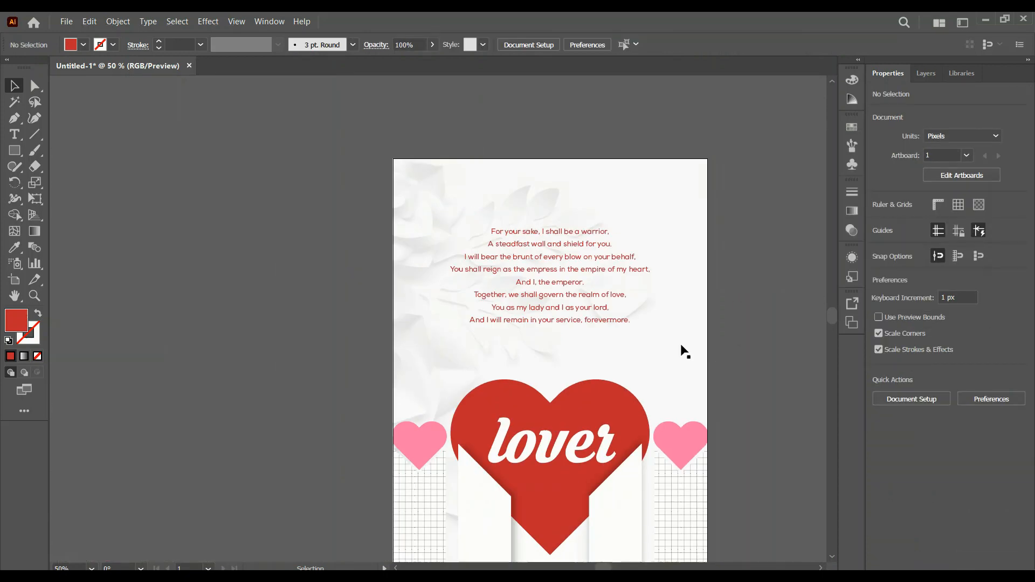
Shorten the poem's text box to fit its lines and move it straight down closer to the red heart.
left_click(566, 291)
left_click_drag(549, 351, 550, 328)
left_click_drag(555, 281, 551, 306)
scroll(943, 459, "down", 3)
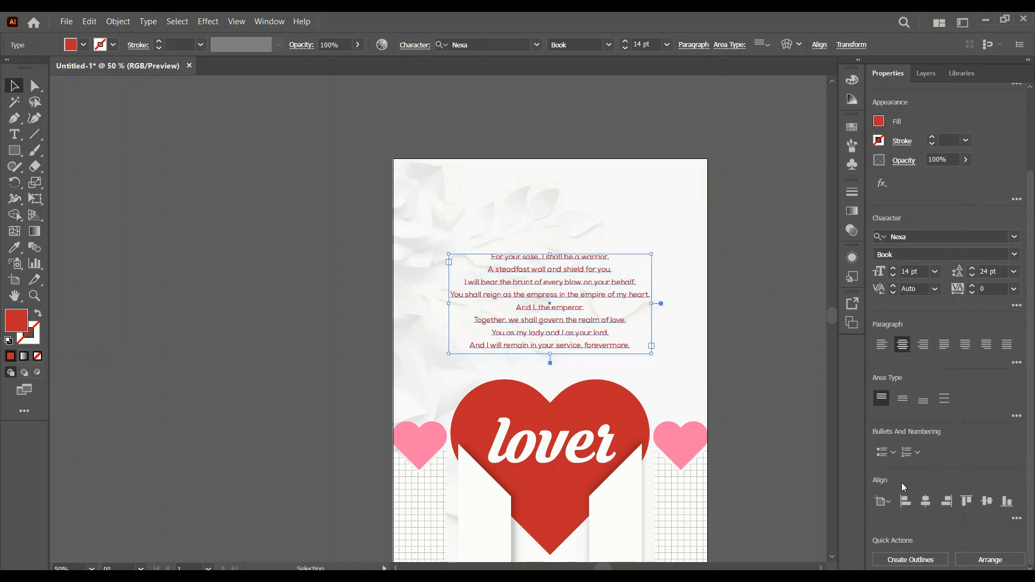
left_click(723, 352)
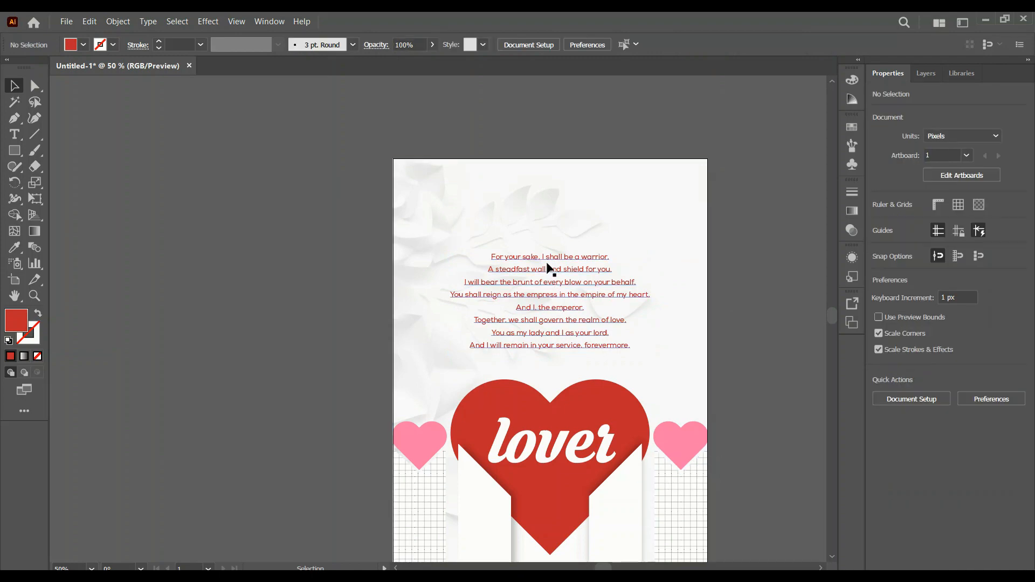
Switch to Notepad, copy the two lines "For you, I'd be a warrior, love's enduring guard." and return to the poster.
key("alt+Tab")
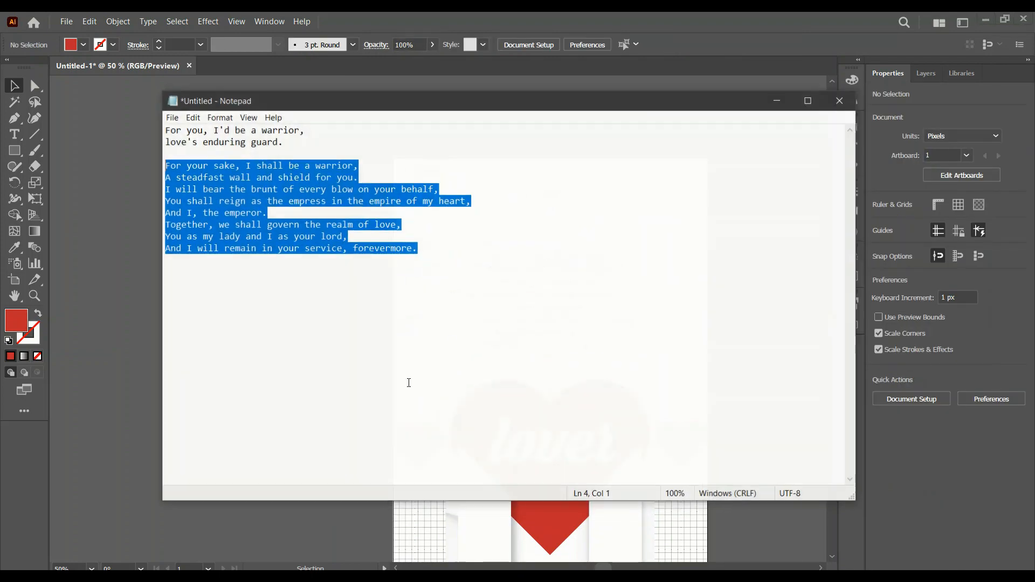
left_click_drag(290, 139, 154, 114)
key("ctrl+c")
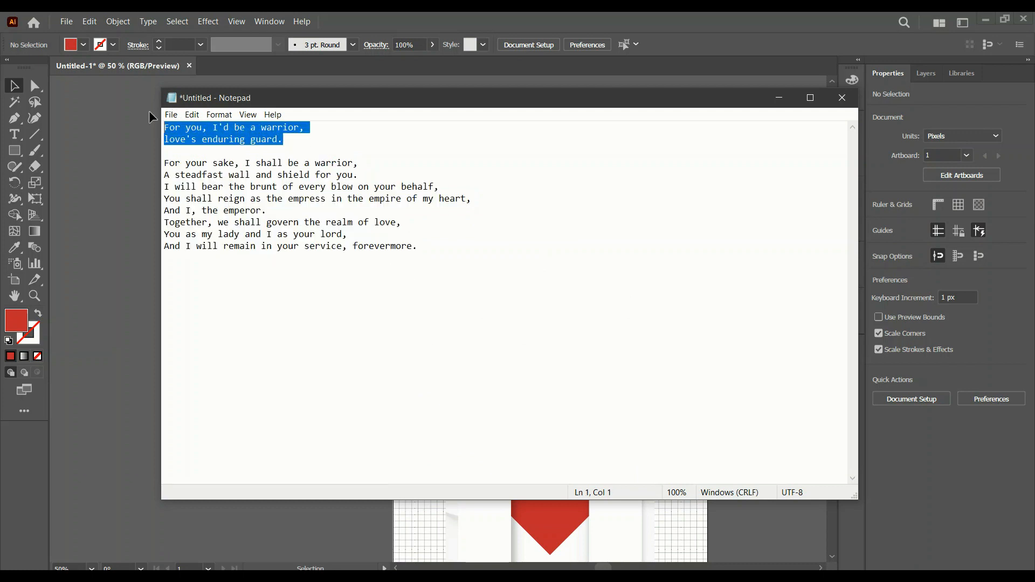
left_click(124, 182)
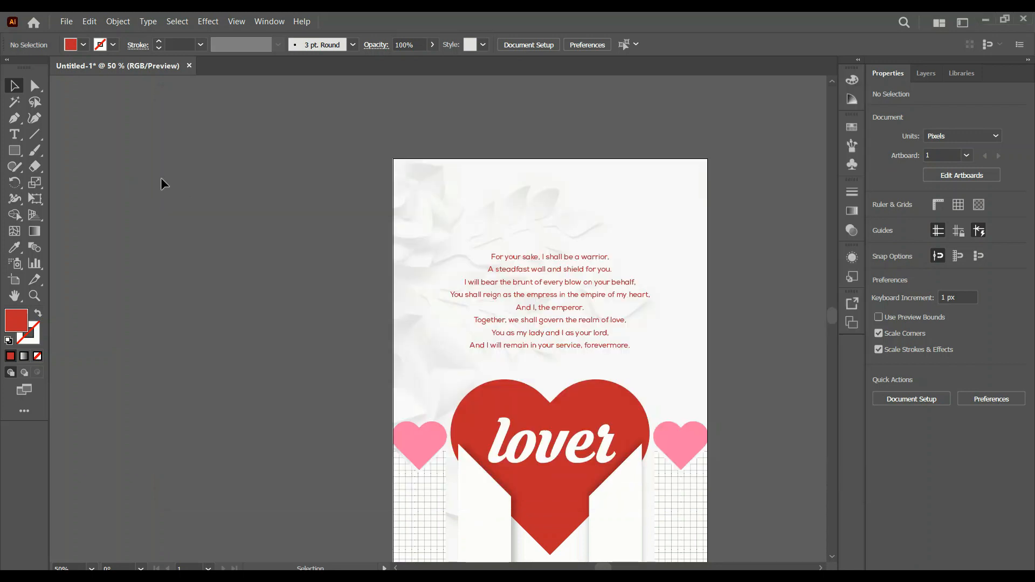
Paste the copied verse into a new area text box about 206 by 61 px and center it above the poem at X 400 px.
left_click(14, 134)
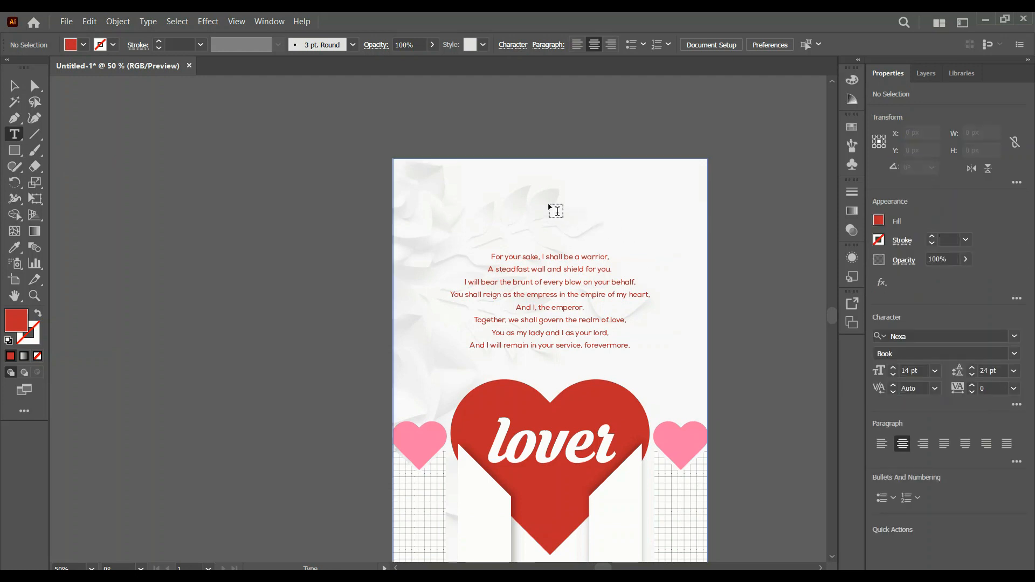
left_click_drag(511, 187, 620, 220)
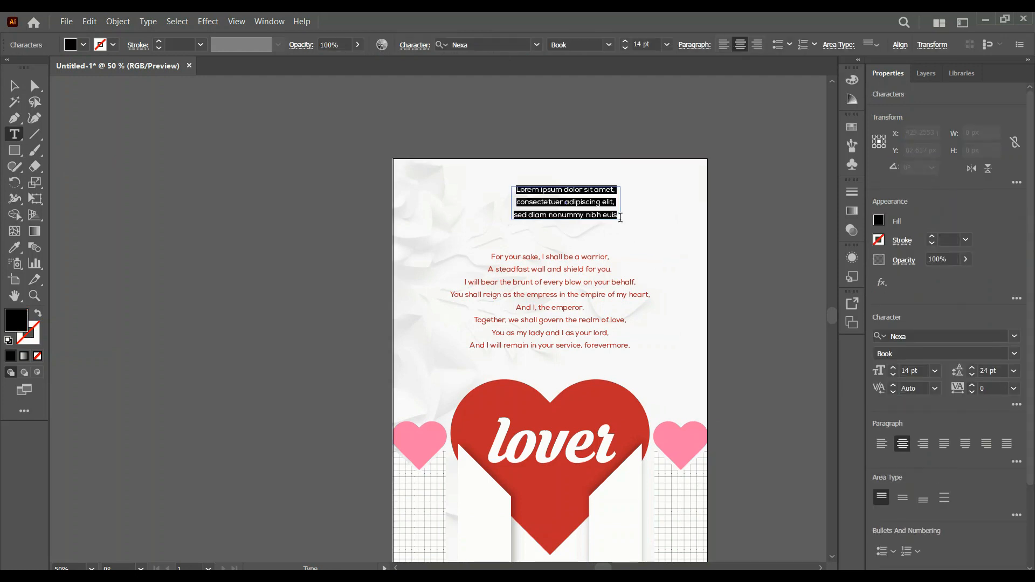
key("ctrl+v")
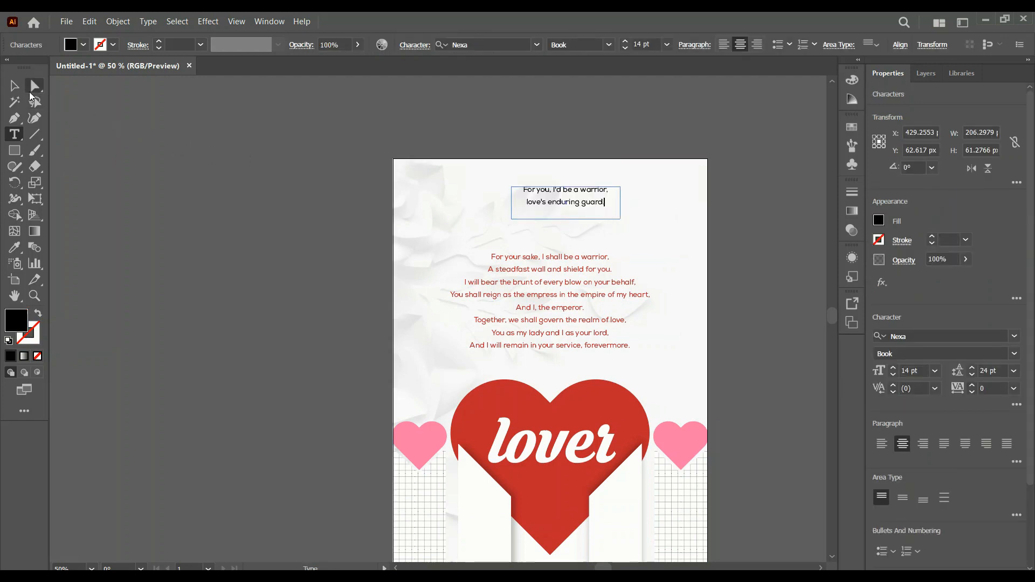
left_click(14, 86)
left_click_drag(566, 206, 548, 225)
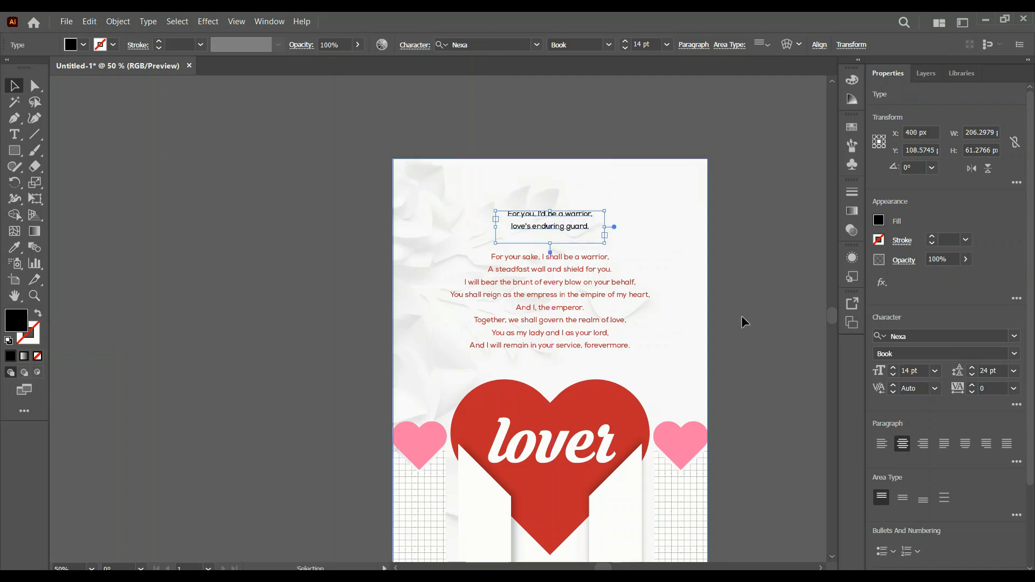
Set the two-line verse's font size to 12 pt and its leading to 16 pt.
left_click(893, 375)
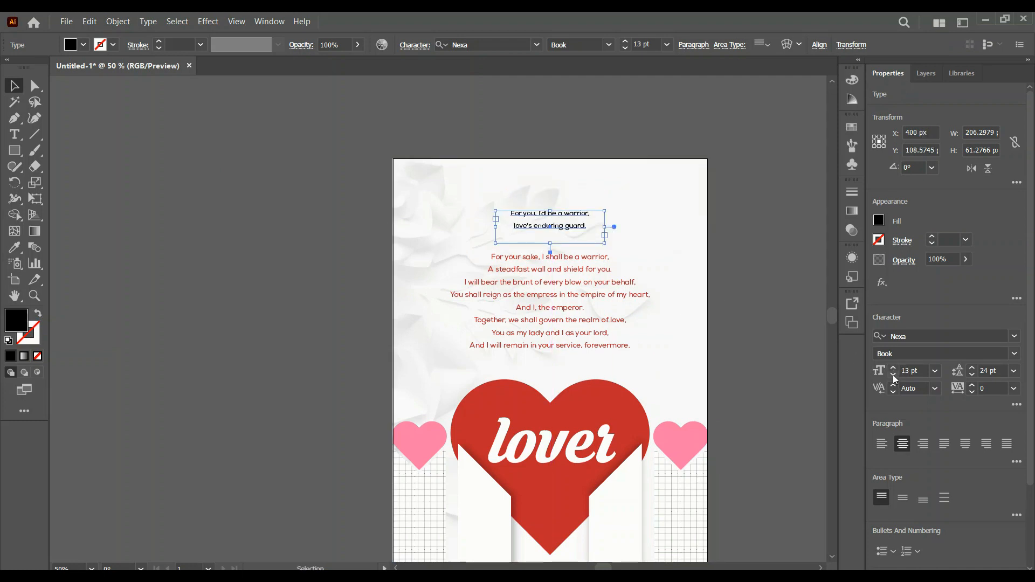
left_click(893, 376)
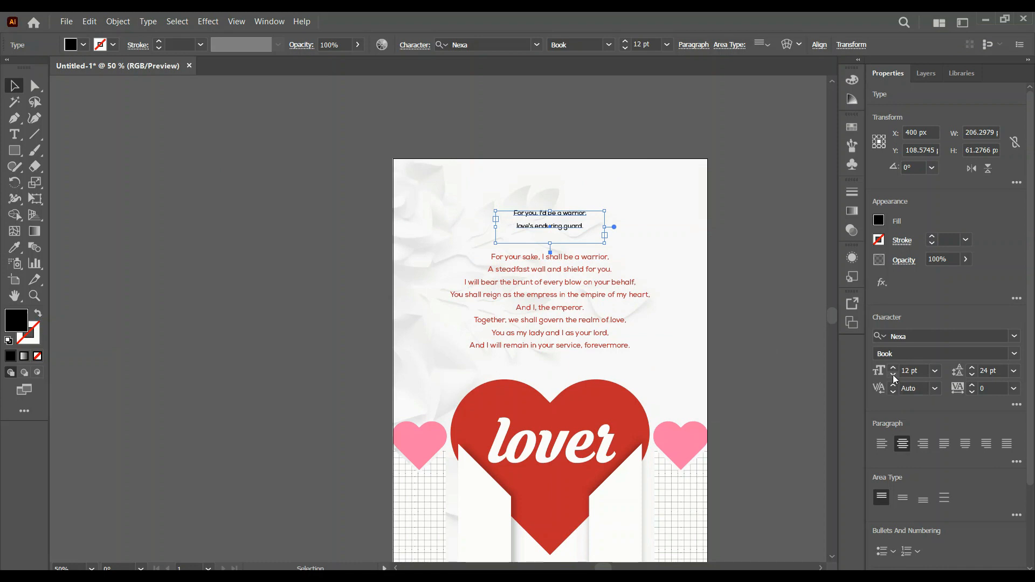
left_click(971, 376)
left_click(972, 376)
left_click(971, 375)
left_click(971, 376)
left_click(972, 376)
left_click(972, 376)
left_click(972, 376)
left_click(972, 375)
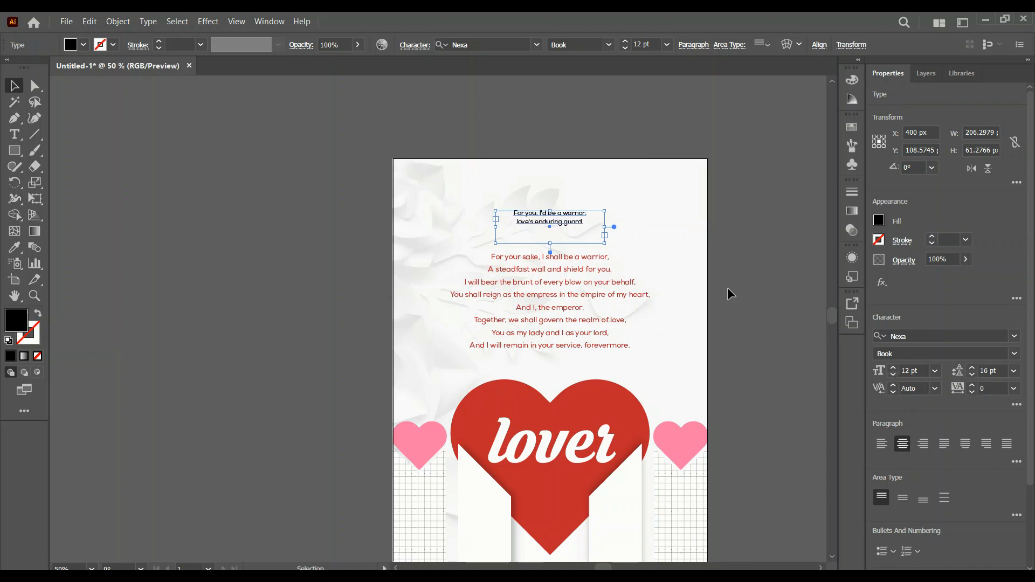
Shorten the two-line verse's text box to fit its lines and deselect it.
left_click_drag(550, 244, 551, 228)
scroll(856, 403, "down", 1)
scroll(955, 475, "down", 3)
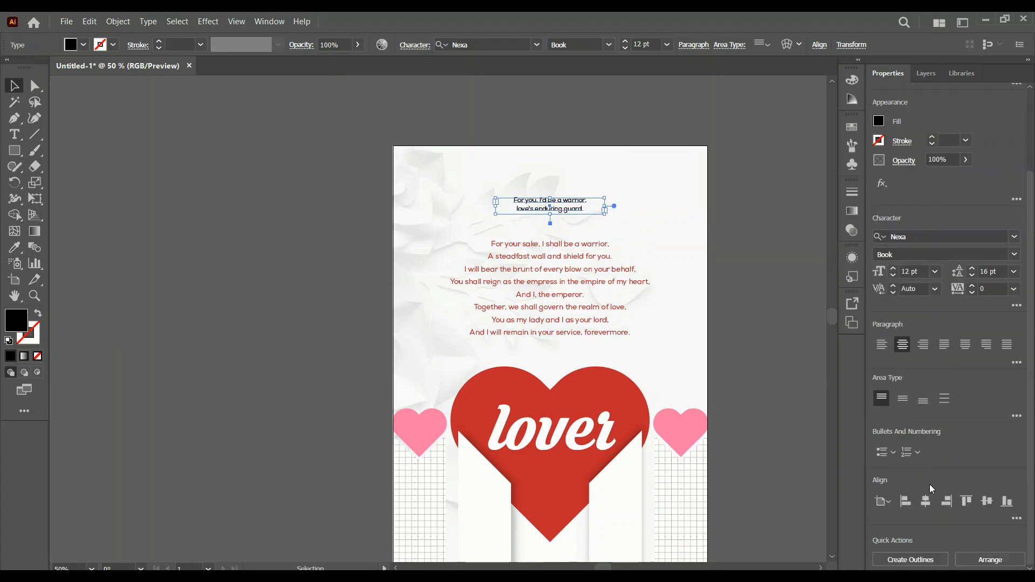
left_click(767, 356)
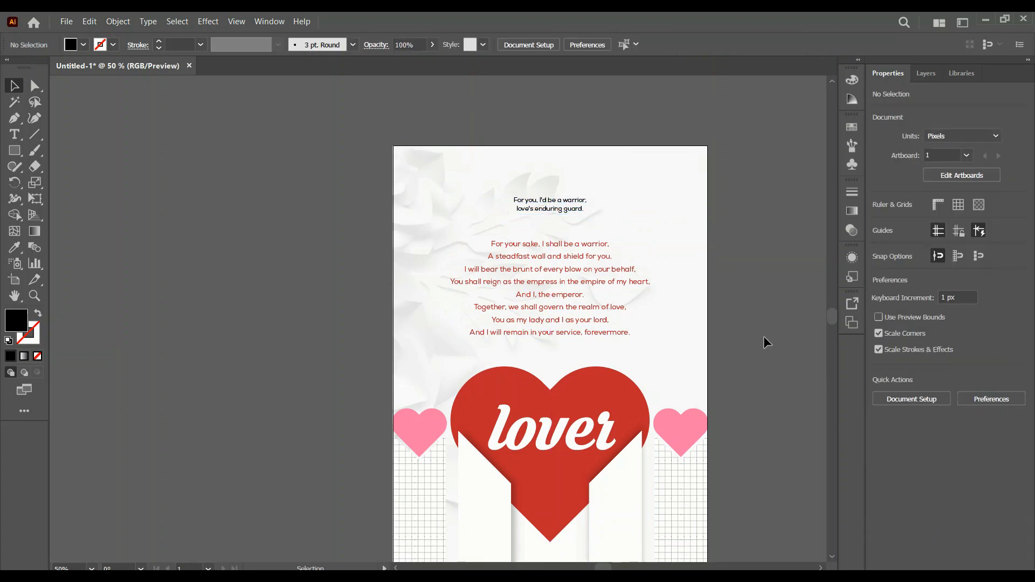
Duplicate the right pink heart and place the copy above the two-line verse at the artboard's top edge.
left_click(686, 434)
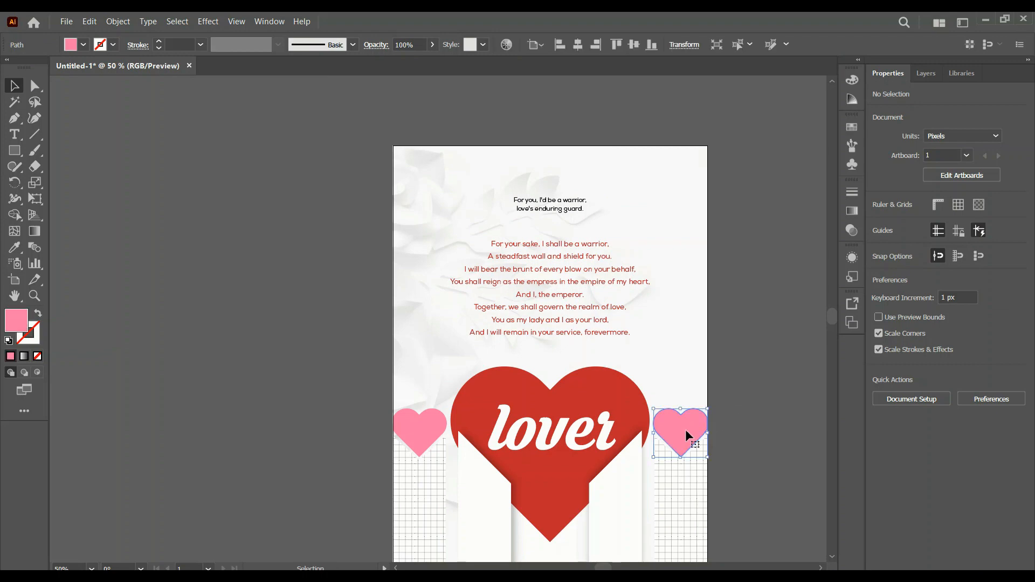
left_click_drag(686, 435, 553, 173)
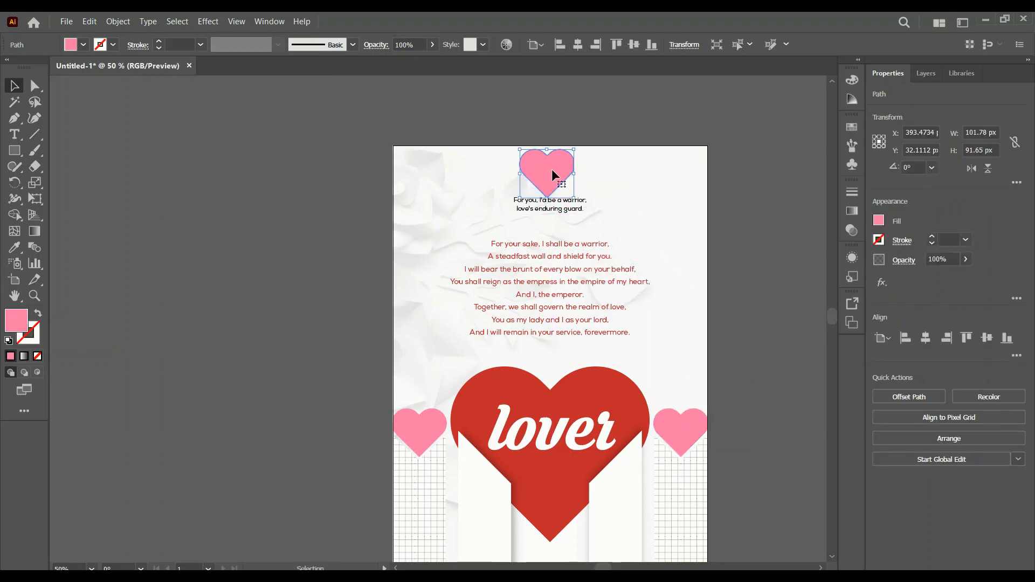
scroll(555, 175, "up", 3)
key("ctrl+z")
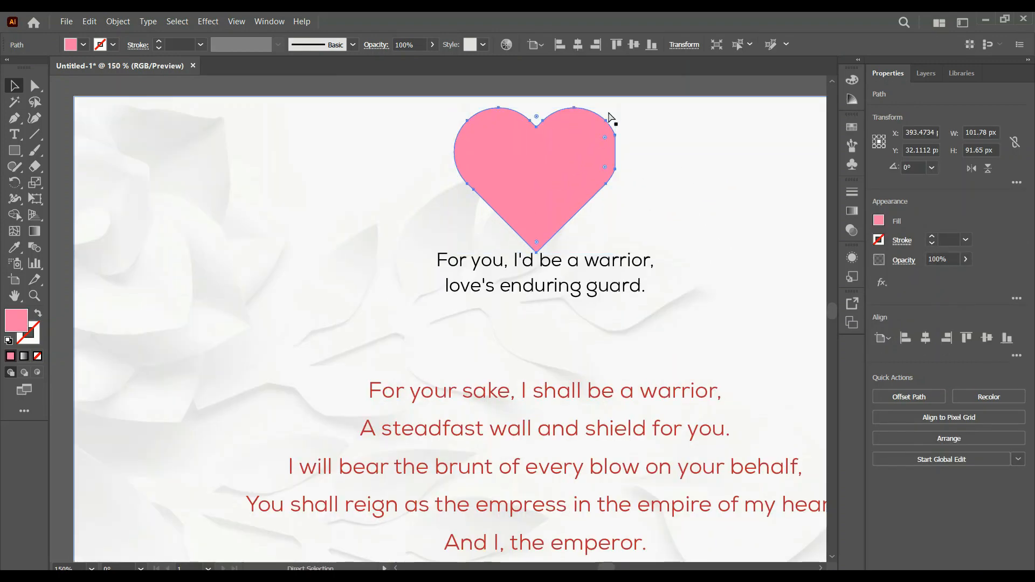
Duplicate the large red heart, shrink the copy to about 61 by 54 px, and place it above the two-line verse.
scroll(588, 157, "down", 3)
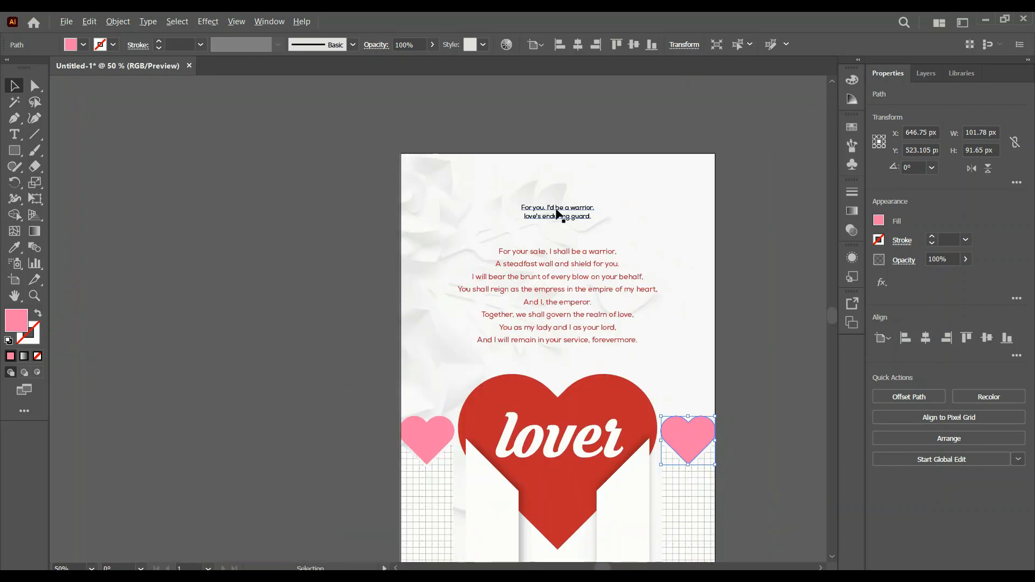
left_click(598, 416)
left_click(615, 384)
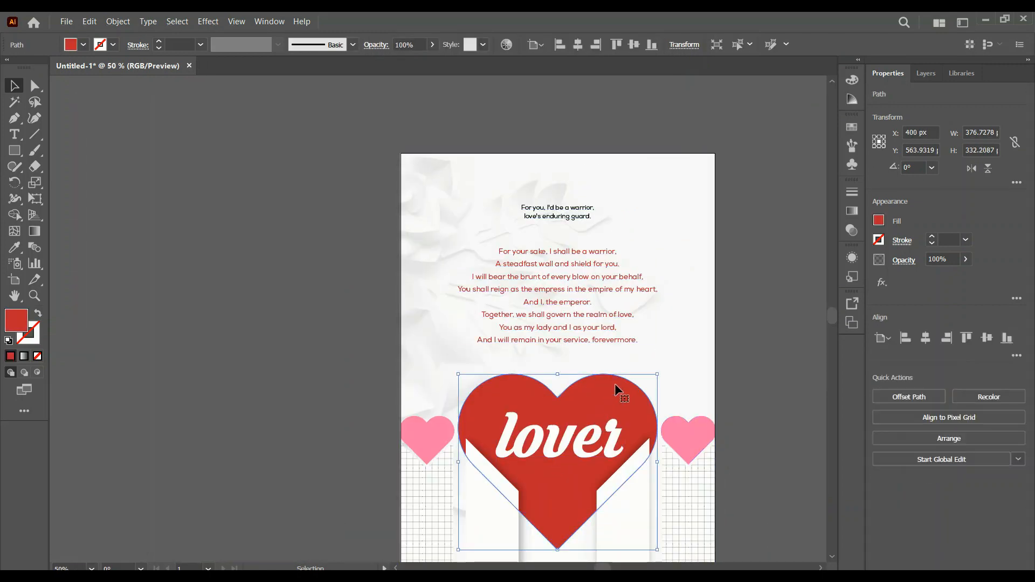
left_click_drag(614, 384, 534, 170)
key("ctrl+z")
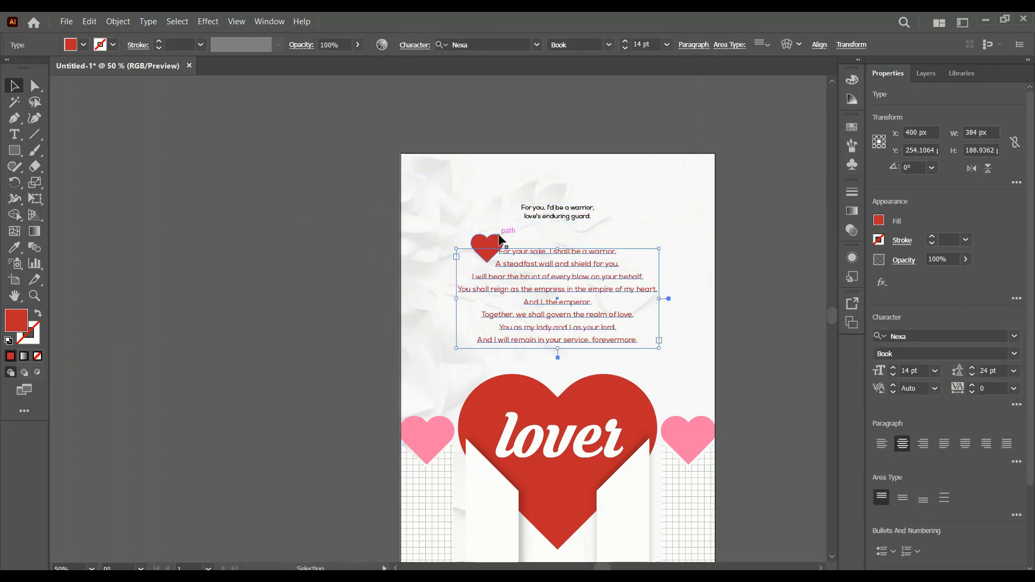
left_click(499, 239)
left_click_drag(499, 239, 563, 181)
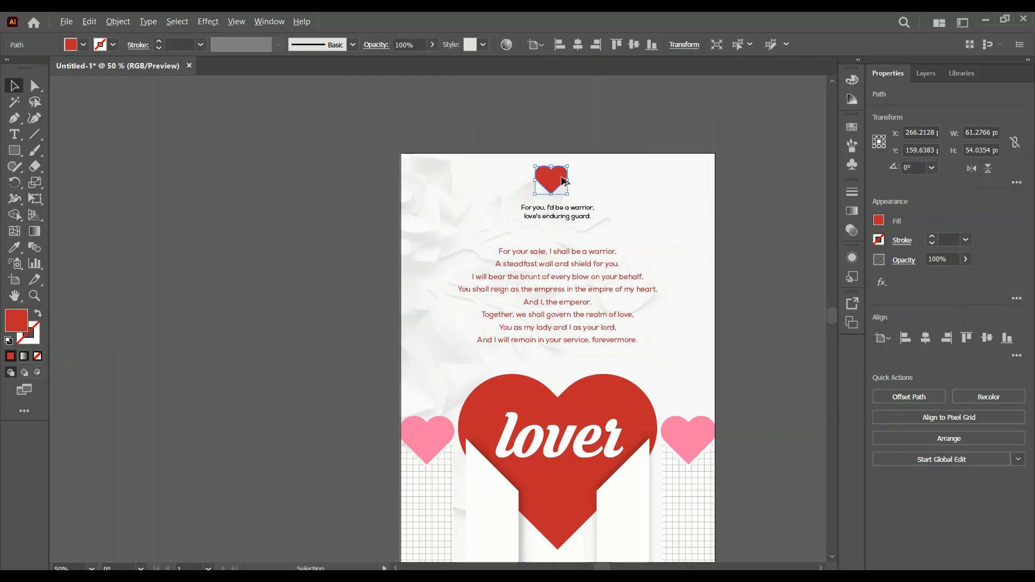
Shrink the small red heart to about 17 by 15 px and duplicate it into an evenly spaced row of three above the verse.
scroll(563, 182, "up", 4)
left_click_drag(583, 127, 571, 249)
key("ctrl+d")
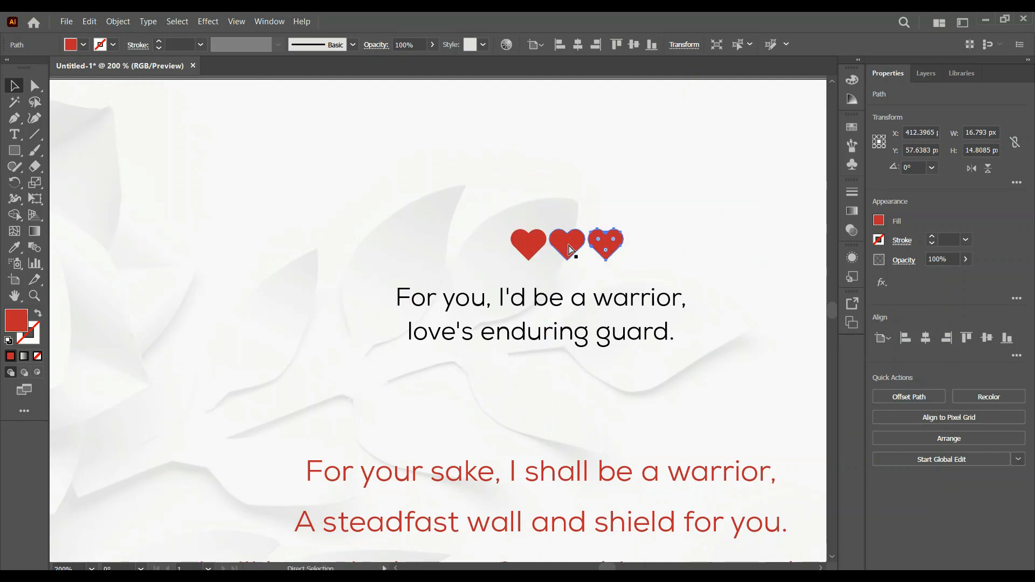
Group the three small red hearts and center the group horizontally on the artboard at X 400 px.
left_click(566, 243, "shift")
left_click(533, 248, "shift")
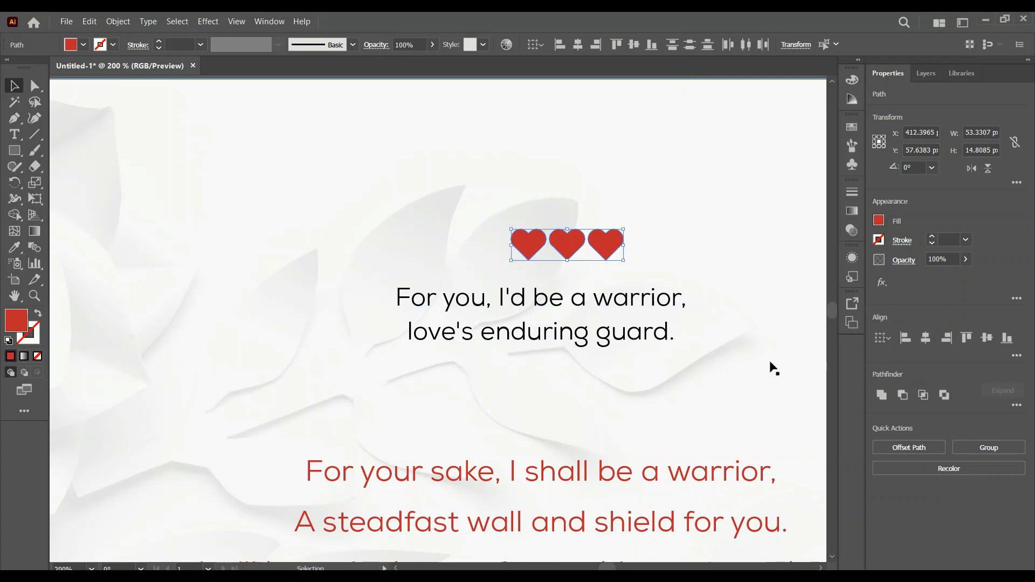
left_click(978, 448)
left_click(924, 340)
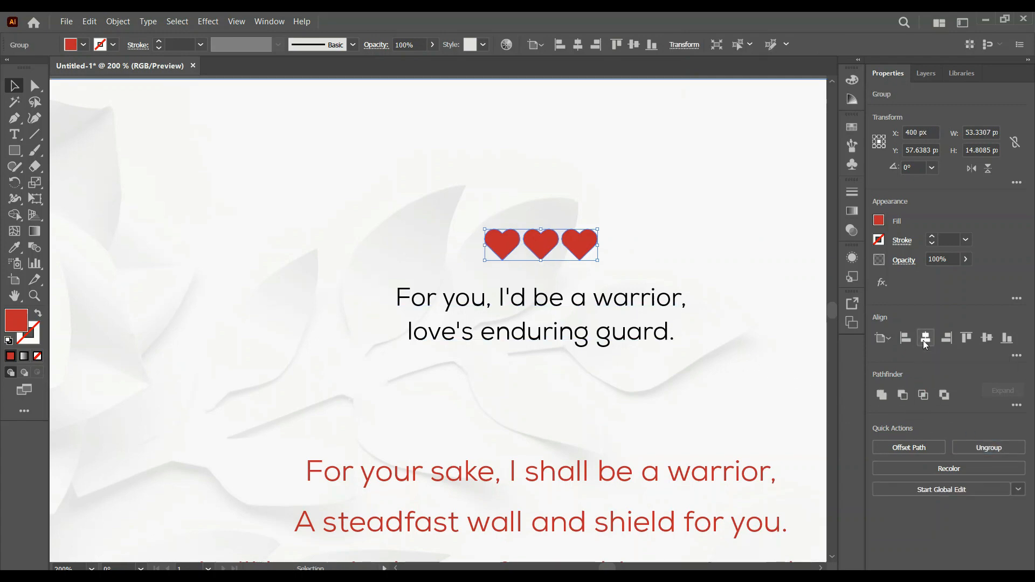
scroll(518, 291, "down", 2)
scroll(422, 312, "down", 2)
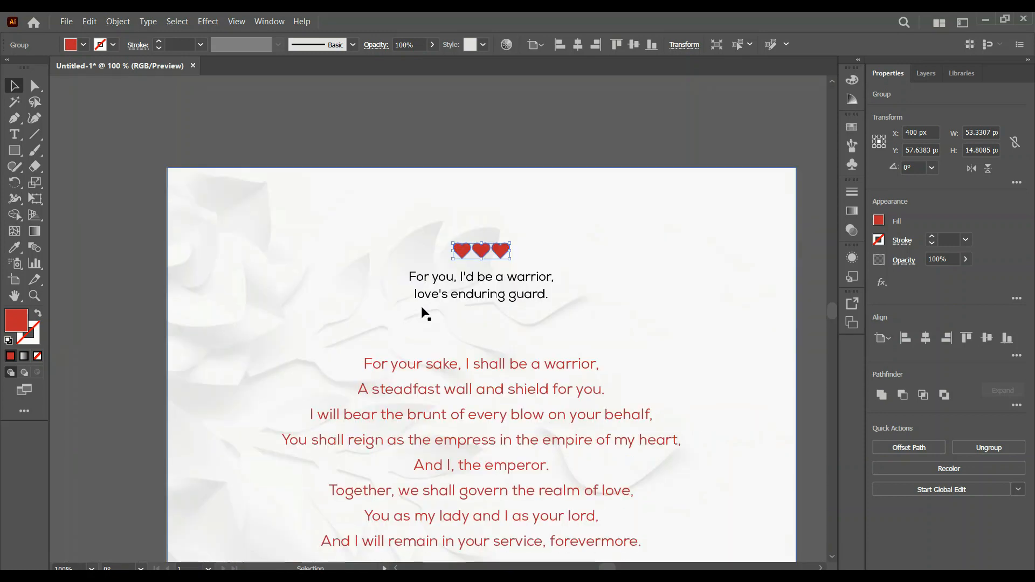
scroll(422, 312, "down", 1)
scroll(421, 309, "down", 2)
scroll(422, 298, "down", 4)
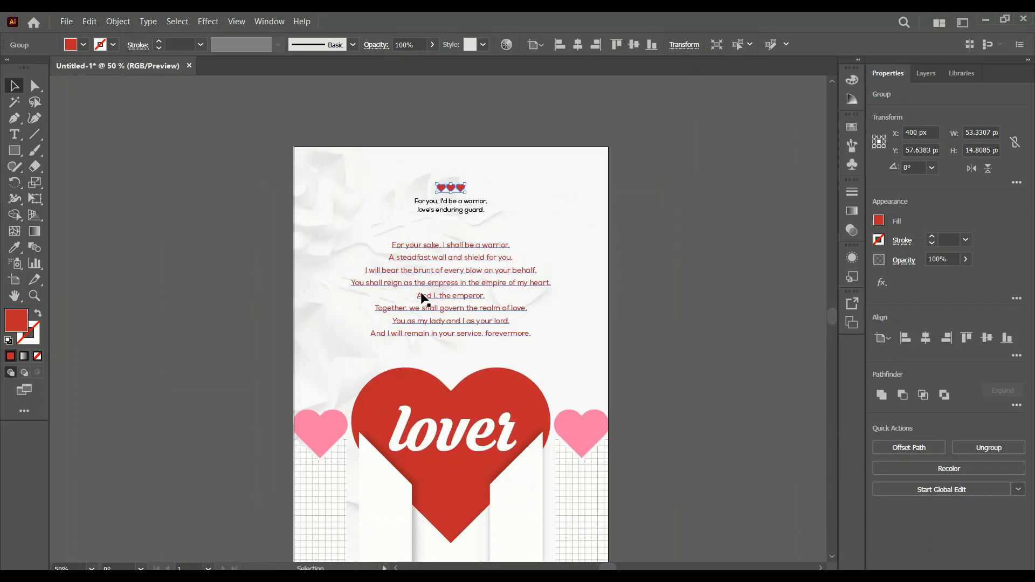
left_click(745, 409)
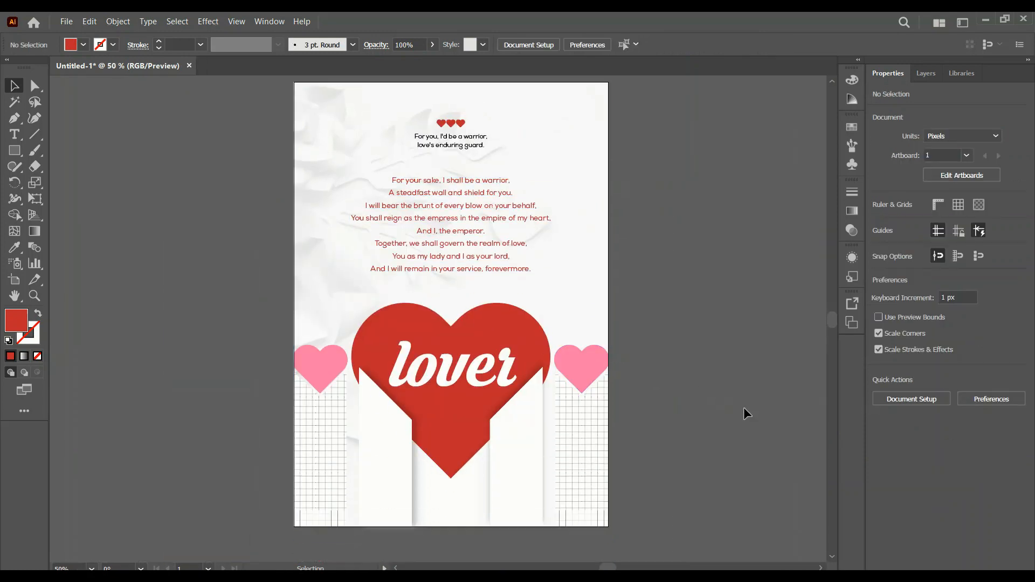
Recolor both pink hearts beside the large heart with a light gray swatch fill and deselect them.
left_click(587, 358)
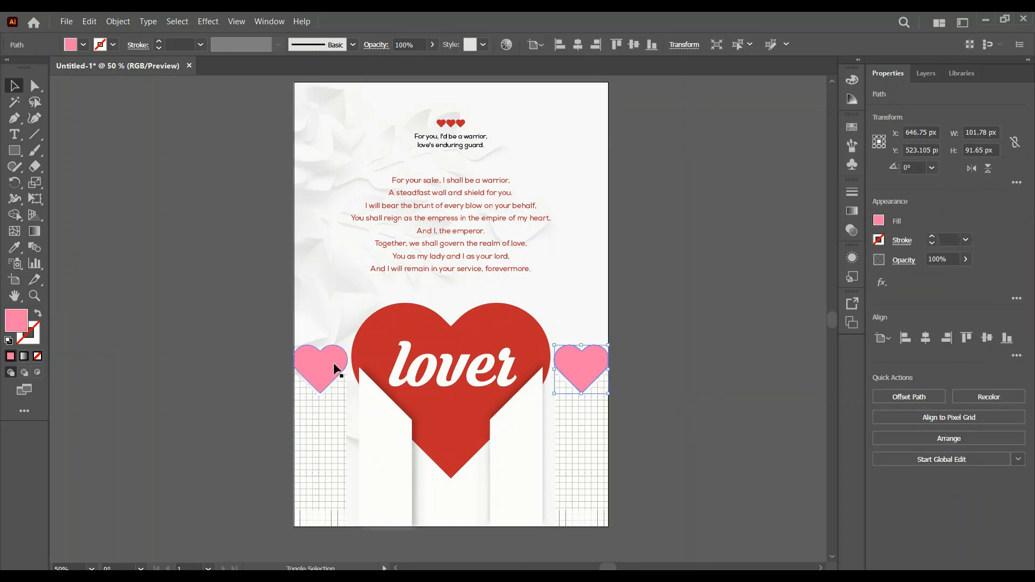
left_click(333, 369, "shift")
left_click(879, 221)
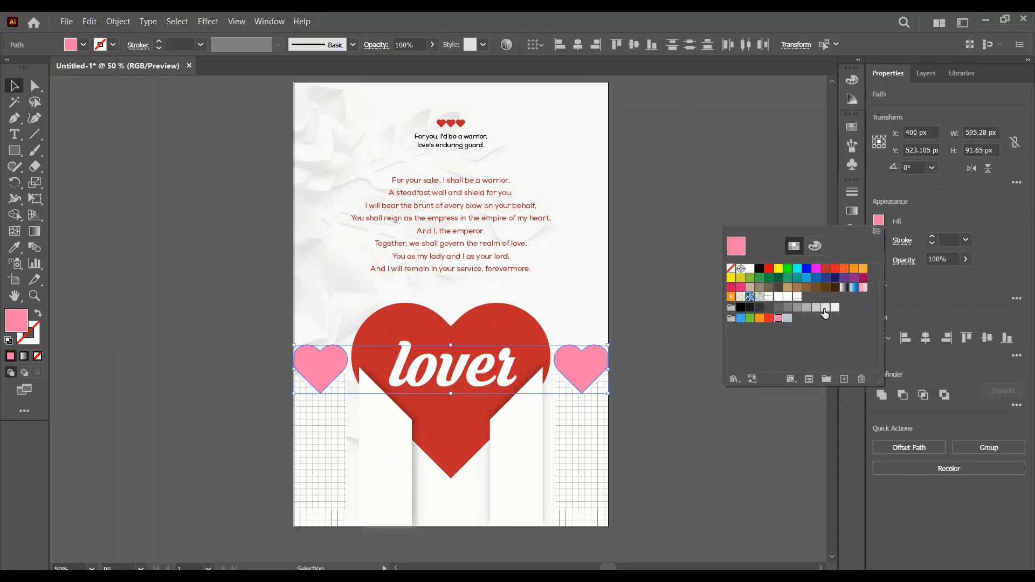
left_click(808, 308)
left_click(816, 308)
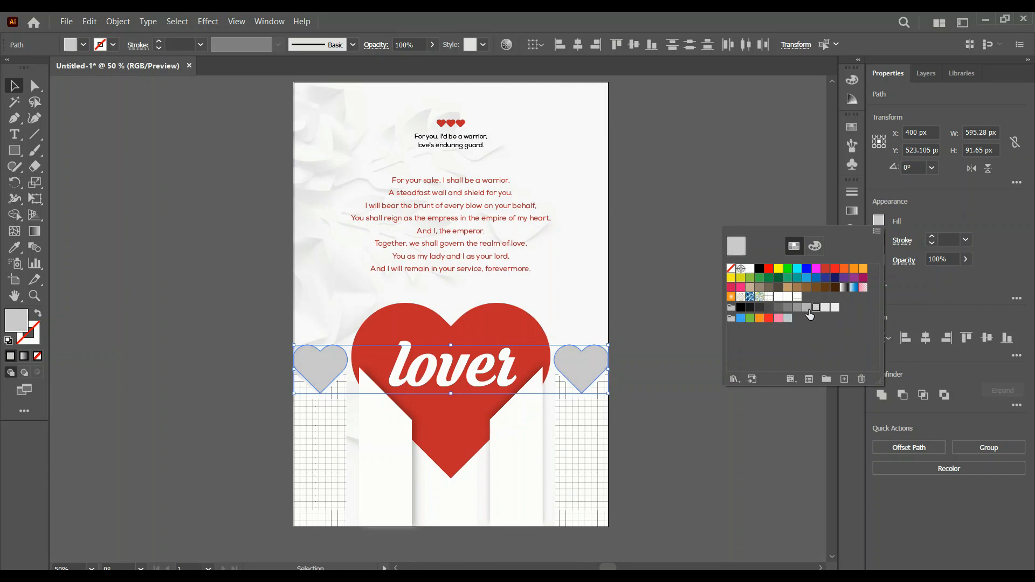
left_click(685, 309)
left_click(684, 309)
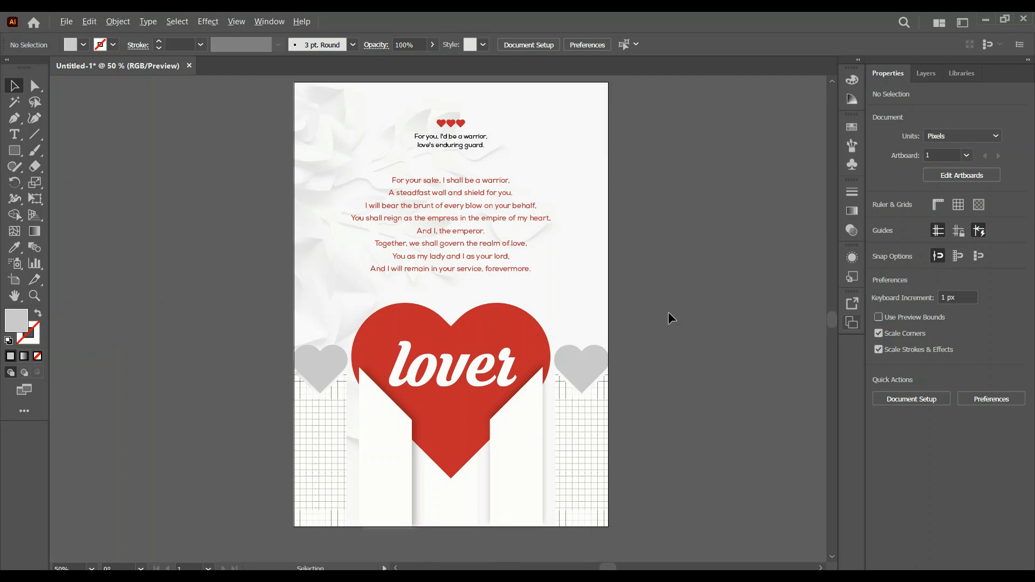
Move the three small hearts and the two-line verse together 9 px up, then deselect them.
scroll(668, 312, "down", 1)
scroll(688, 337, "up", 1)
scroll(701, 335, "up", 1)
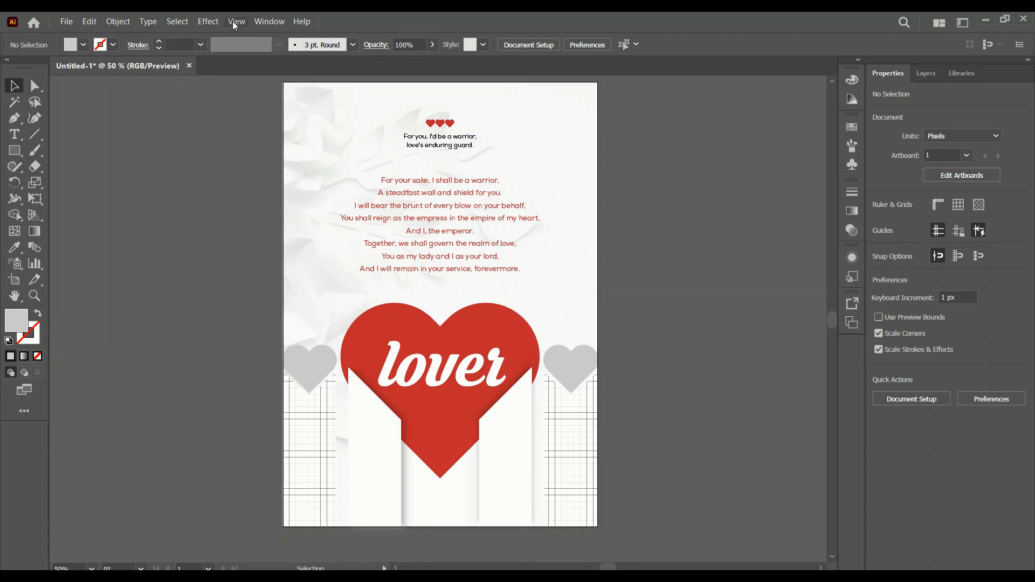
left_click(451, 146)
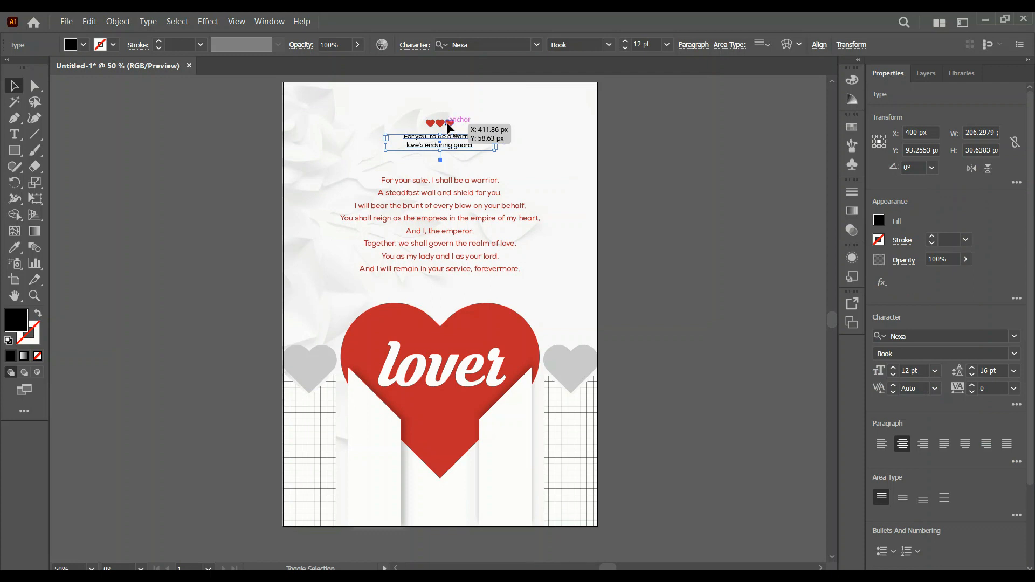
left_click(450, 127, "shift")
key("Up")
key("Up")
key("Up")
key("Up")
key("Up")
key("Up")
key("Up")
key("Up")
key("Up")
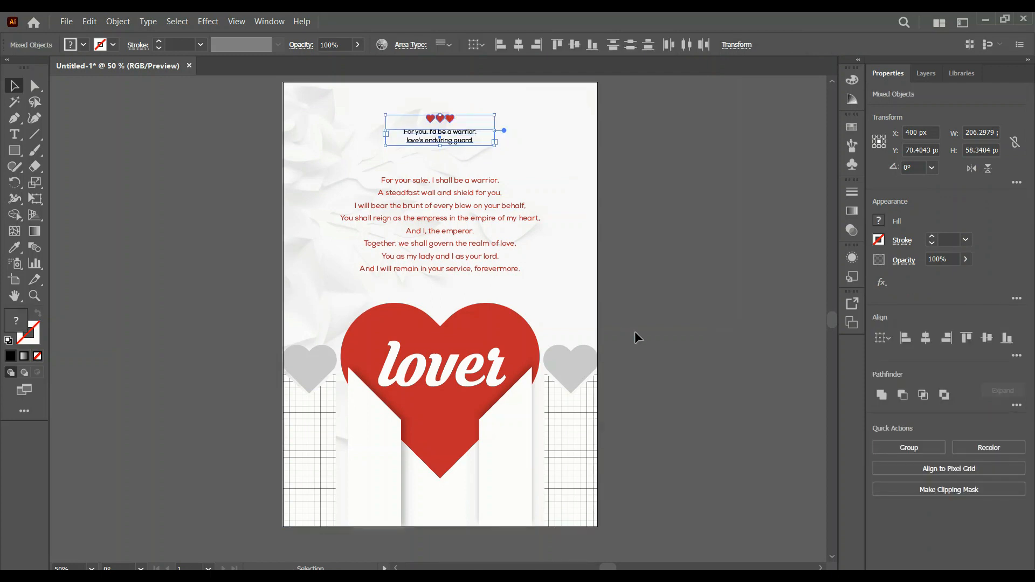
left_click(661, 370)
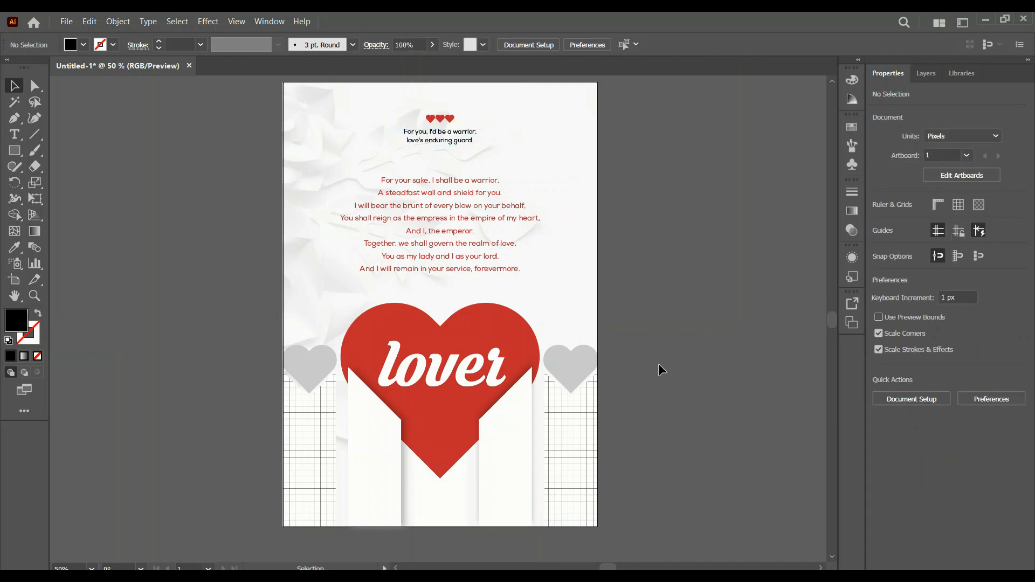